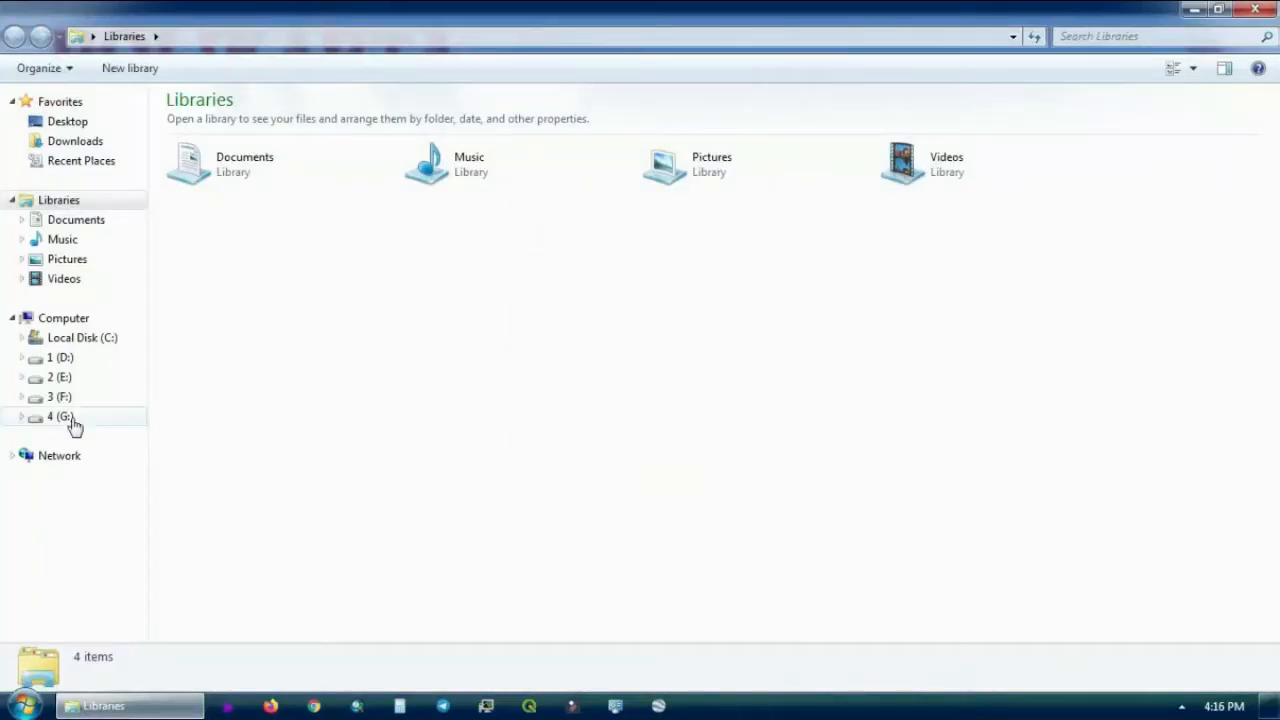
Open the demnas_download map document from the Latihan Kelas Kemiringan Lereng folder inside Latihan on drive G
click(72, 418)
double_click(341, 190)
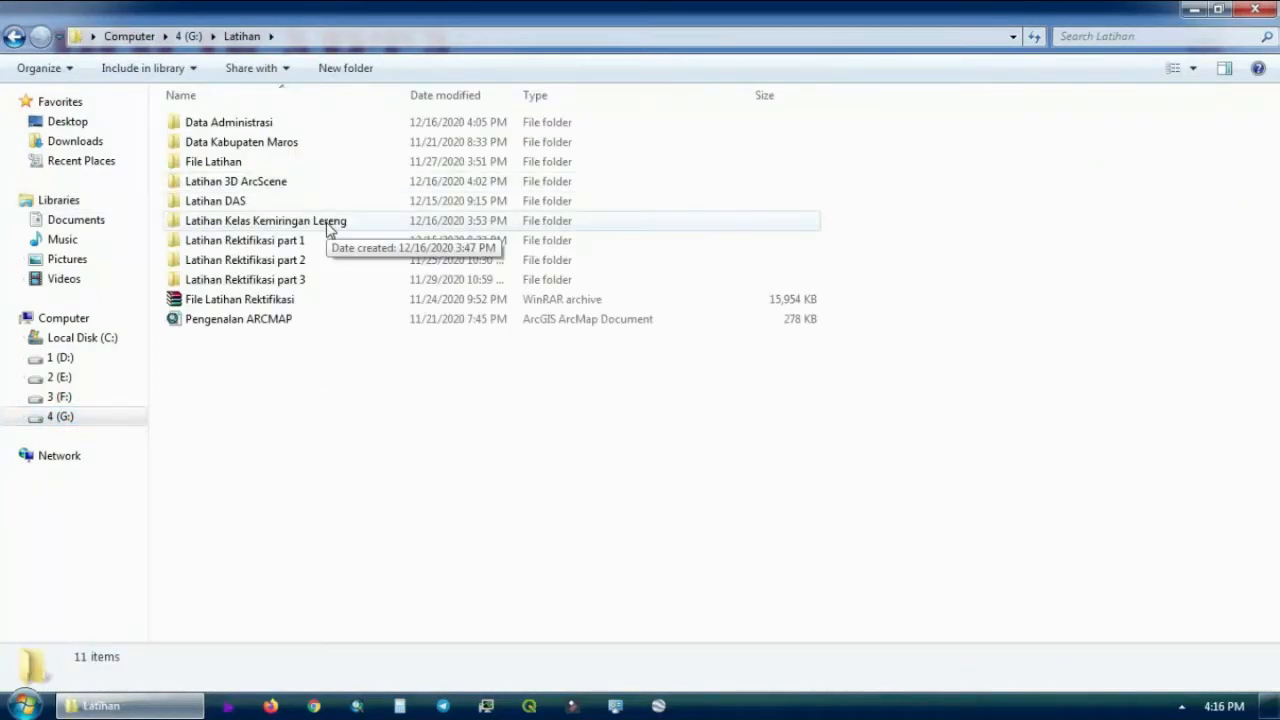
double_click(326, 219)
click(240, 196)
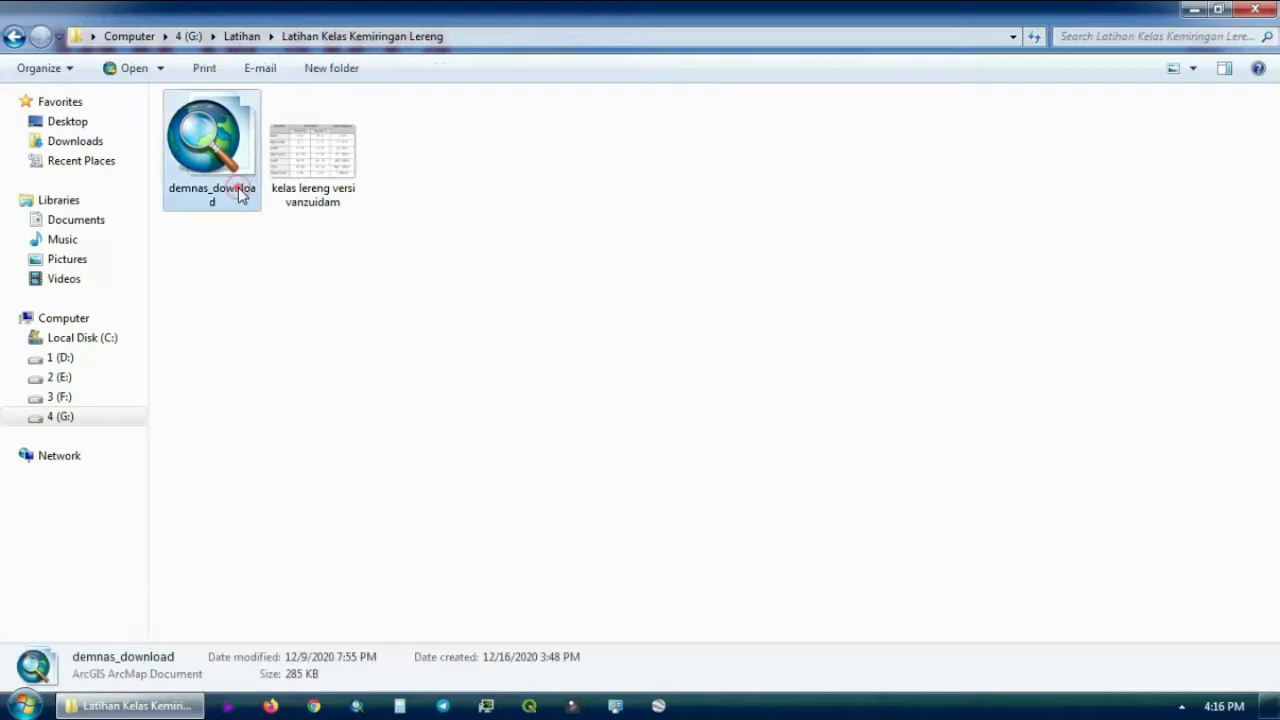
double_click(240, 196)
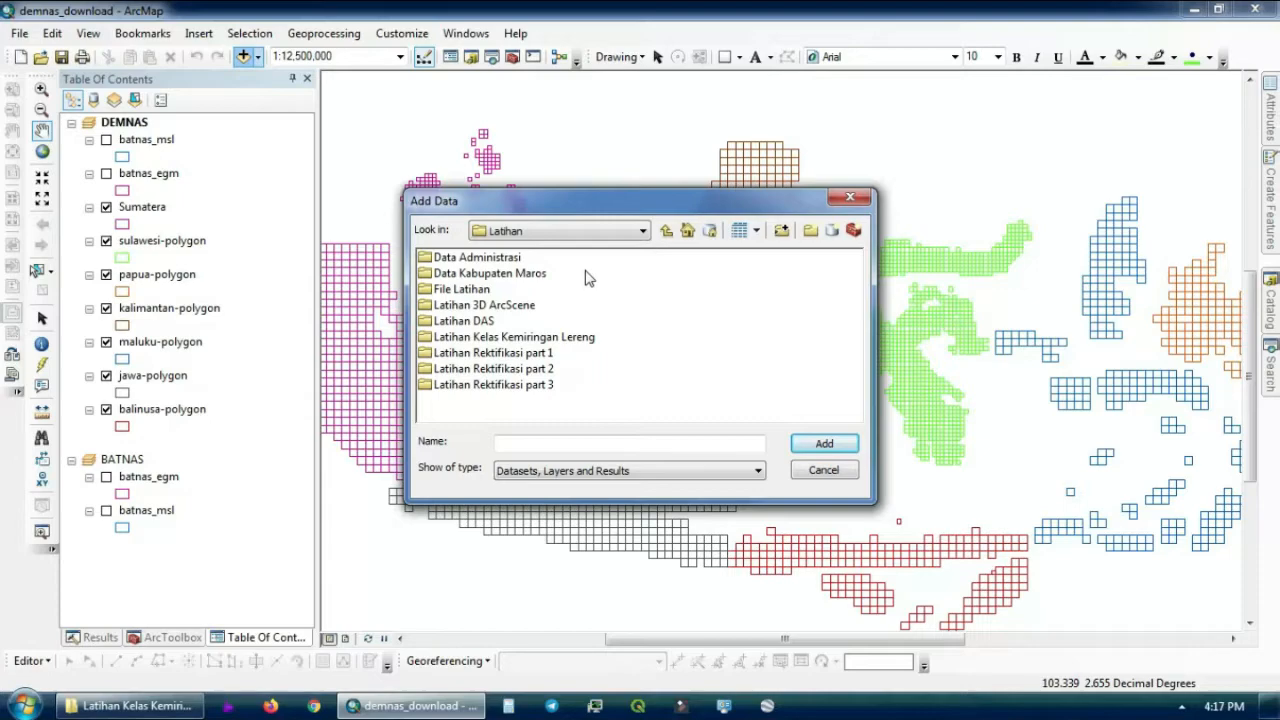
Add ADMIN_KABUPATEN_INDO.shp from the Data Administrasi folder and place it below balinusa-polygon in the DEMNAS data frame
double_click(516, 260)
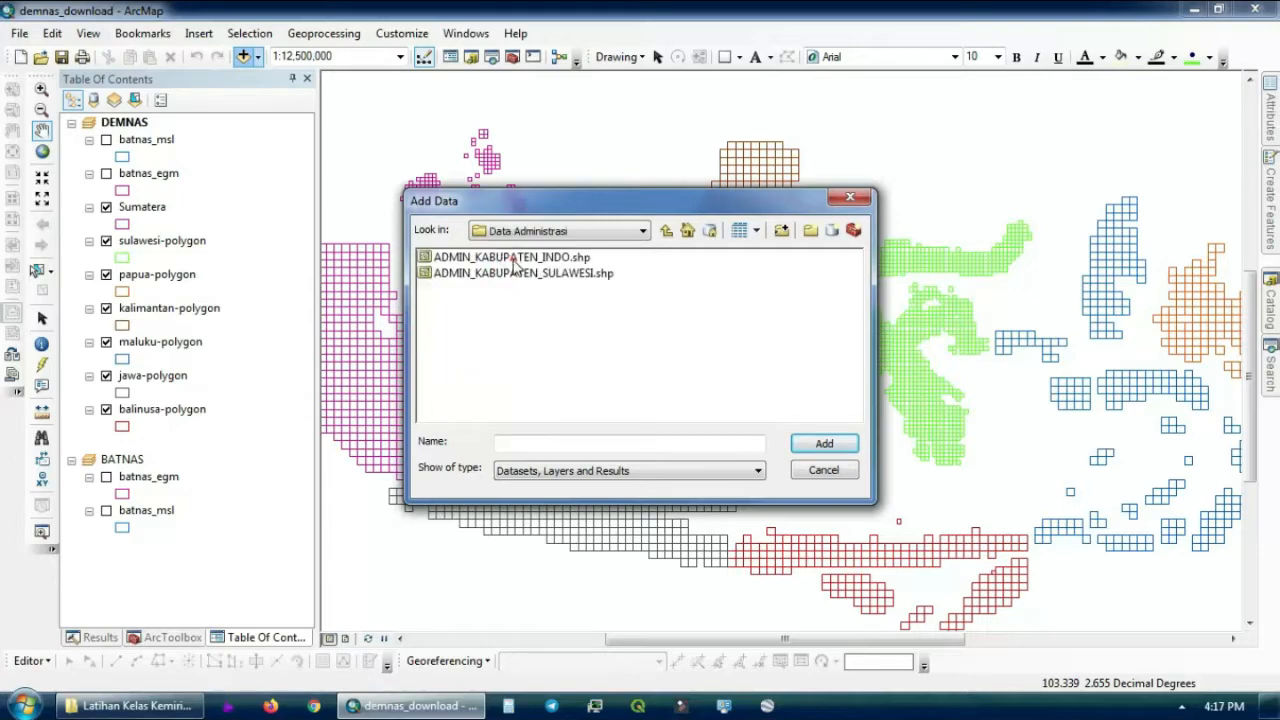
double_click(573, 259)
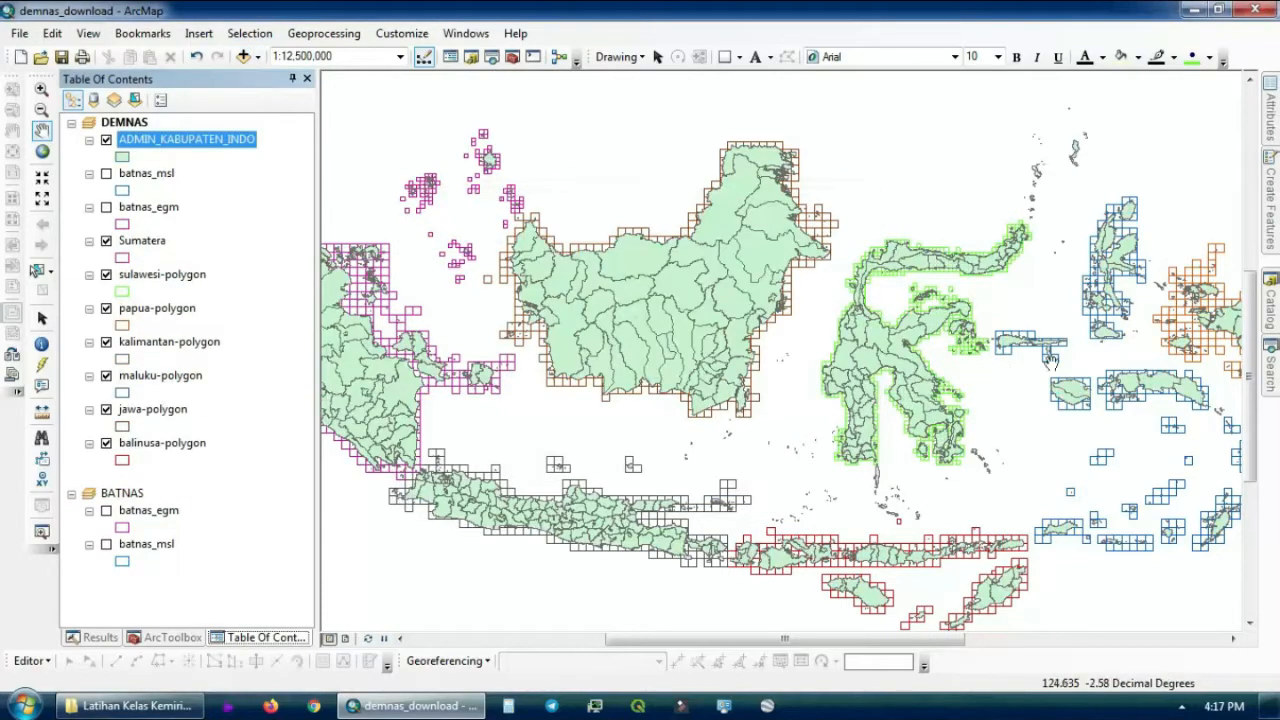
scroll(734, 300, up, 10)
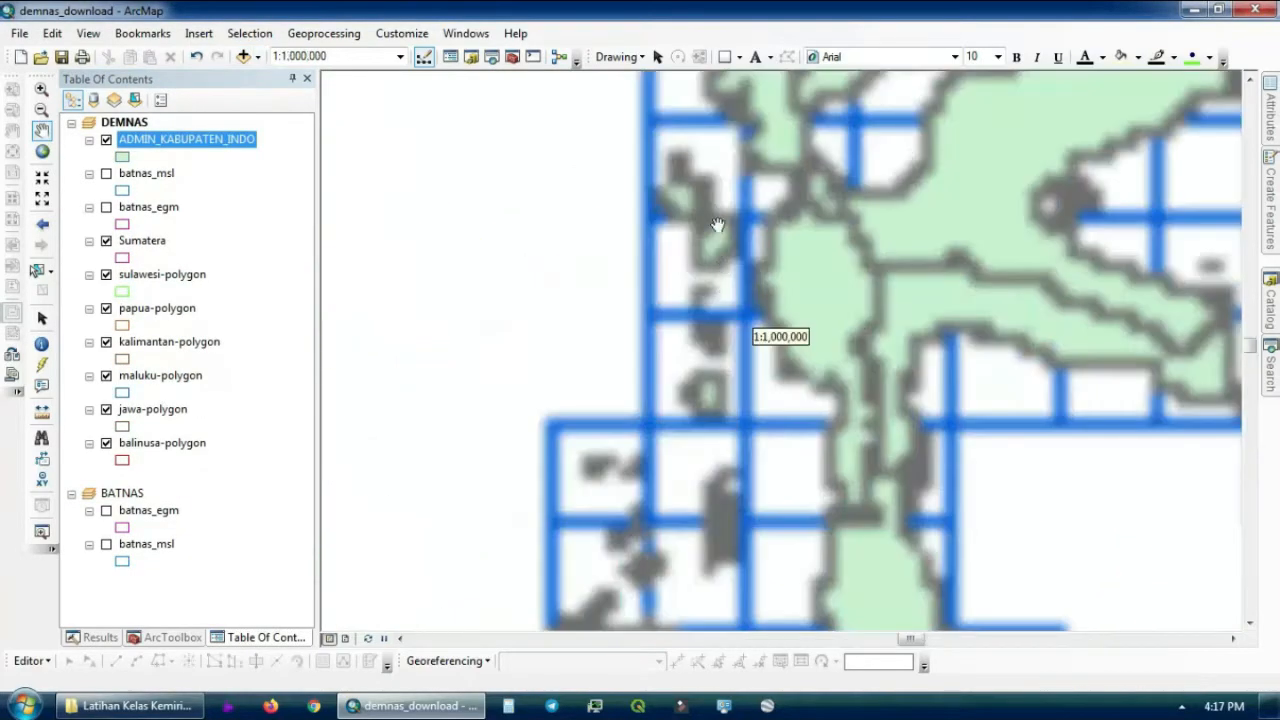
scroll(715, 192, up, 4)
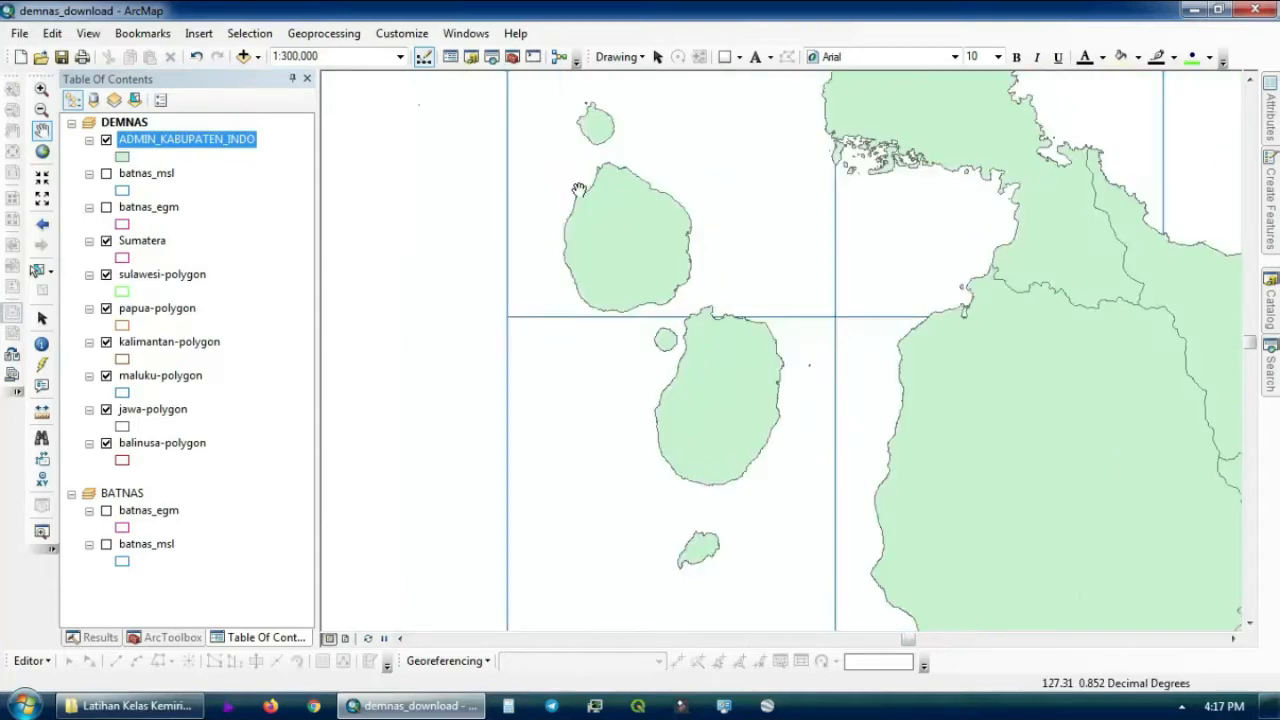
drag(187, 139, 170, 462)
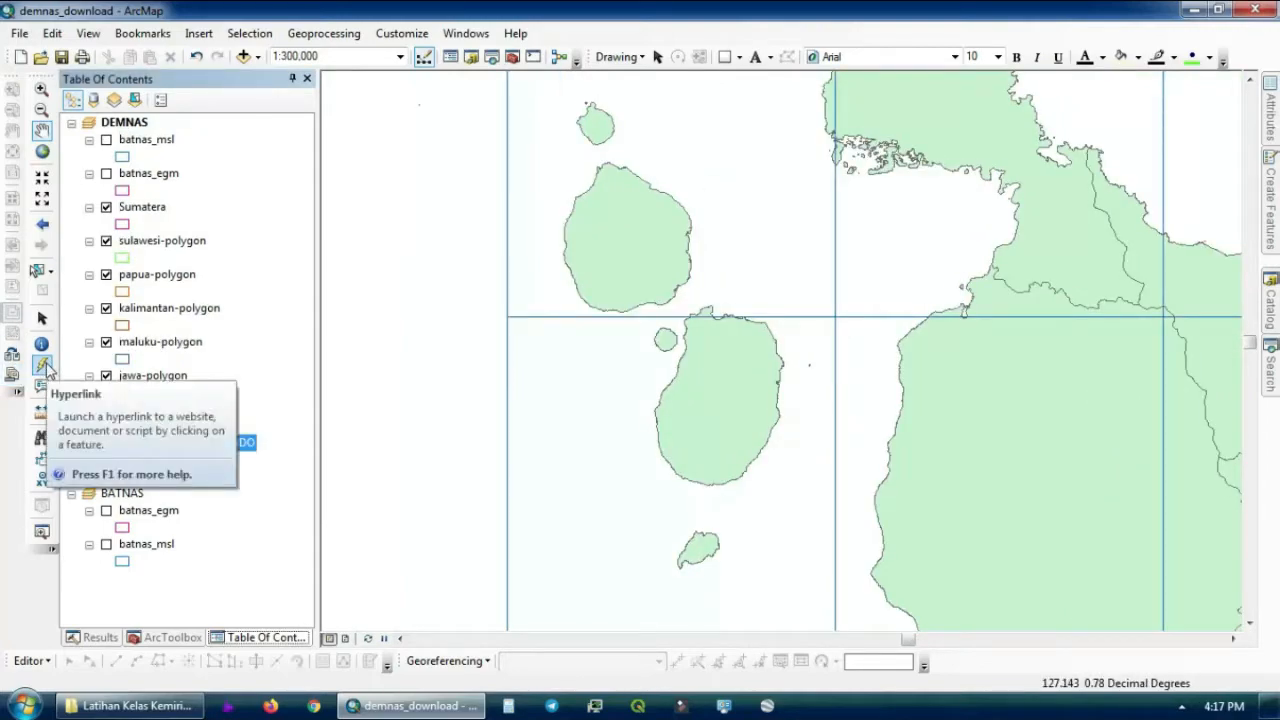
Launch the hyperlink of the grid tile over the small islands and log in to DEMNAS with the saved e-mail and password
click(41, 366)
click(736, 216)
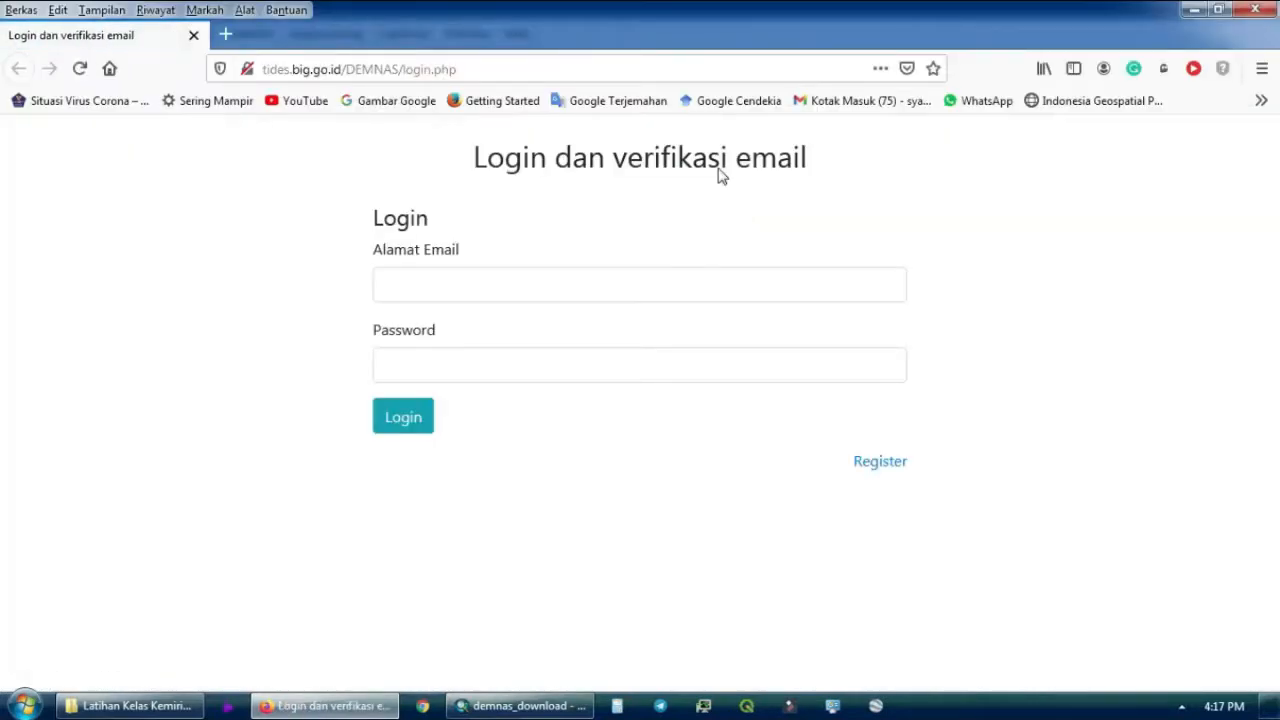
click(575, 280)
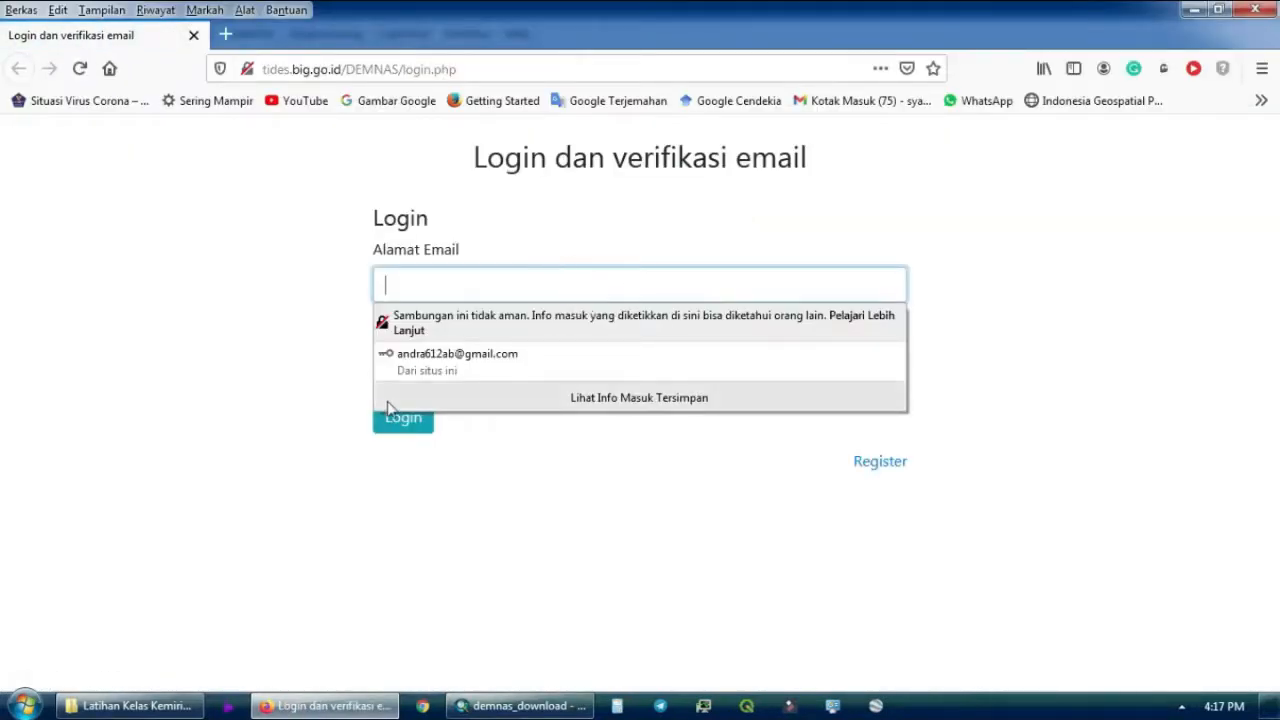
click(418, 368)
click(413, 420)
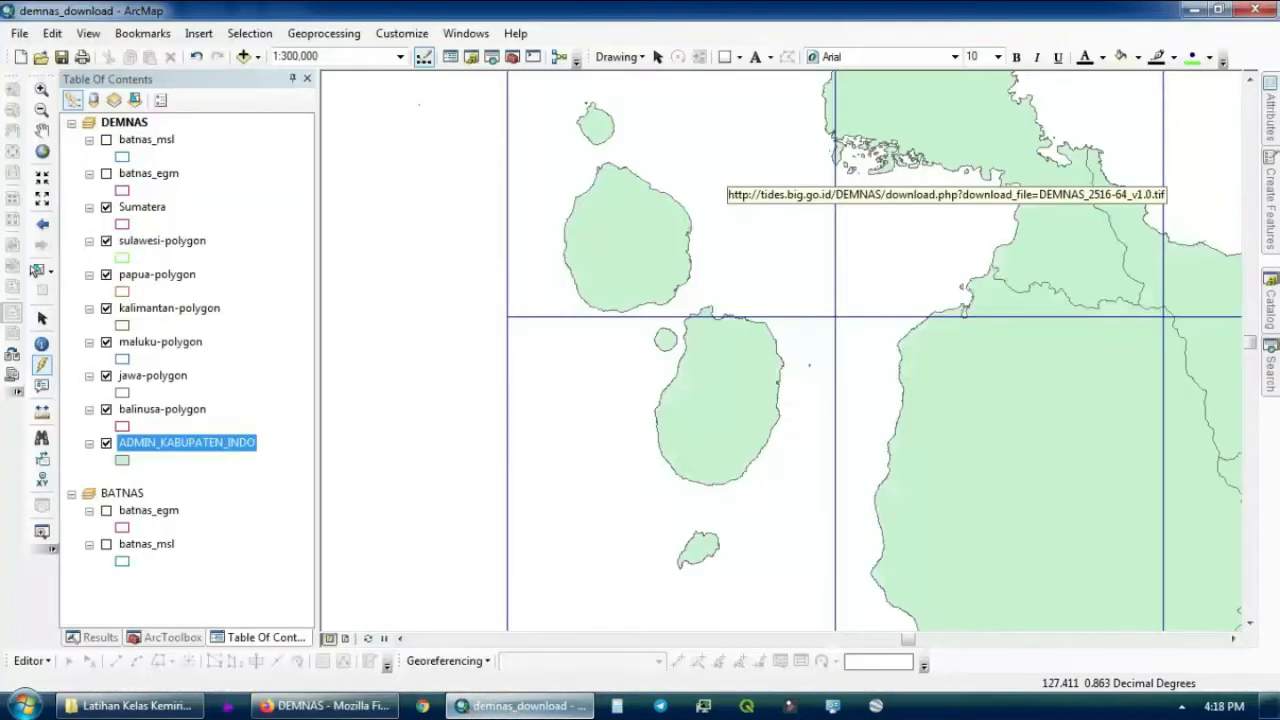
Download DEMNAS_2516-64_v1.0.tif through the same tile's hyperlink, saving the file, and show it in its download folder
click(735, 133)
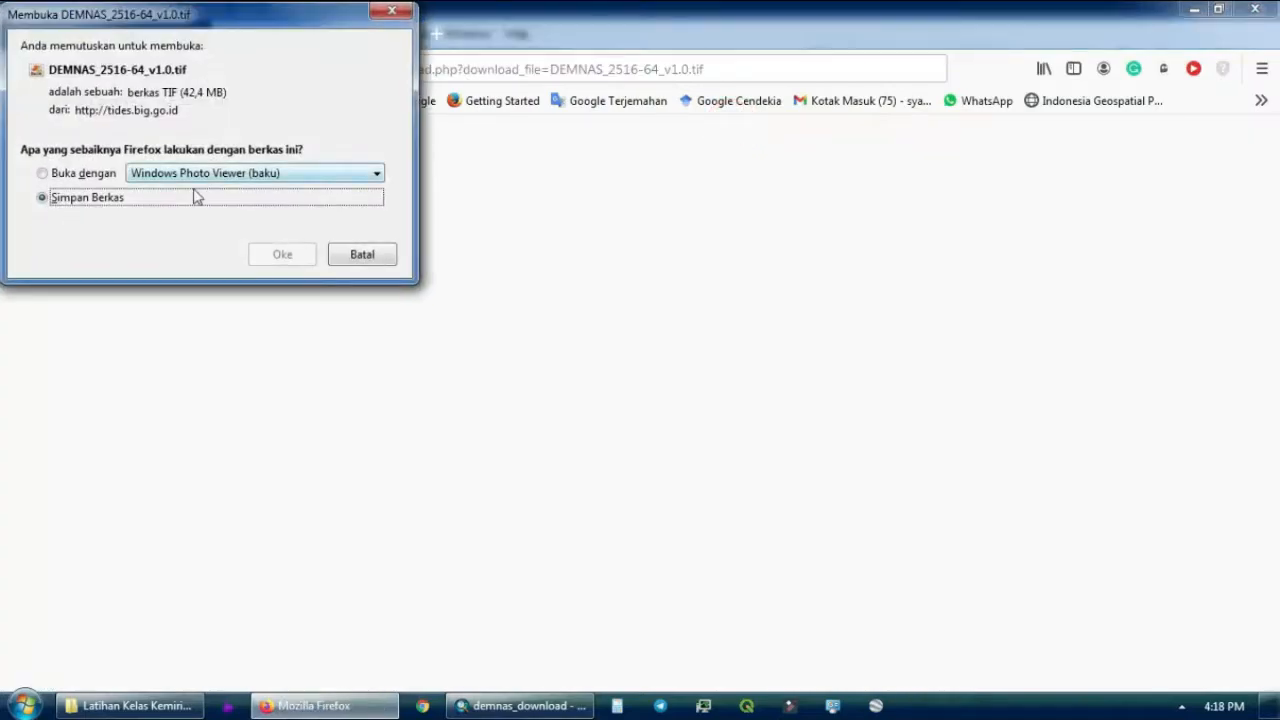
click(273, 253)
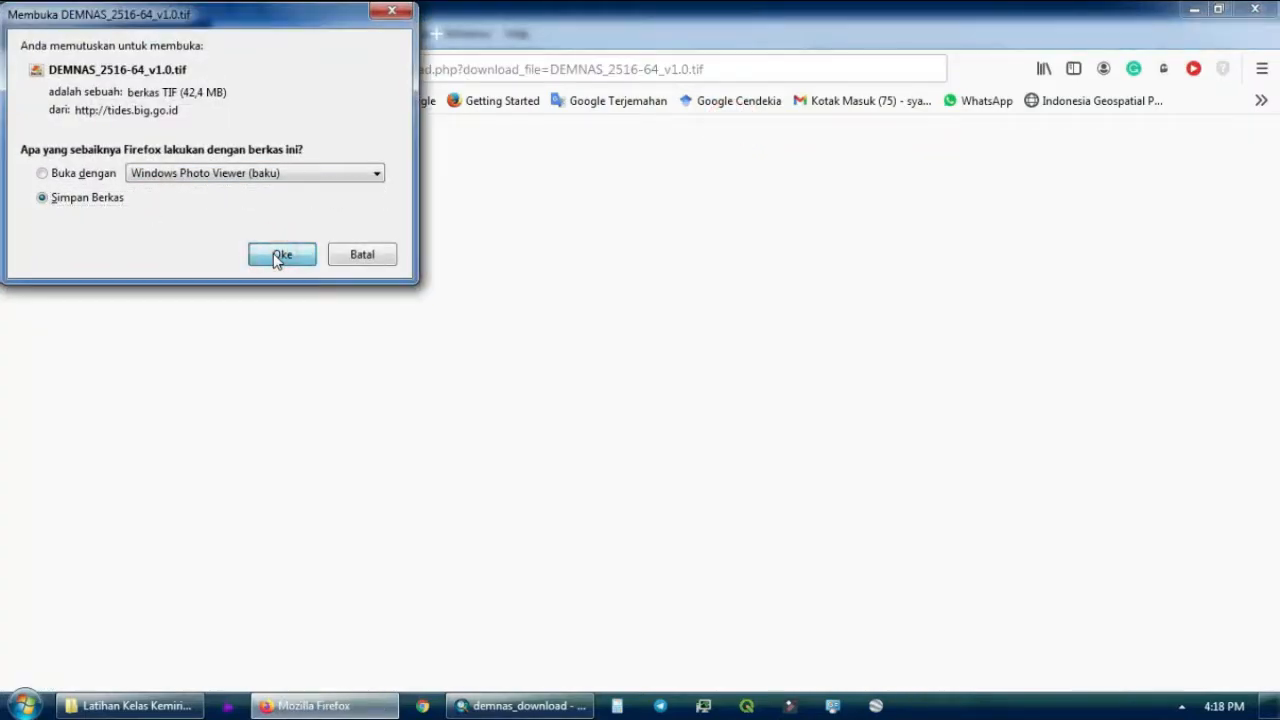
click(1012, 69)
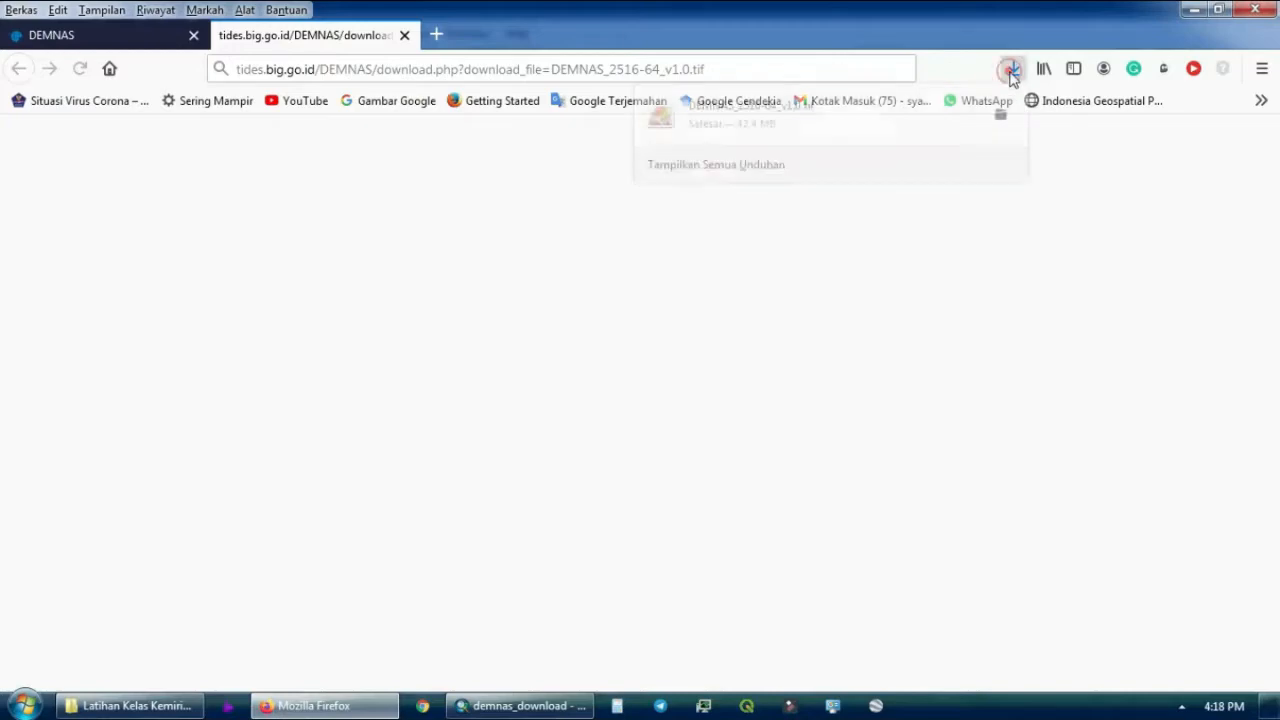
click(1001, 119)
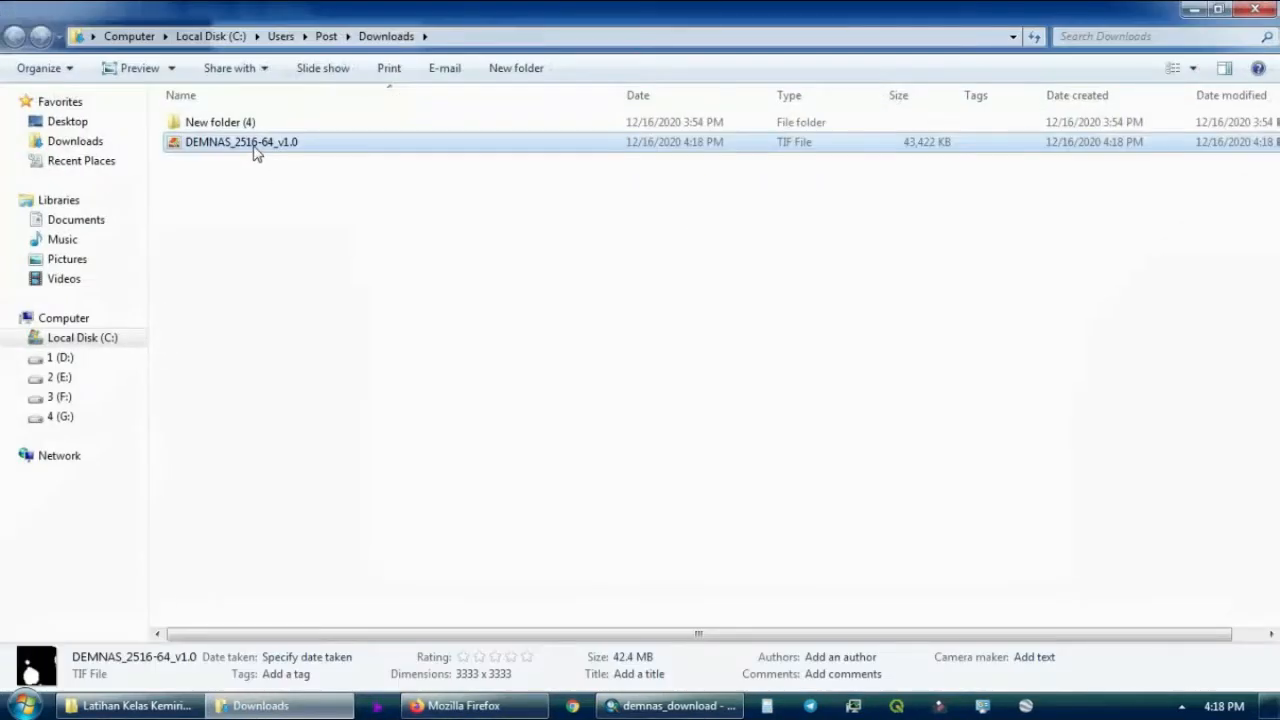
Copy the downloaded DEMNAS_2516-64_v1.0 file into the Latihan Kelas Kemiringan Lereng folder
right_click(256, 152)
click(332, 583)
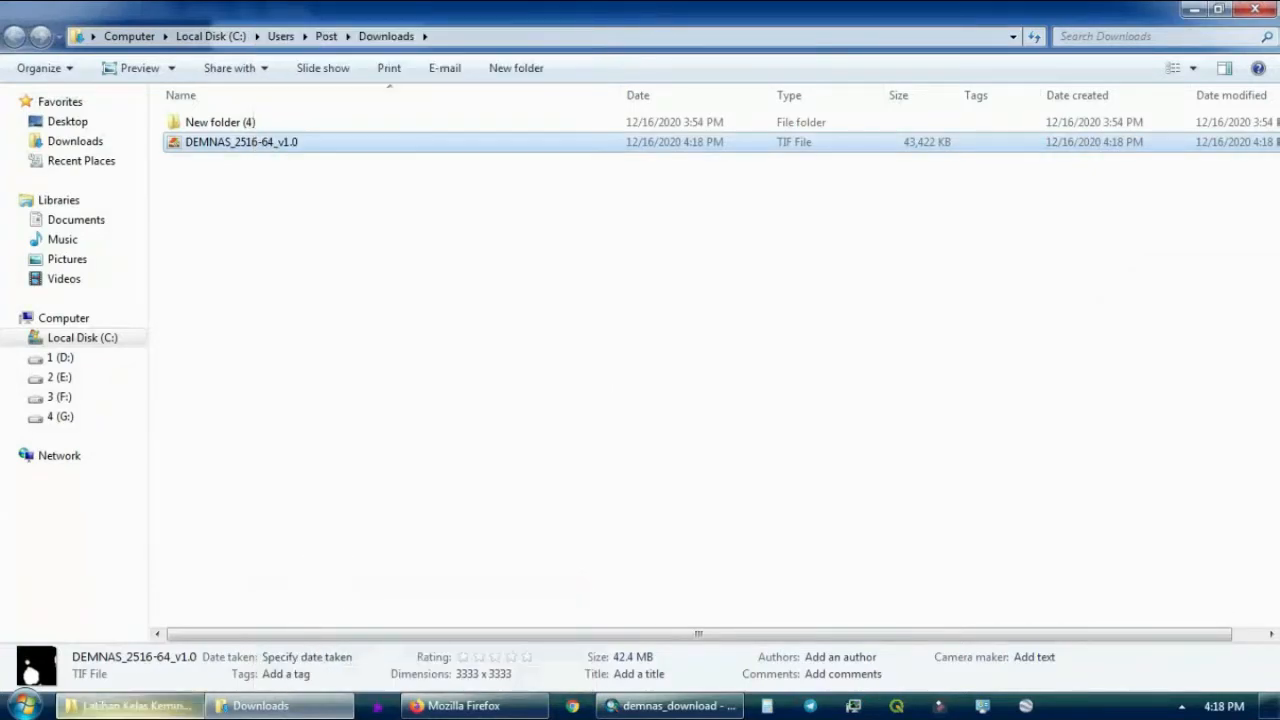
click(130, 706)
right_click(460, 204)
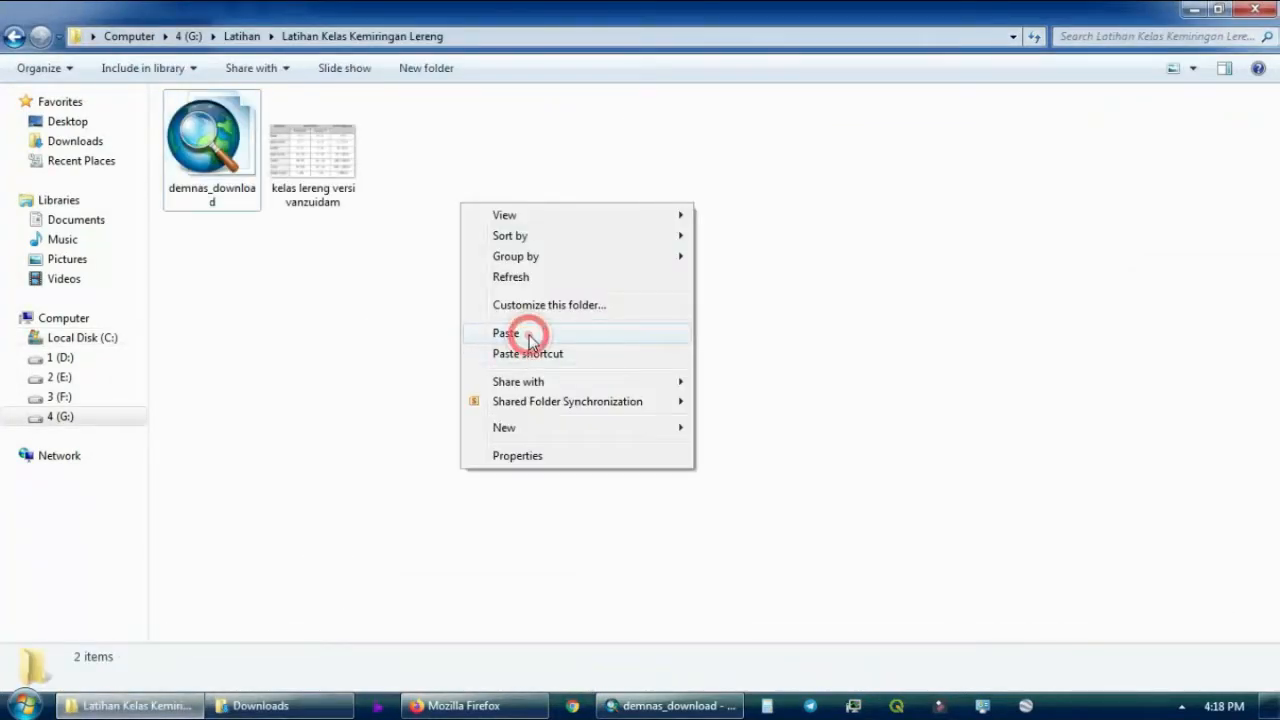
click(528, 336)
Close the demnas_download map document and start ArcMap again with a blank map
click(668, 706)
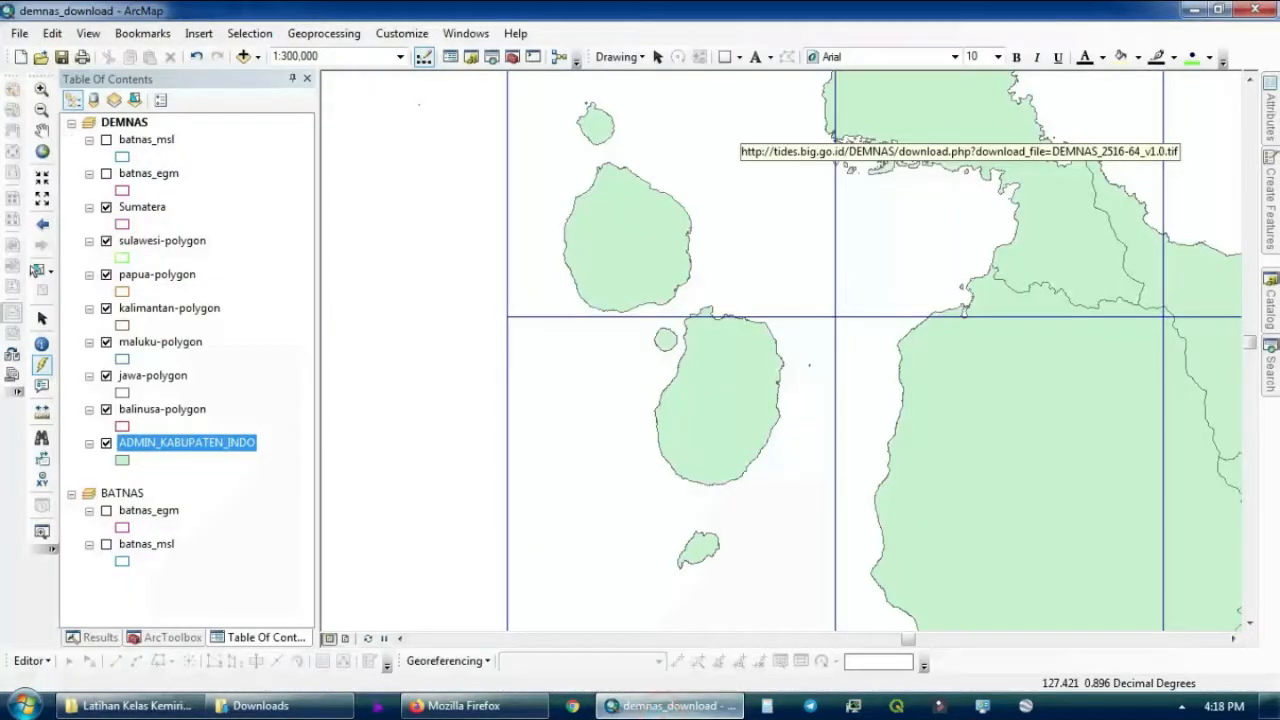
click(1250, 10)
click(652, 396)
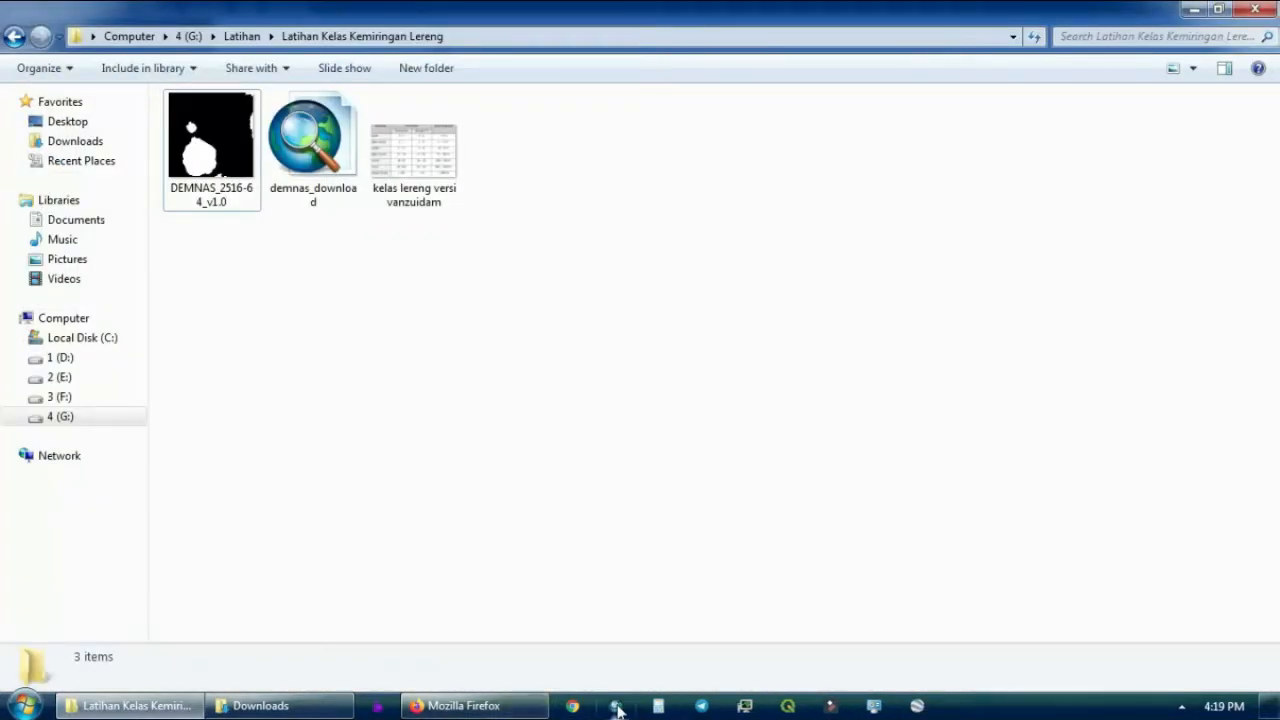
click(617, 708)
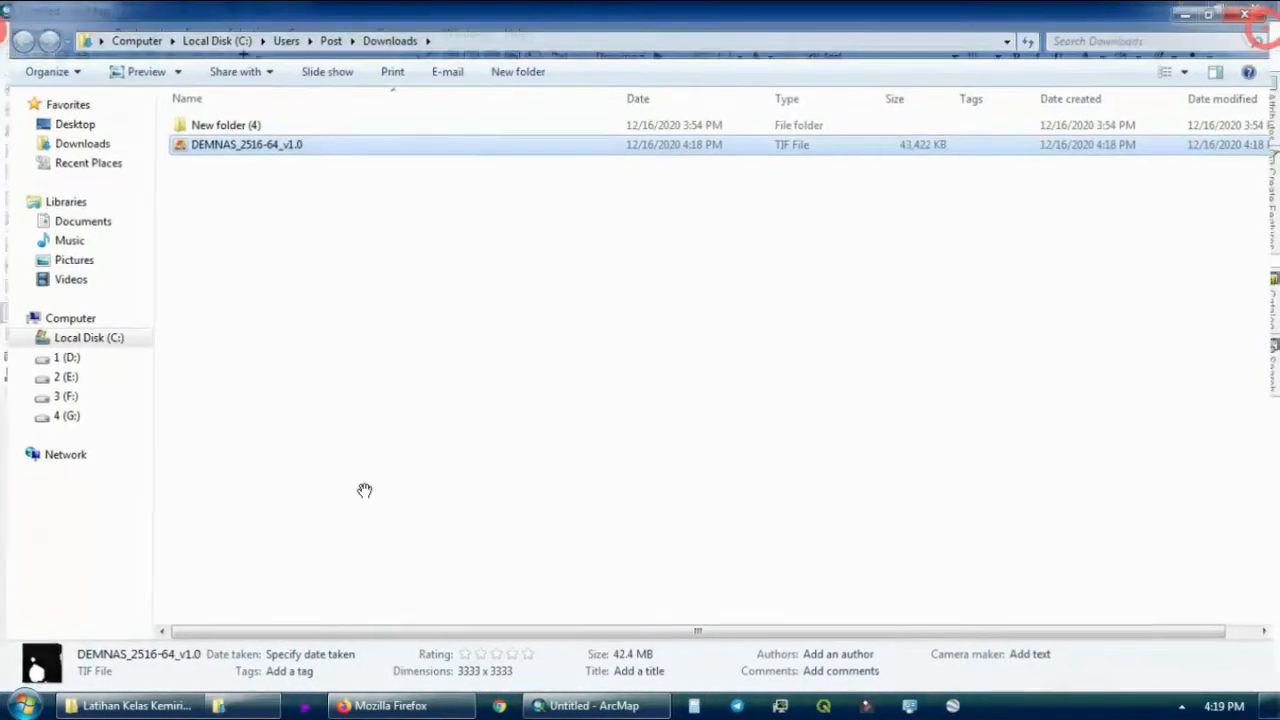
Add the DEMNAS_2516-64_v1.0 raster from the Latihan Kelas Kemiringan Lereng folder to the blank map's layers, dismissing the spatial reference warning
click(130, 706)
drag(250, 200, 560, 708)
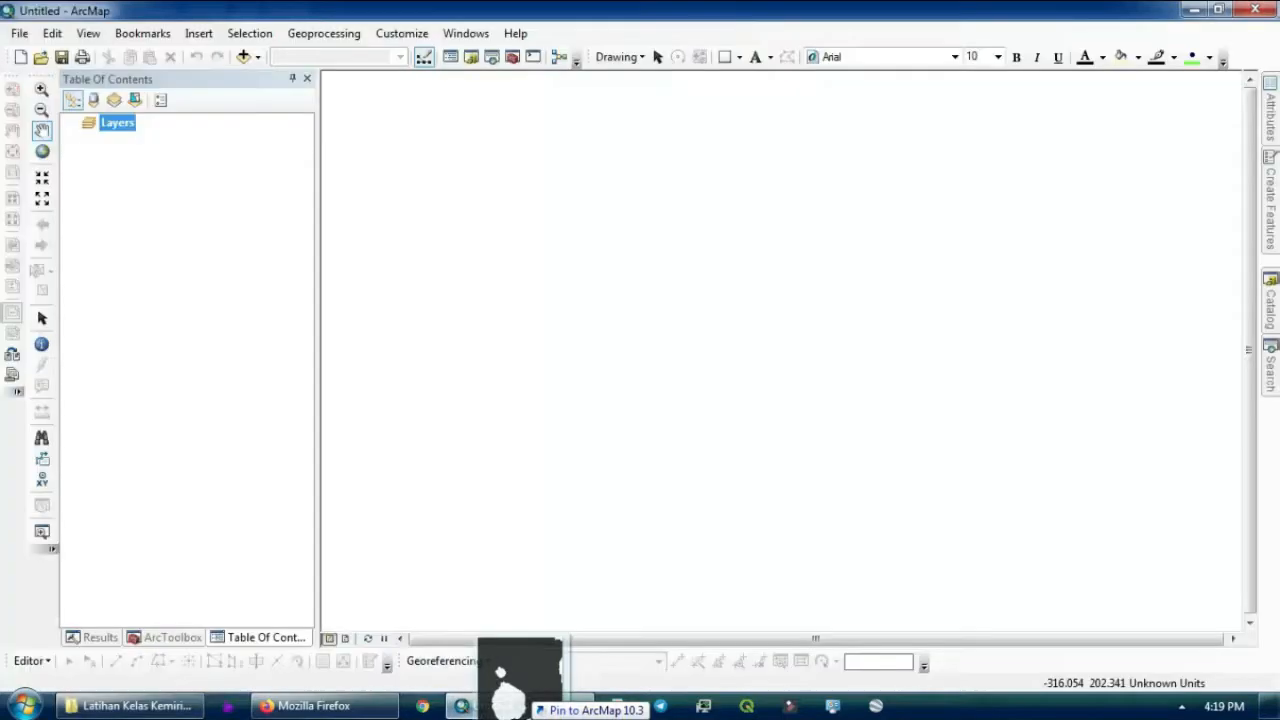
mouse_move(500, 672)
mouse_down()
mouse_move(126, 266)
mouse_move(126, 250)
mouse_up()
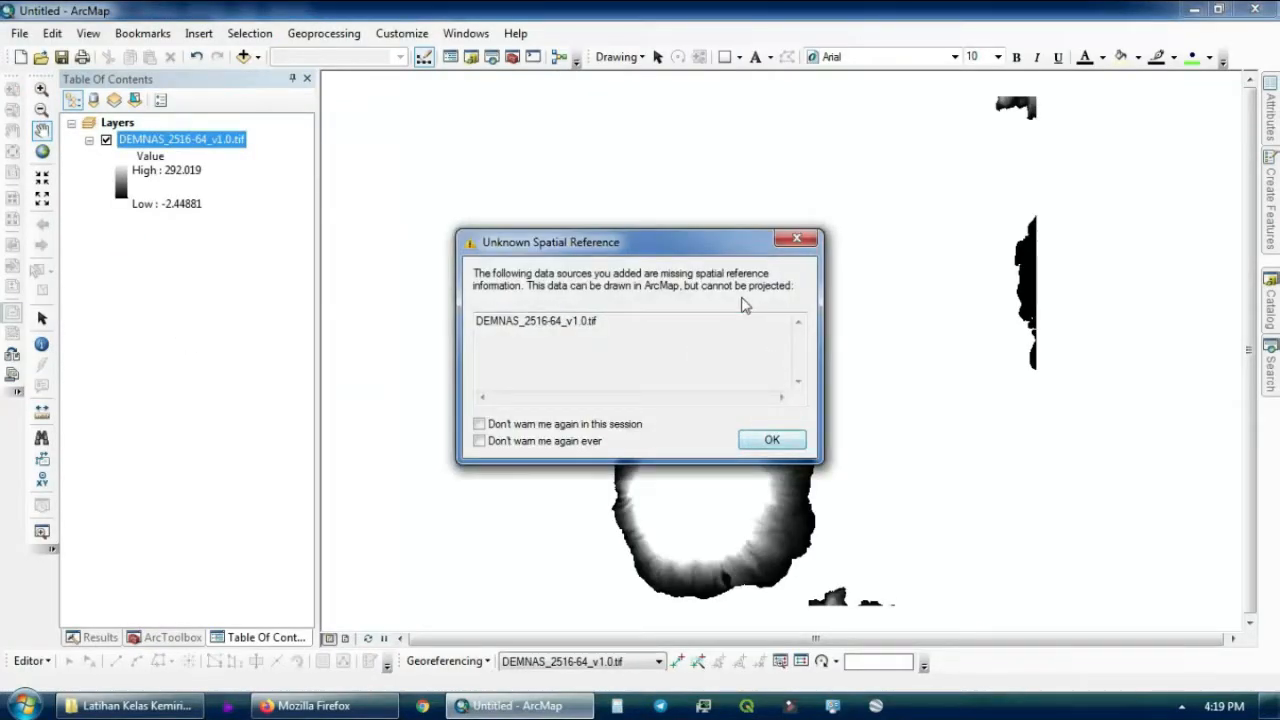
click(803, 242)
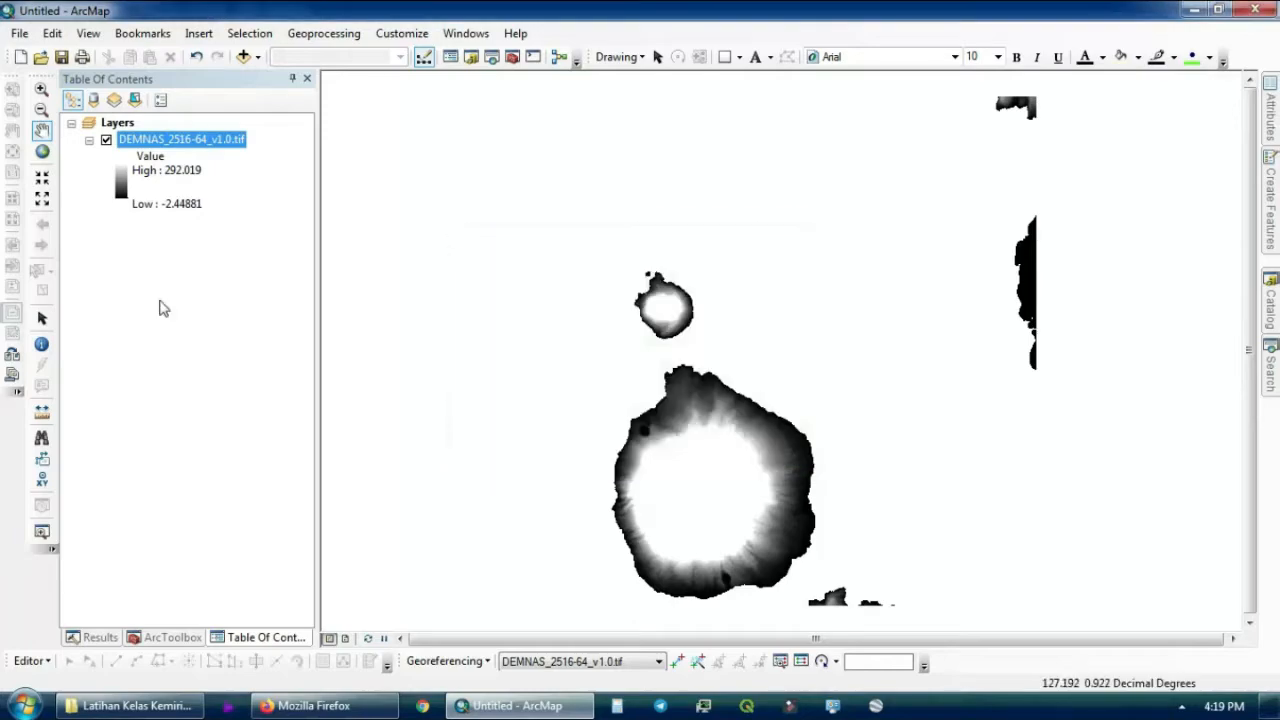
Start the Define Projection tool from Data Management Tools with DEMNAS_2516-64_v1.0.tif as the input dataset
click(174, 642)
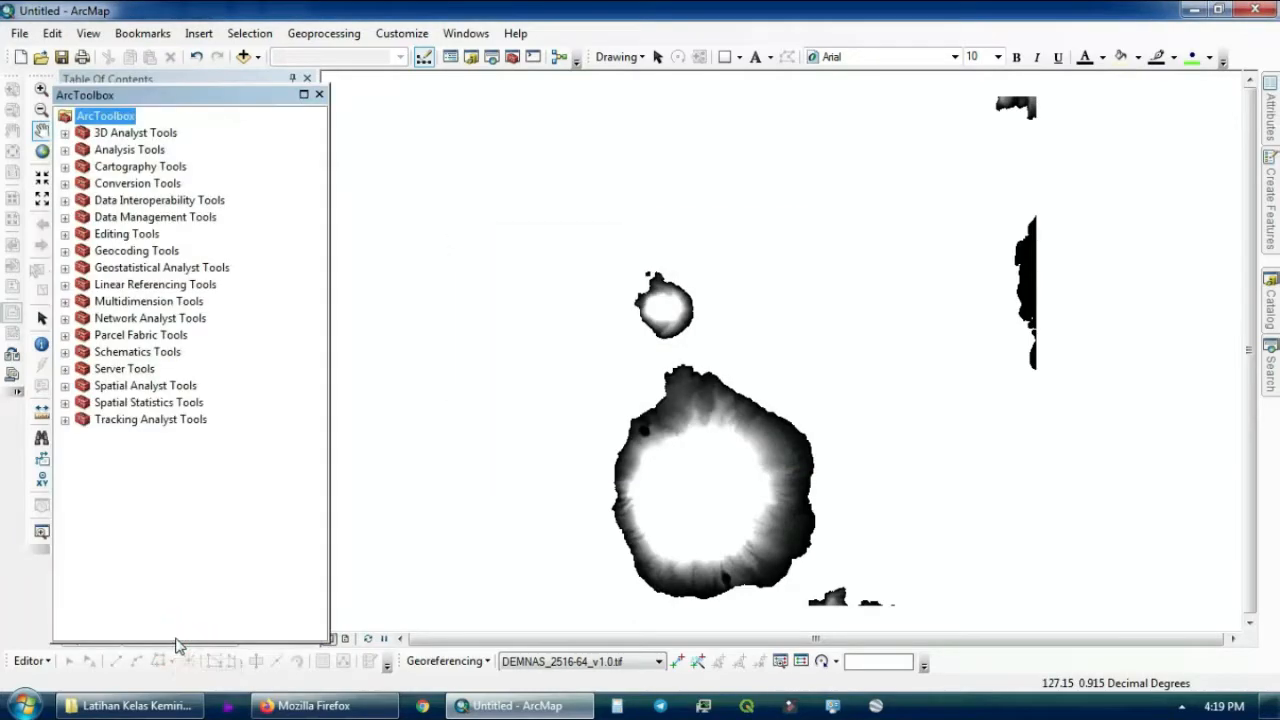
click(64, 217)
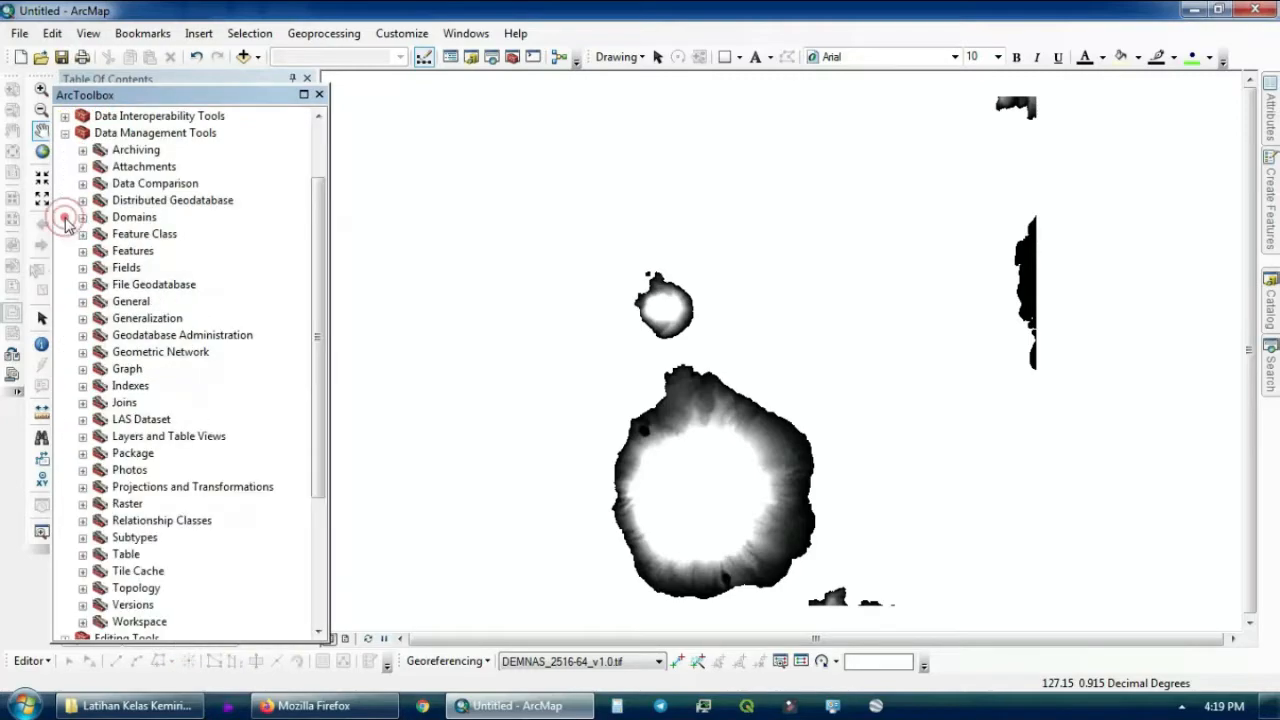
click(82, 487)
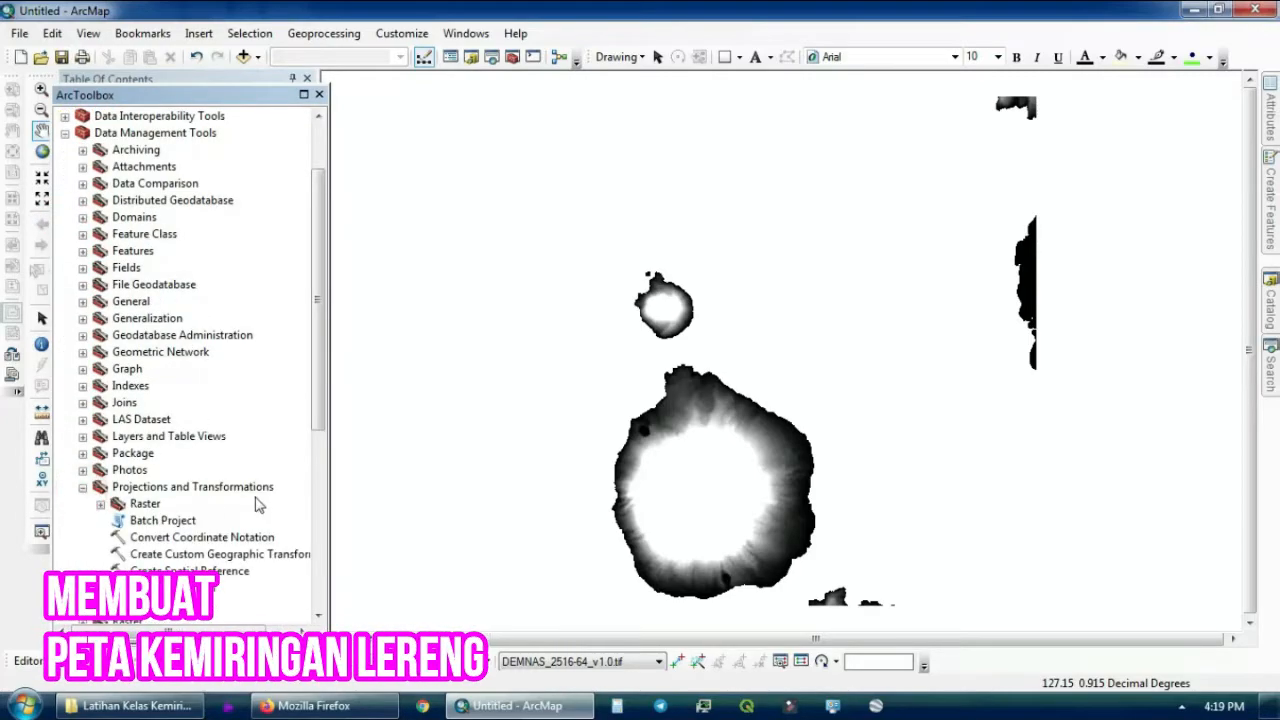
scroll(310, 428, down, 3)
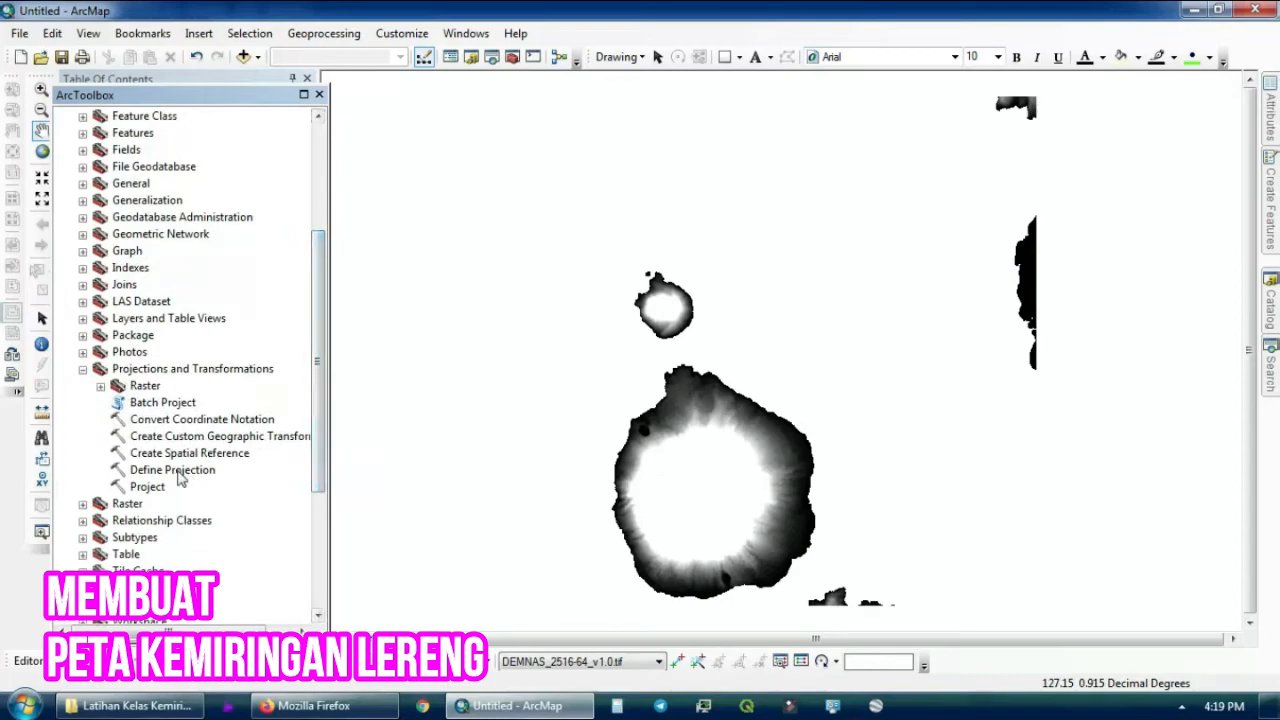
click(179, 473)
double_click(179, 473)
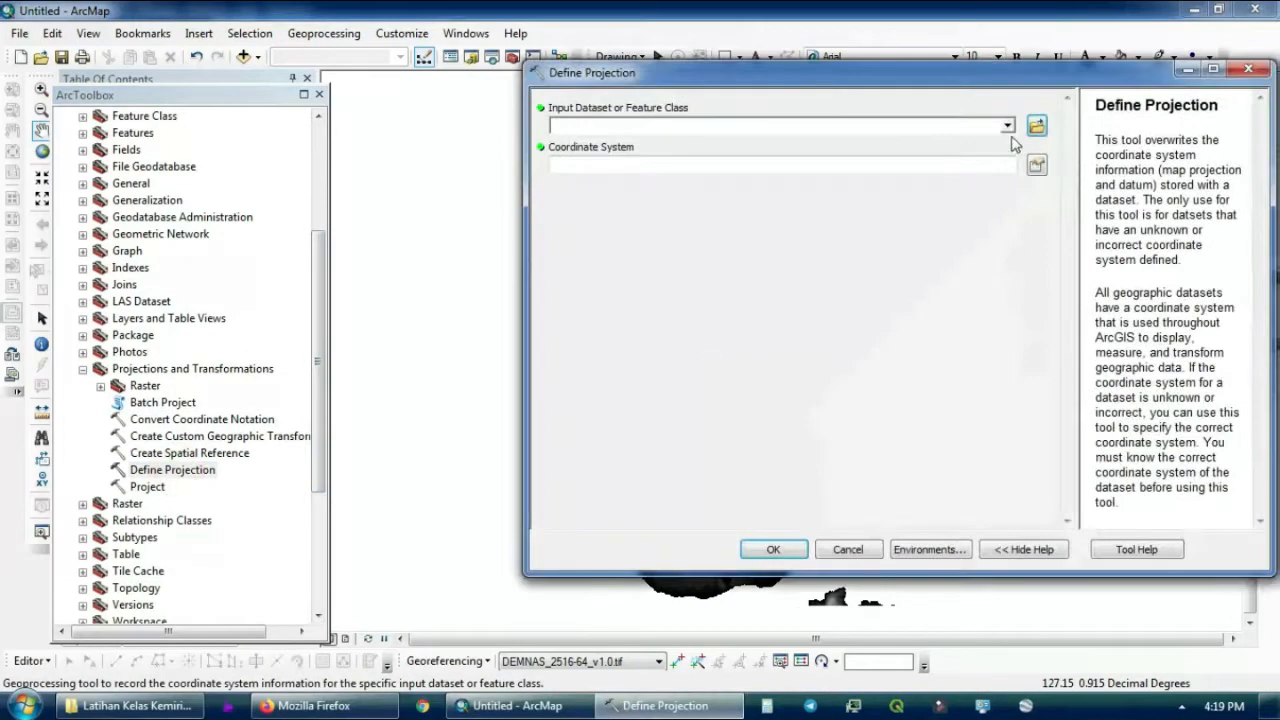
click(1007, 126)
click(673, 145)
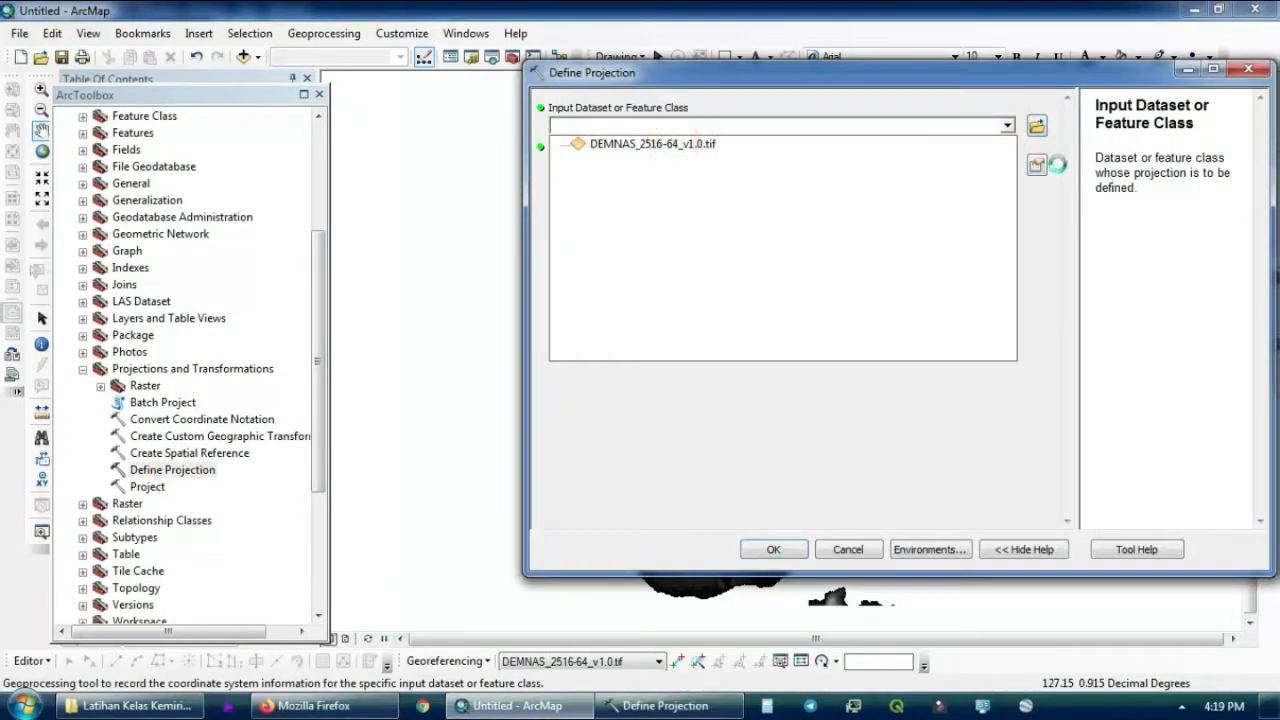
Set the coordinate system to WGS 1984 and run Define Projection on the raster
click(1037, 166)
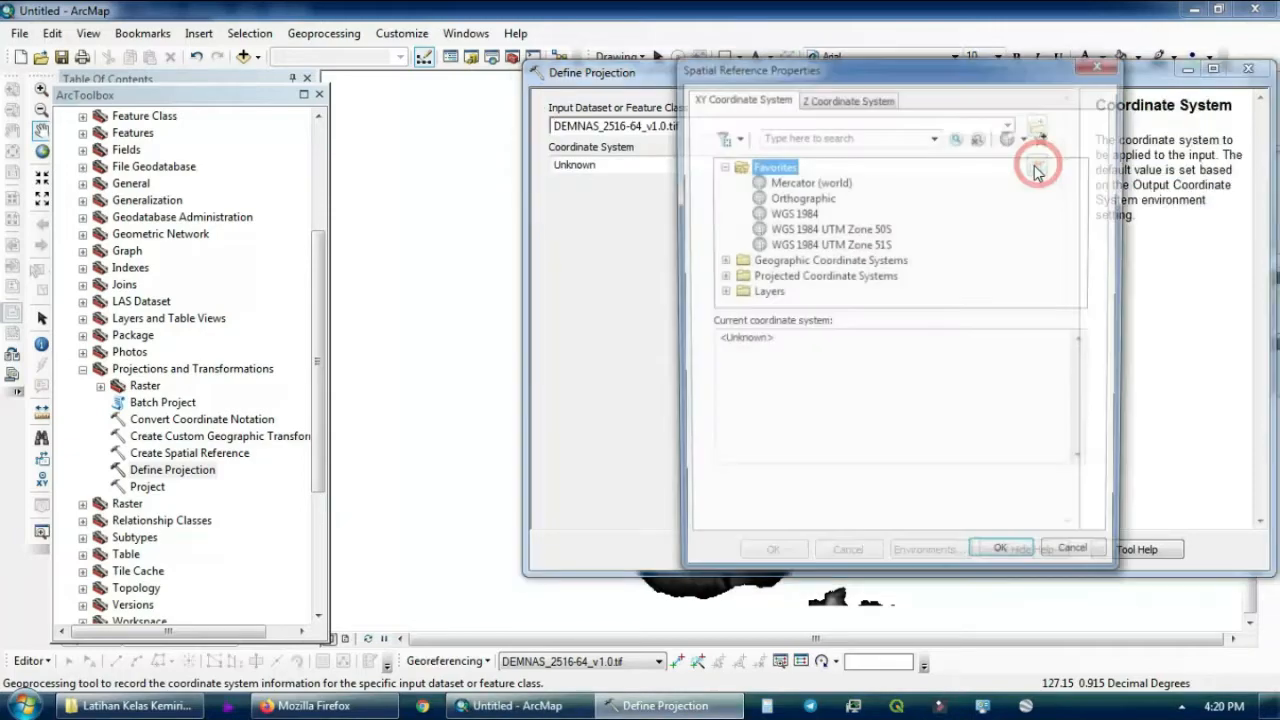
click(791, 213)
click(1004, 560)
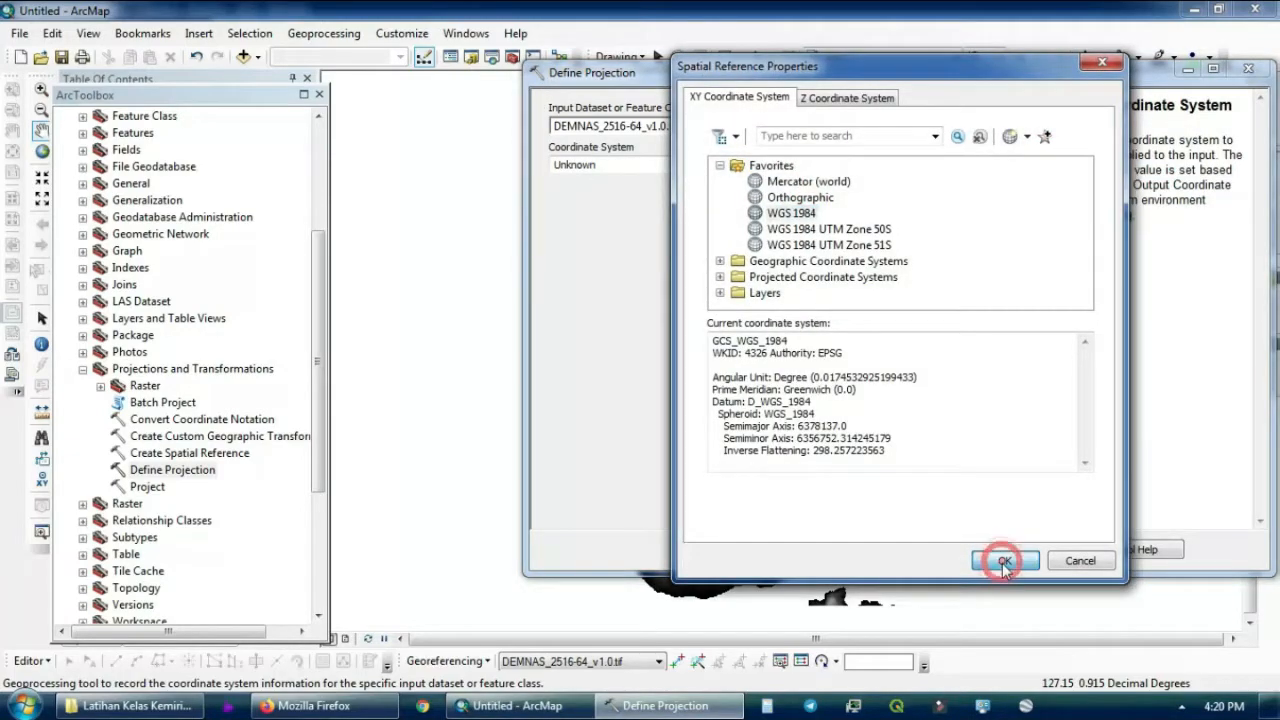
click(772, 550)
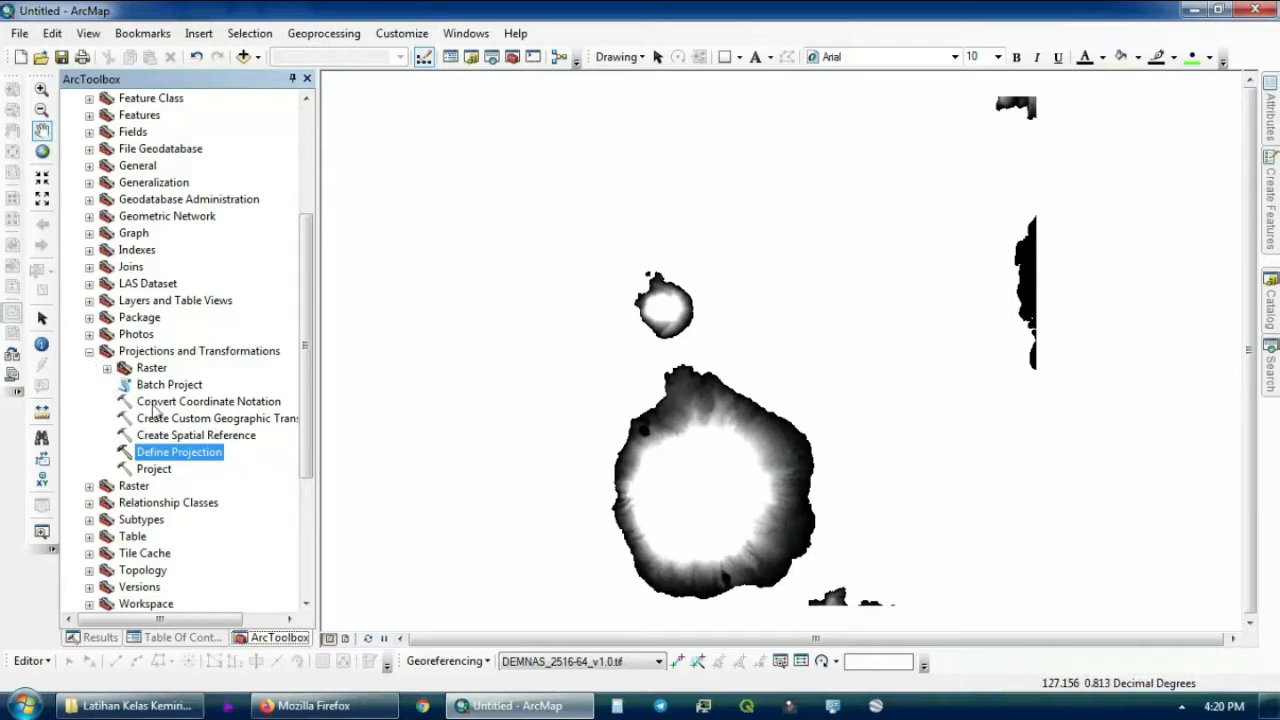
Start the Project Raster tool from Data Management Tools with DEMNAS_2516-64_v1.0.tif as the input raster
click(107, 369)
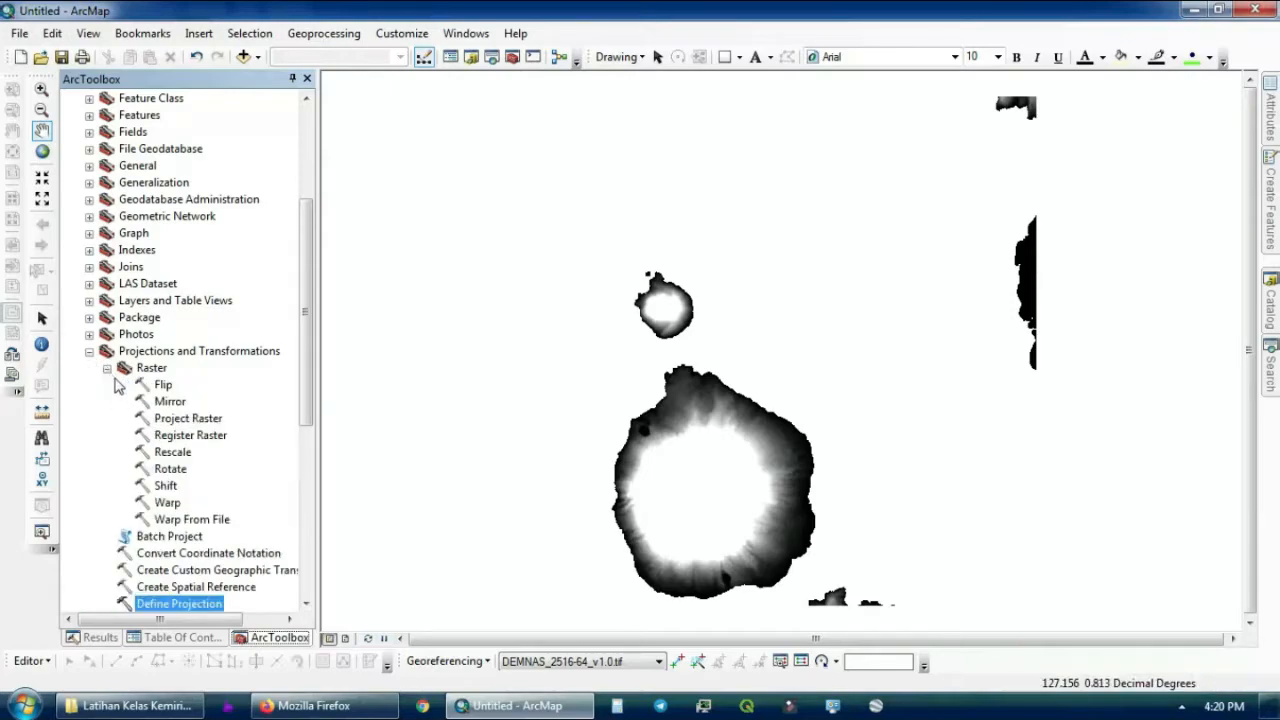
double_click(197, 422)
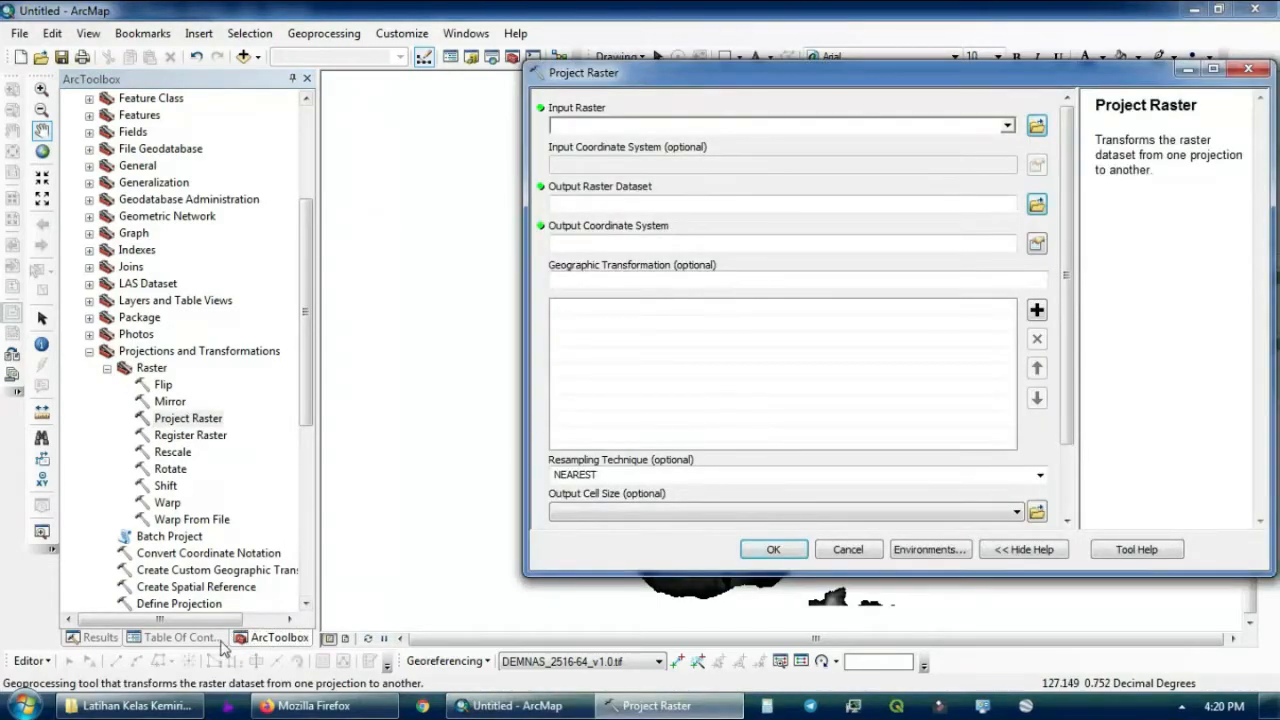
click(1007, 126)
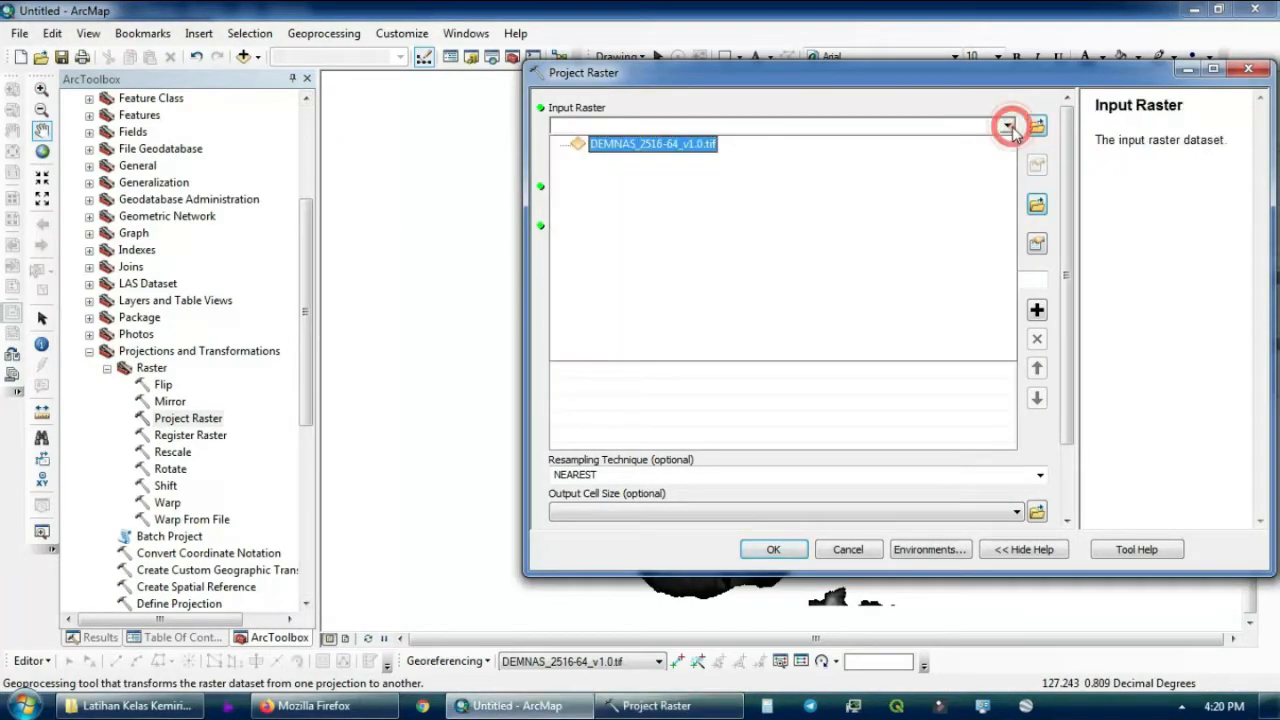
click(691, 146)
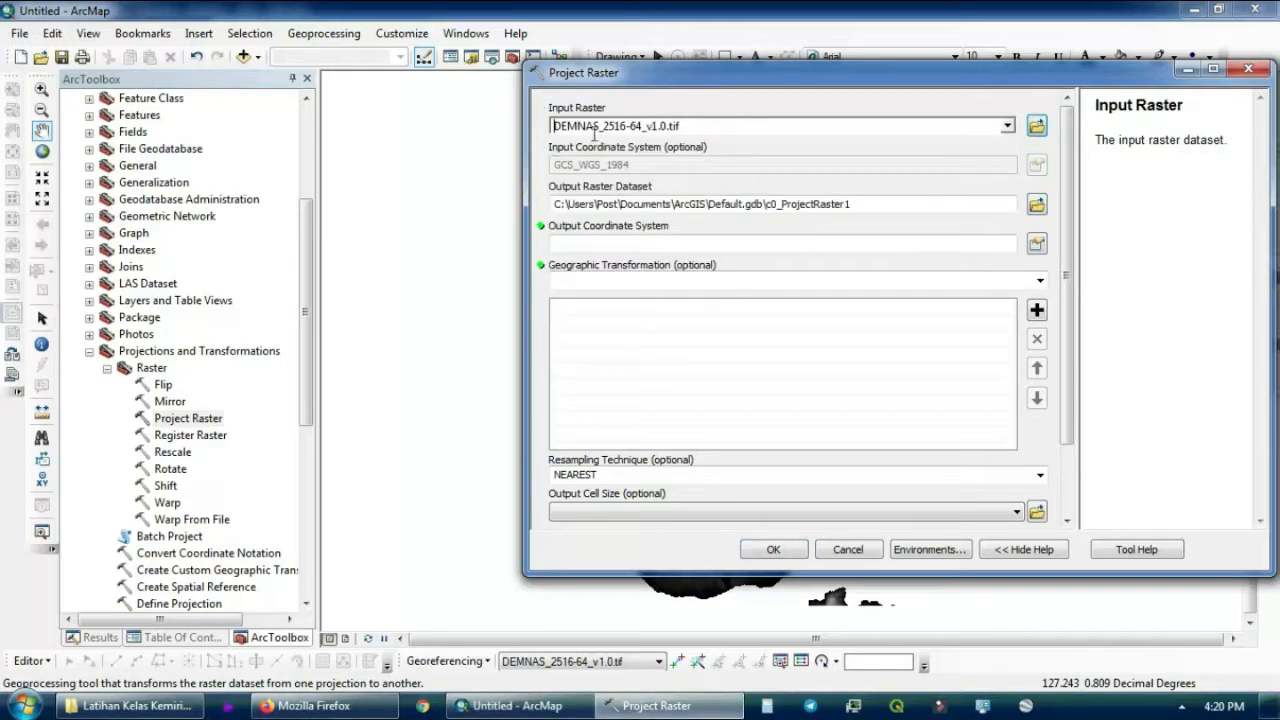
Set the output raster dataset to demnas_utm52N in the Latihan Kelas Kemiringan Lereng folder
click(1036, 204)
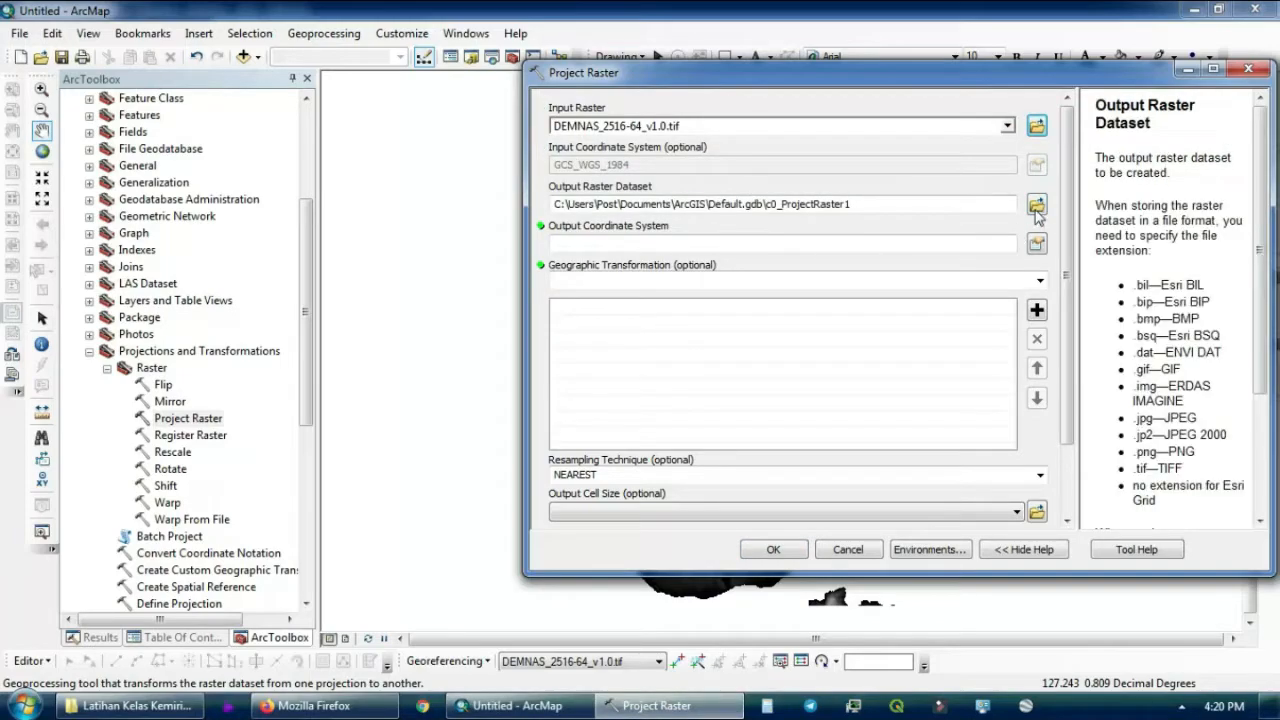
click(926, 203)
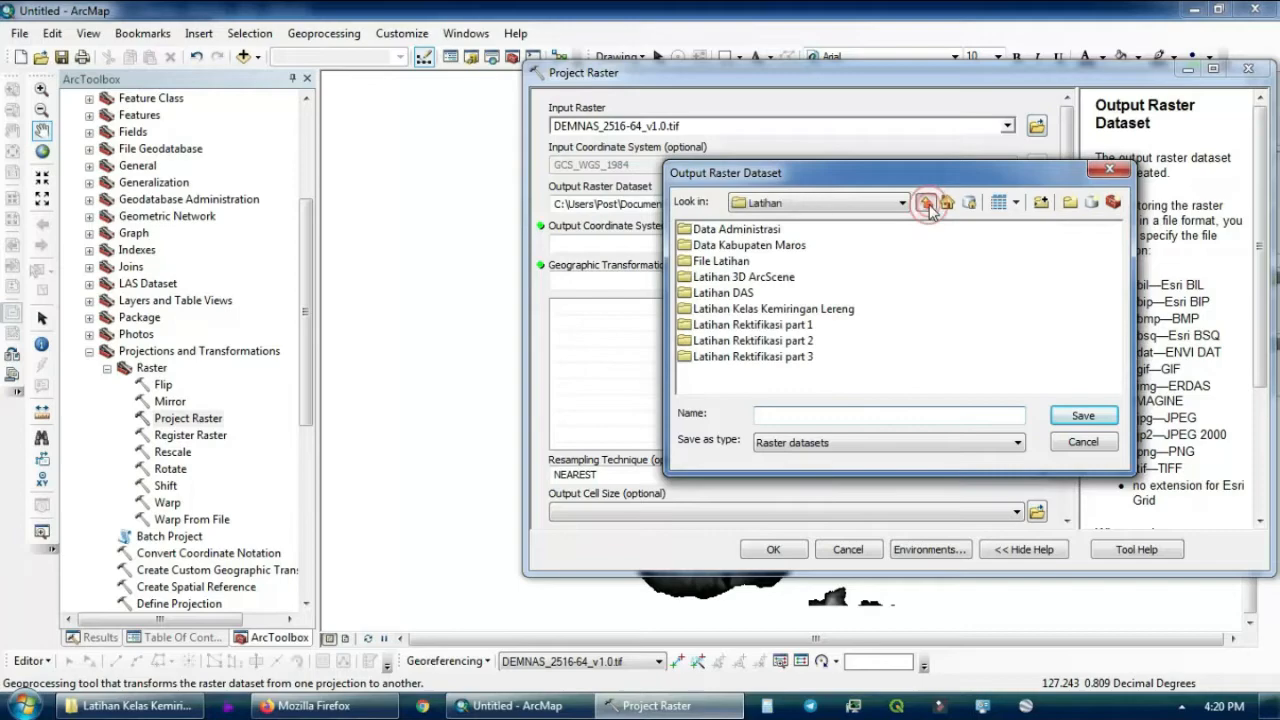
double_click(812, 310)
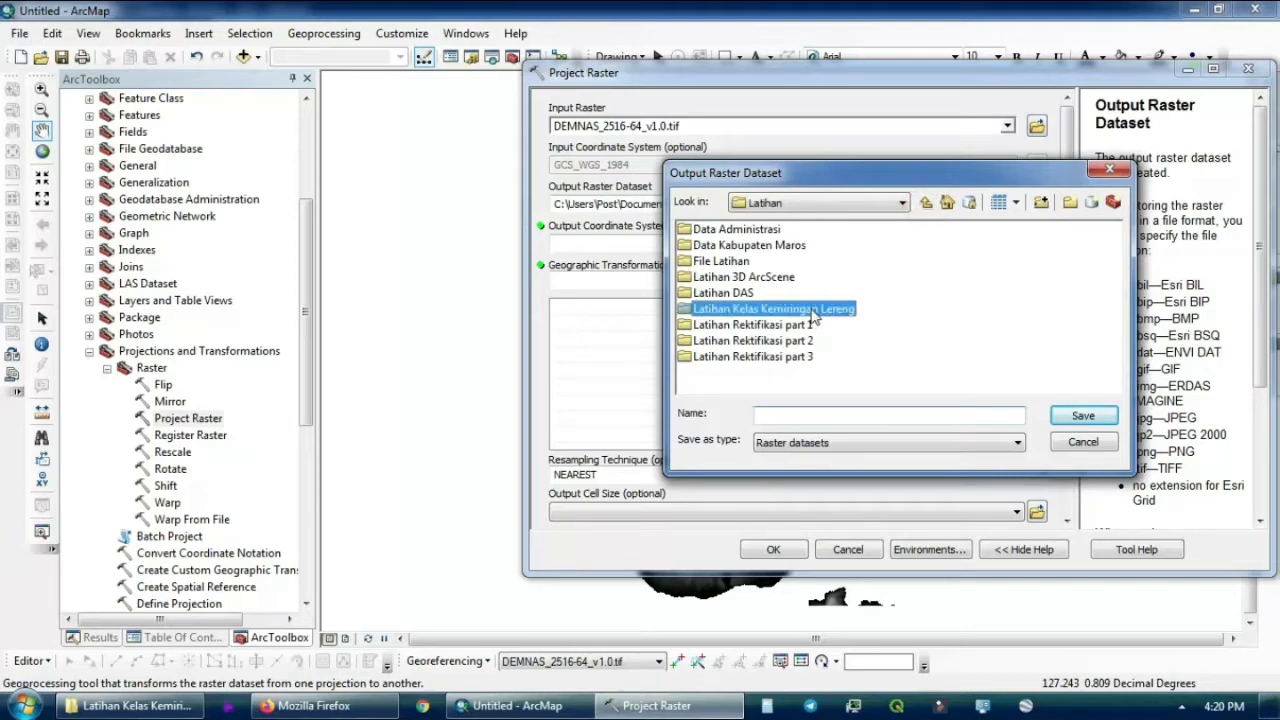
click(808, 415)
text(demnas_utm52N)
click(1083, 415)
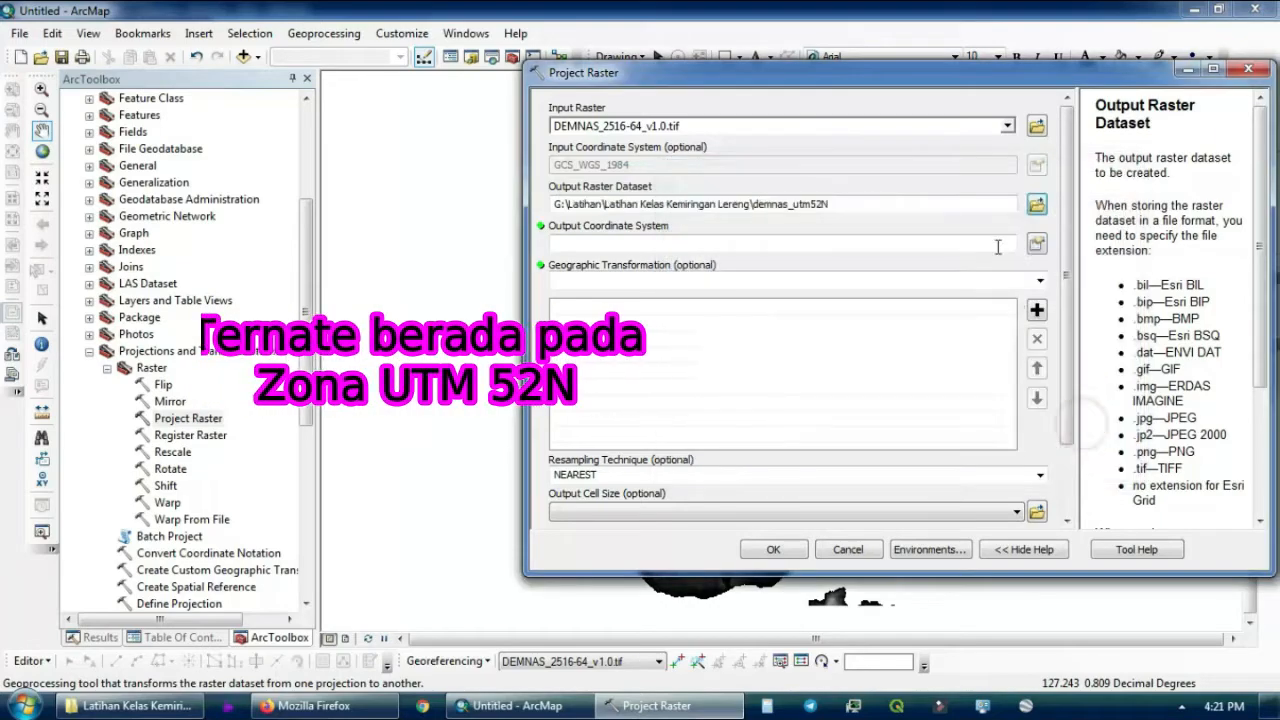
Set the output coordinate system to WGS 1984 UTM Zone 52N and run Project Raster
click(1037, 247)
double_click(805, 236)
scroll(875, 245, down, 3)
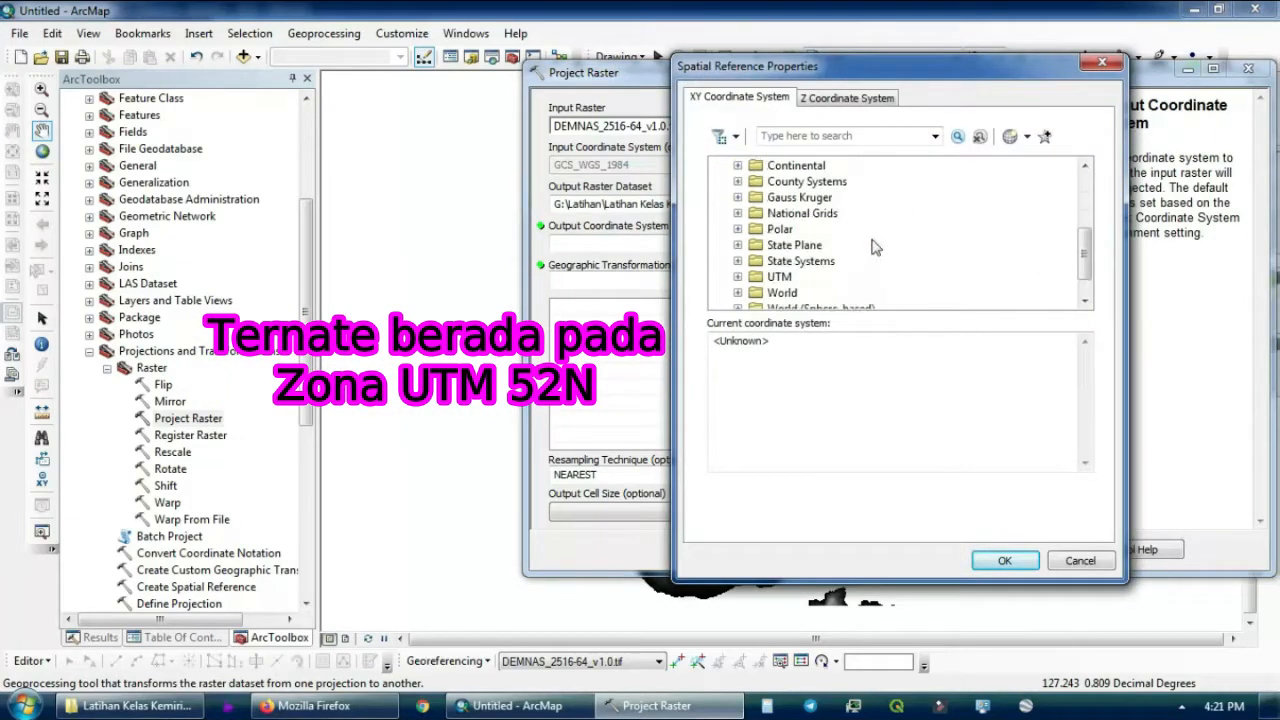
click(737, 246)
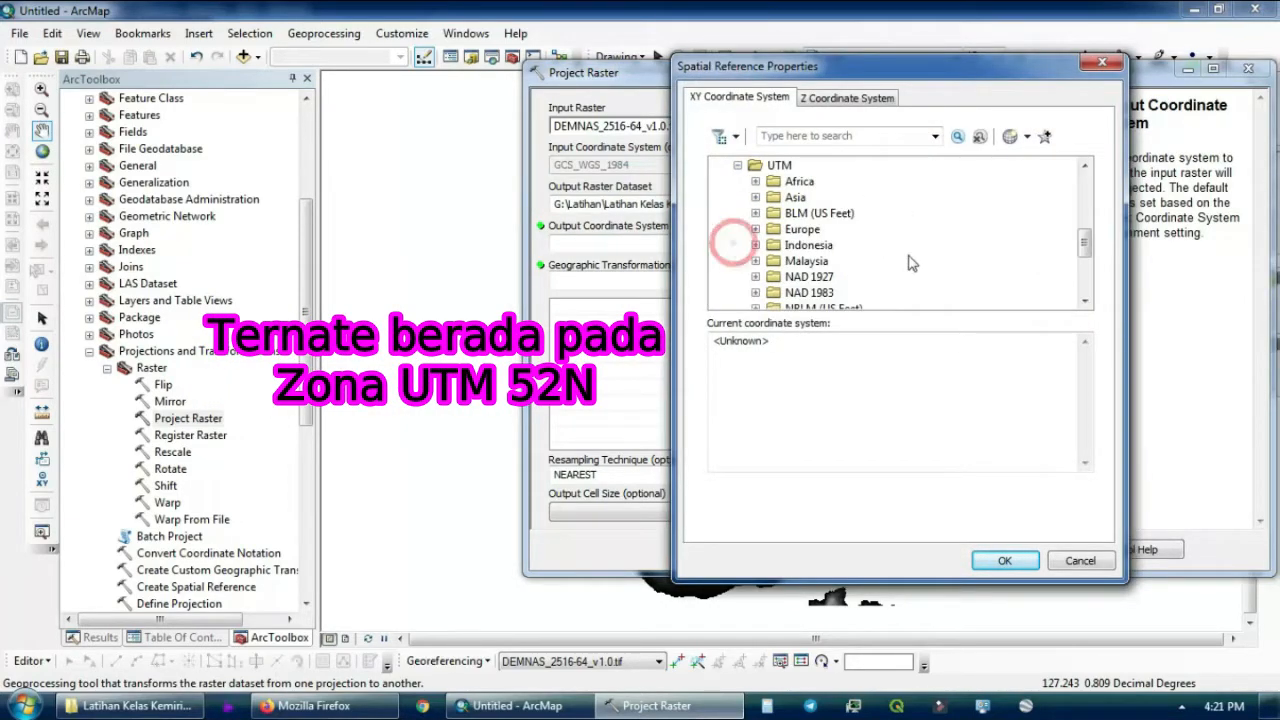
scroll(870, 259, down, 3)
click(756, 261)
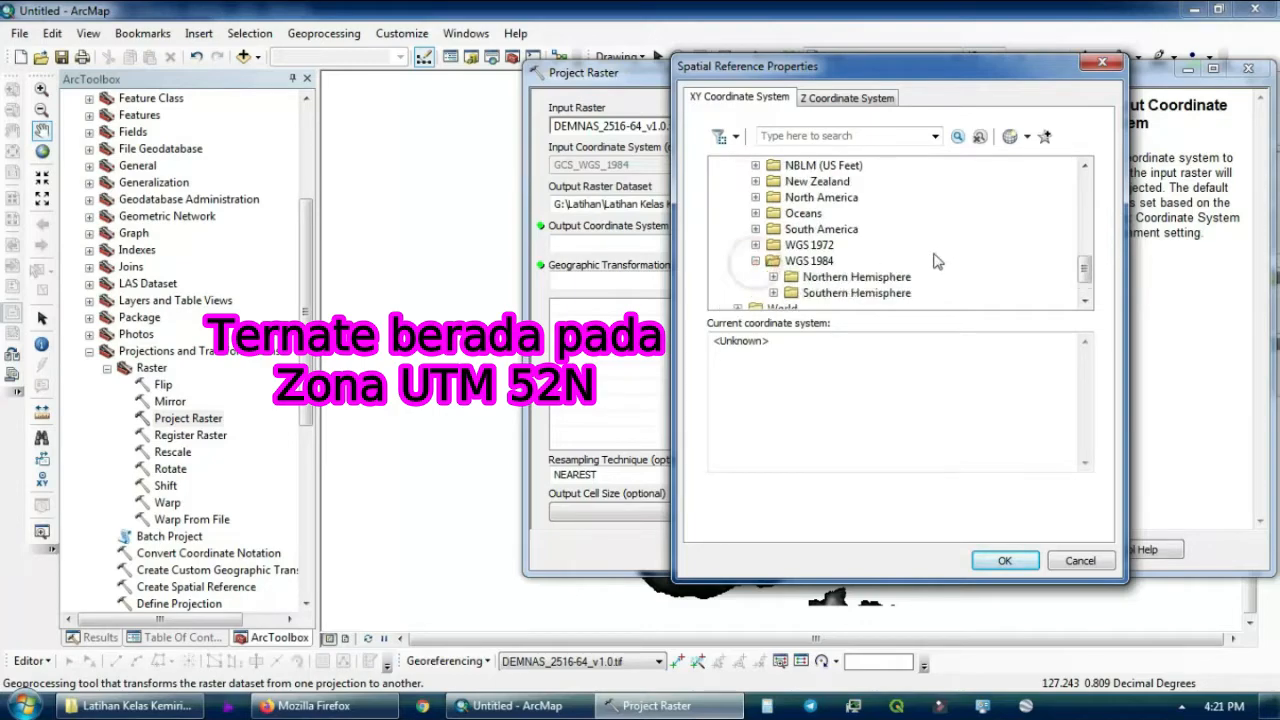
scroll(790, 245, down, 1)
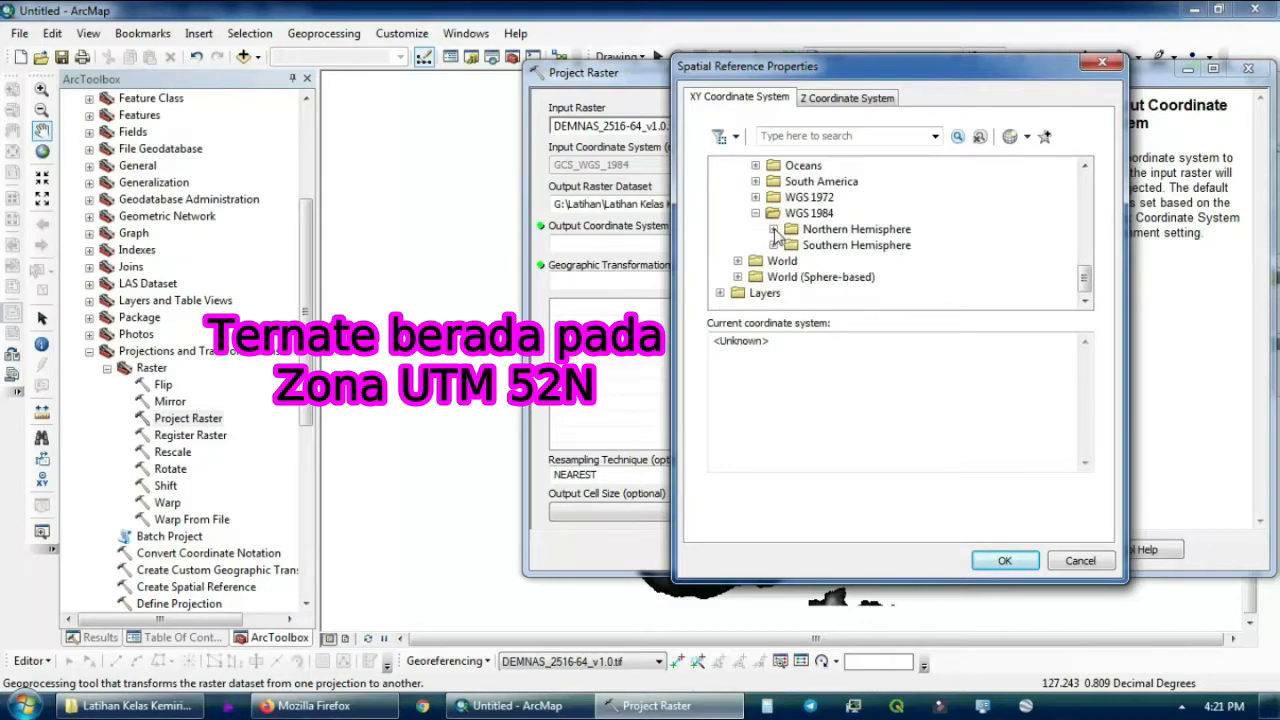
click(774, 230)
scroll(887, 244, down, 10)
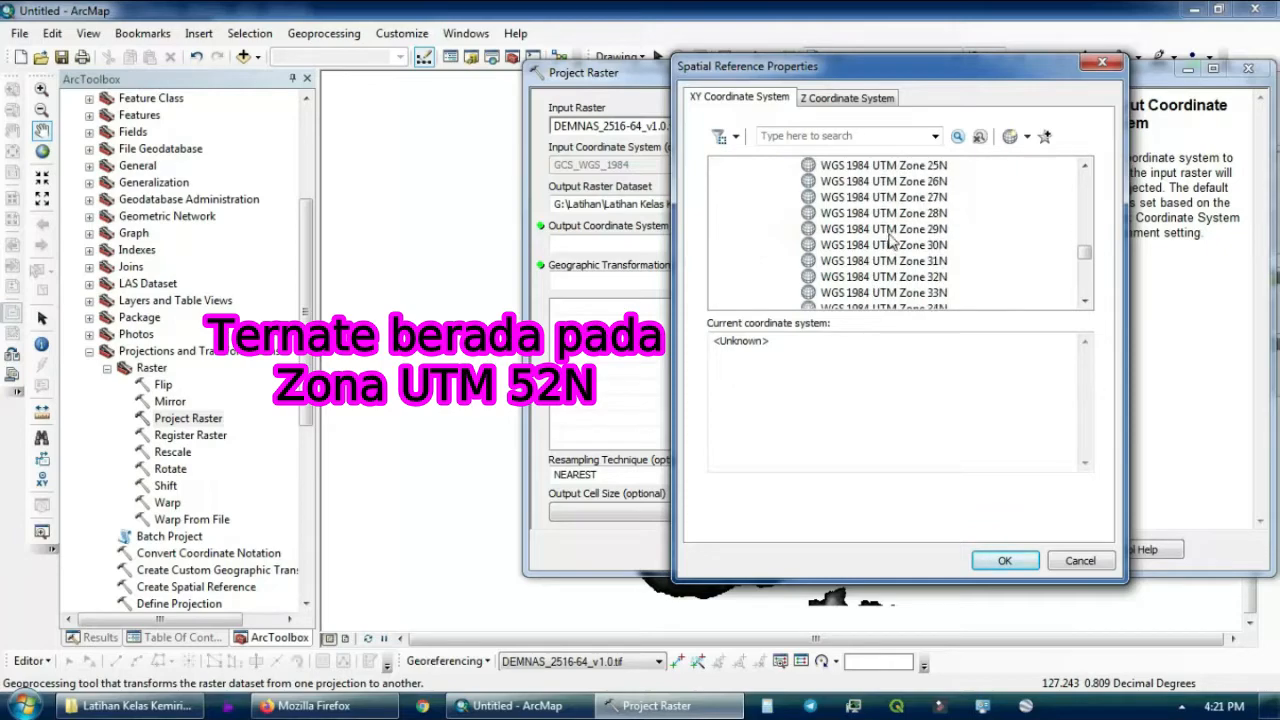
scroll(890, 238, down, 9)
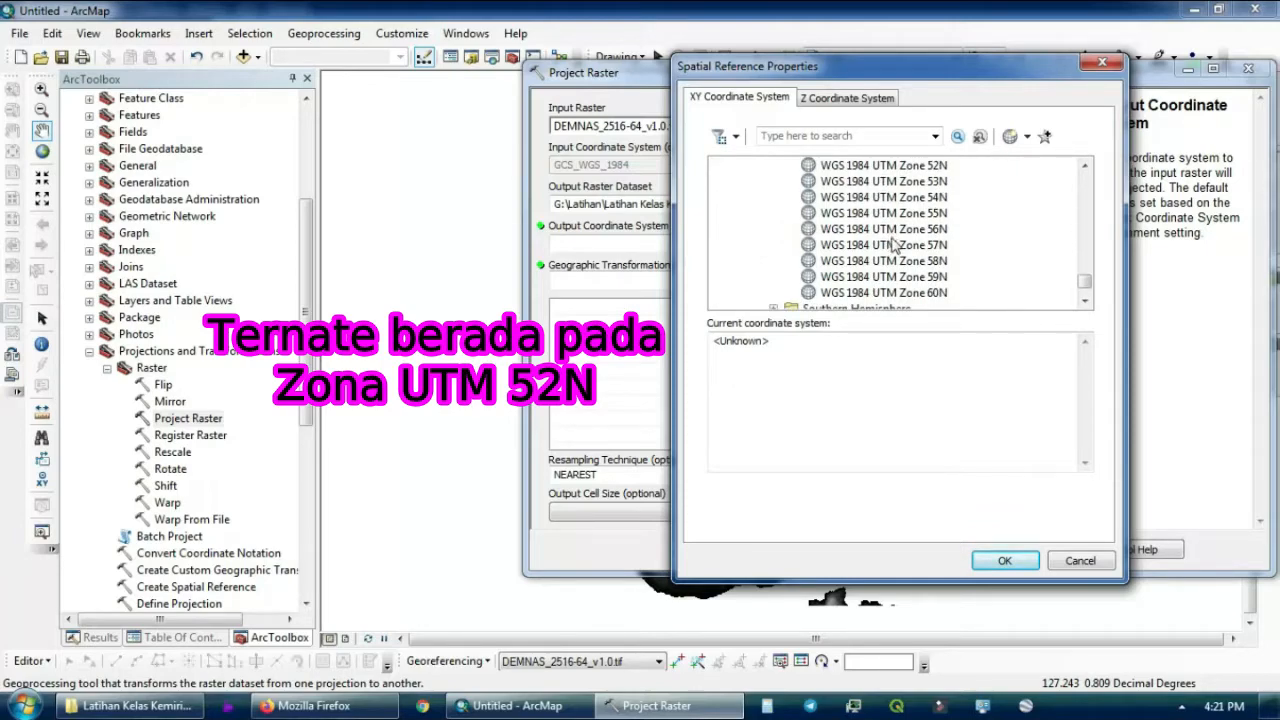
scroll(893, 245, up, 1)
click(920, 213)
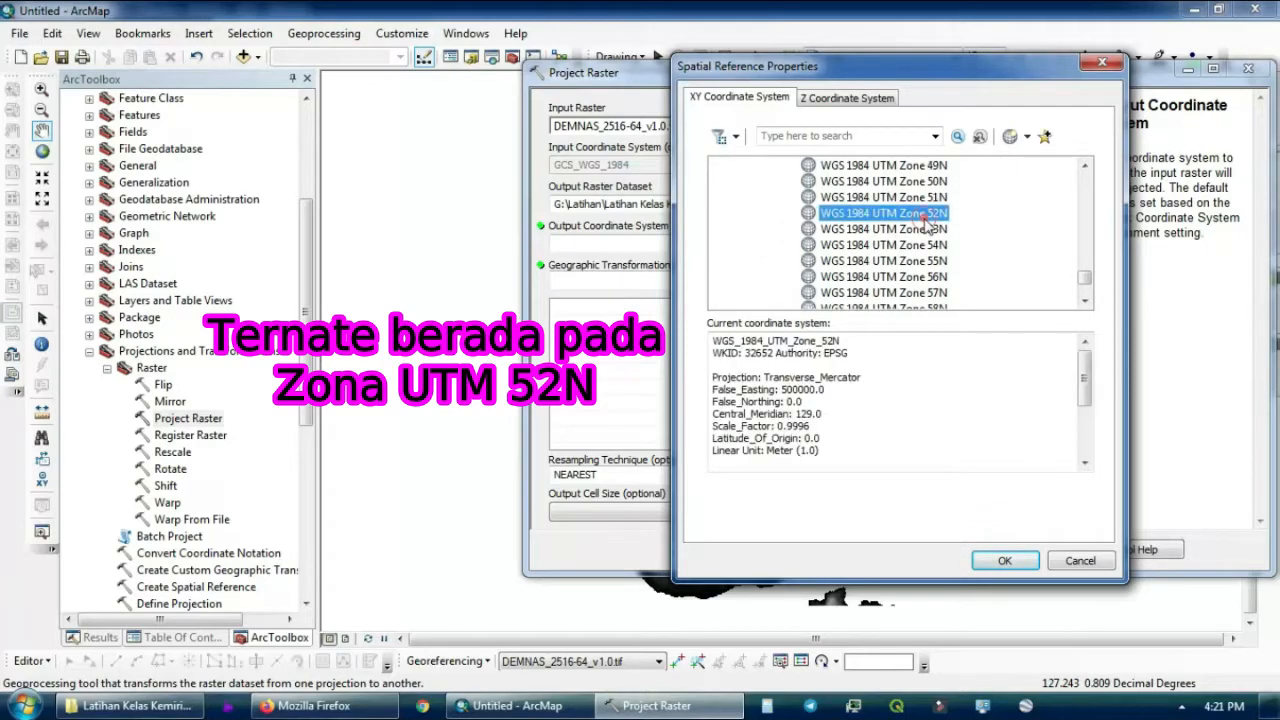
click(1005, 561)
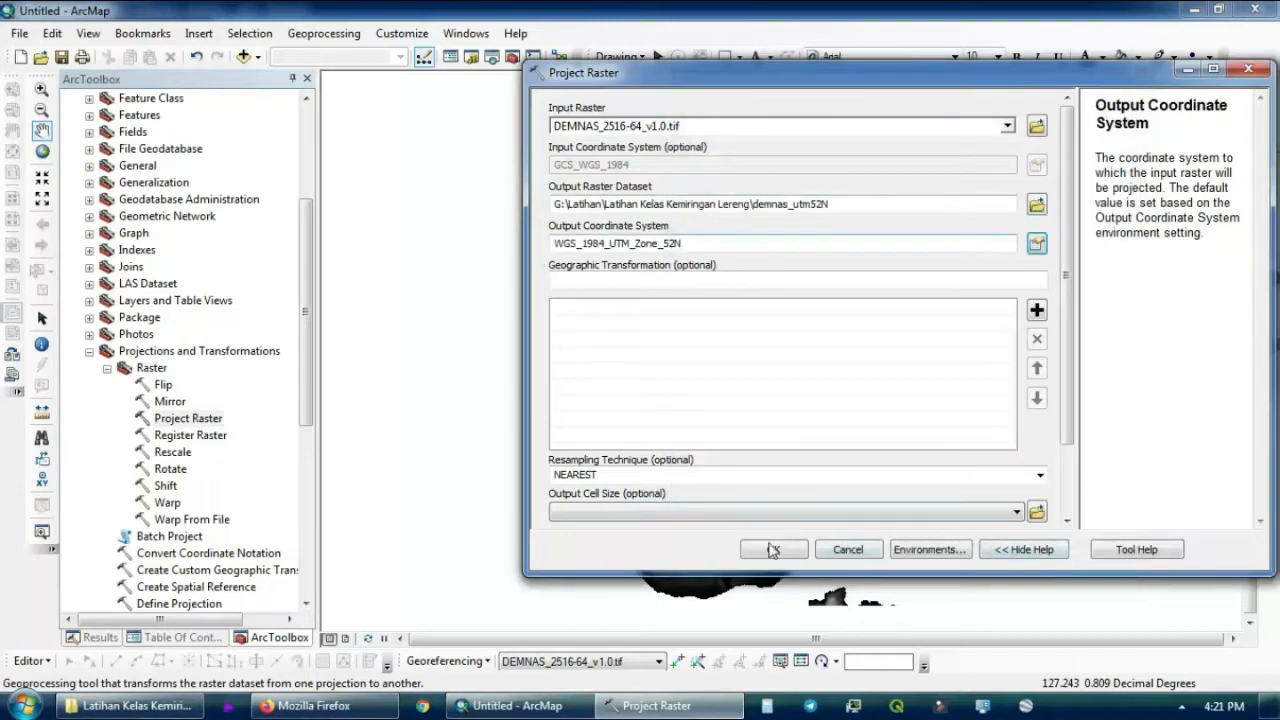
click(773, 551)
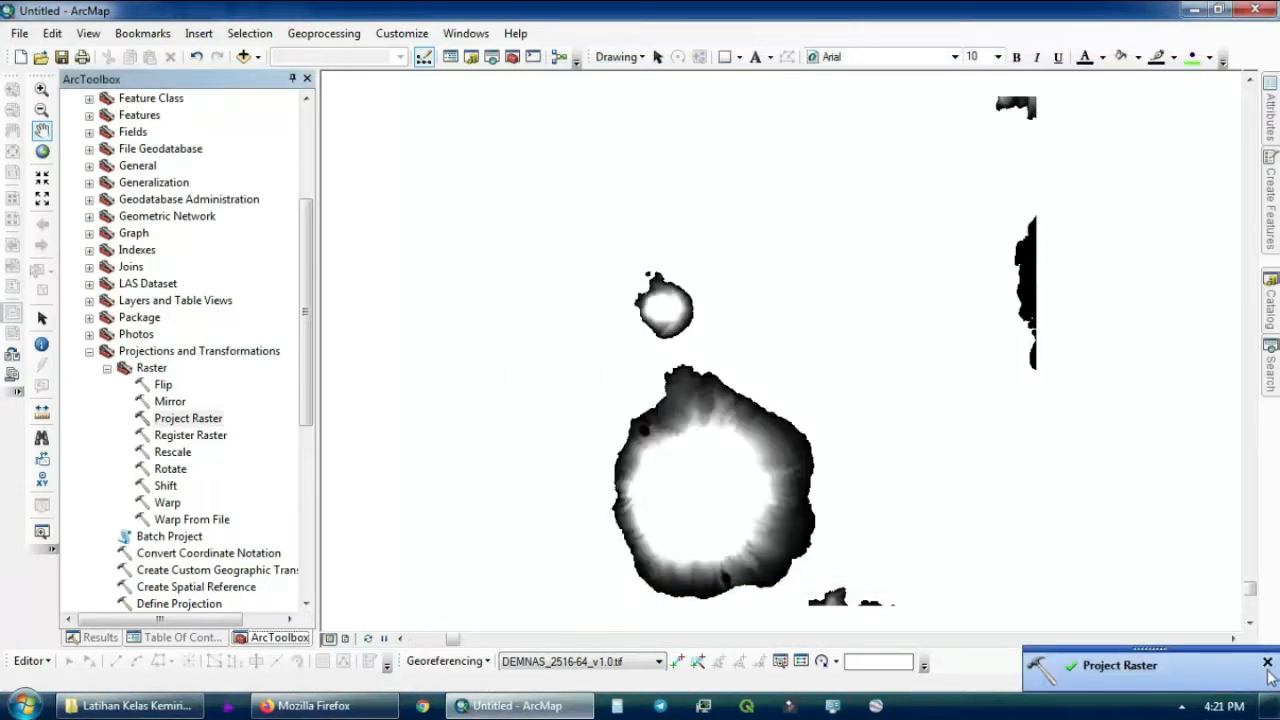
Start the Fill tool from the Spatial Analyst hydrology tools with demnas_utm52N as the input surface raster
click(195, 639)
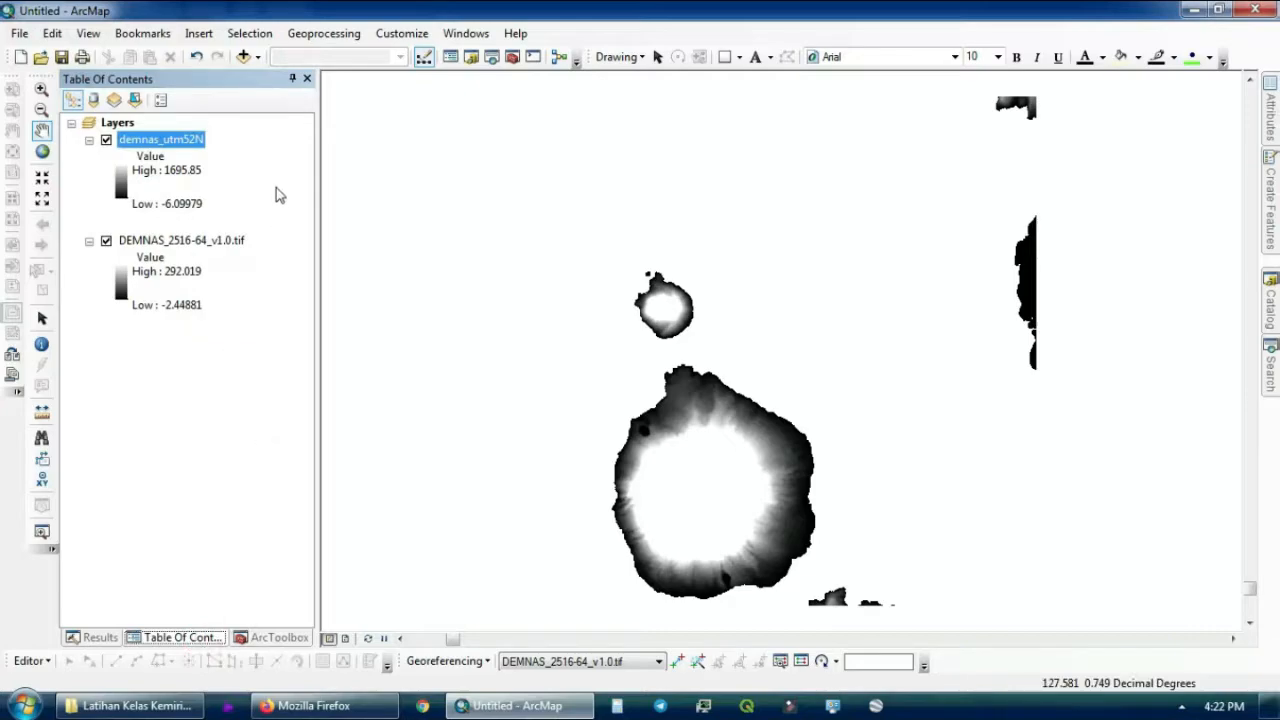
click(275, 637)
click(106, 367)
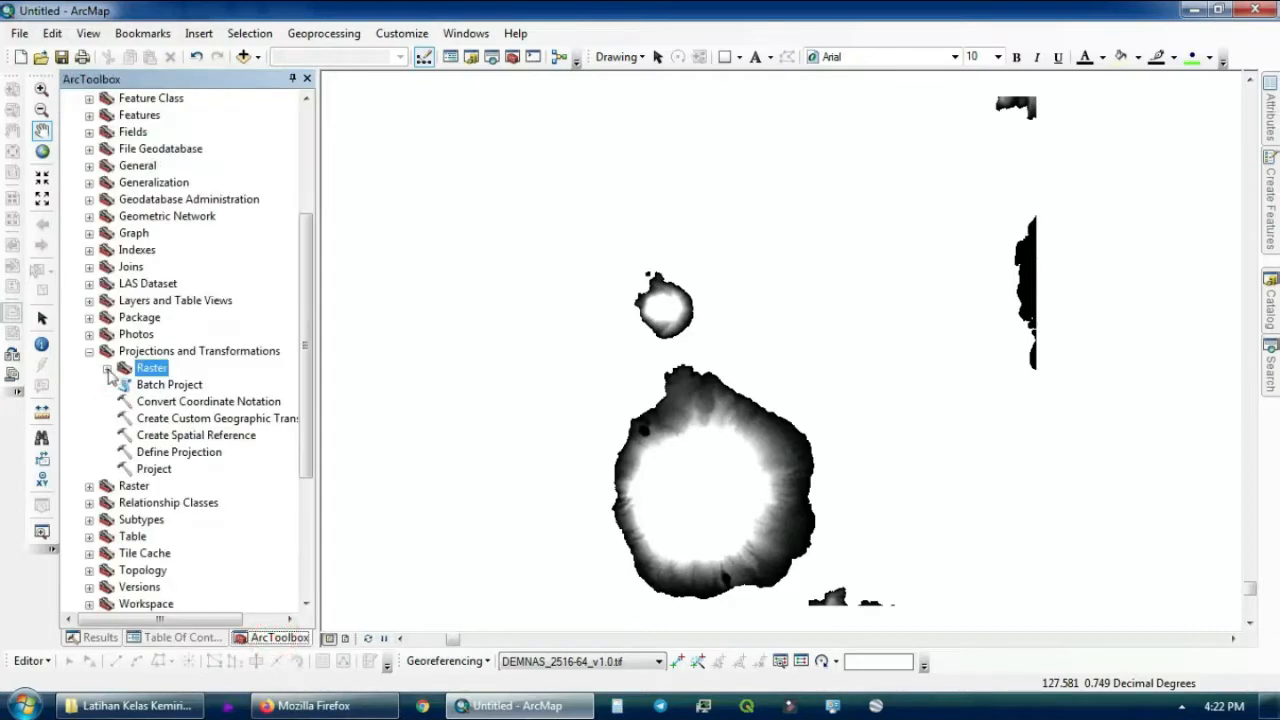
click(90, 353)
drag(306, 318, 302, 374)
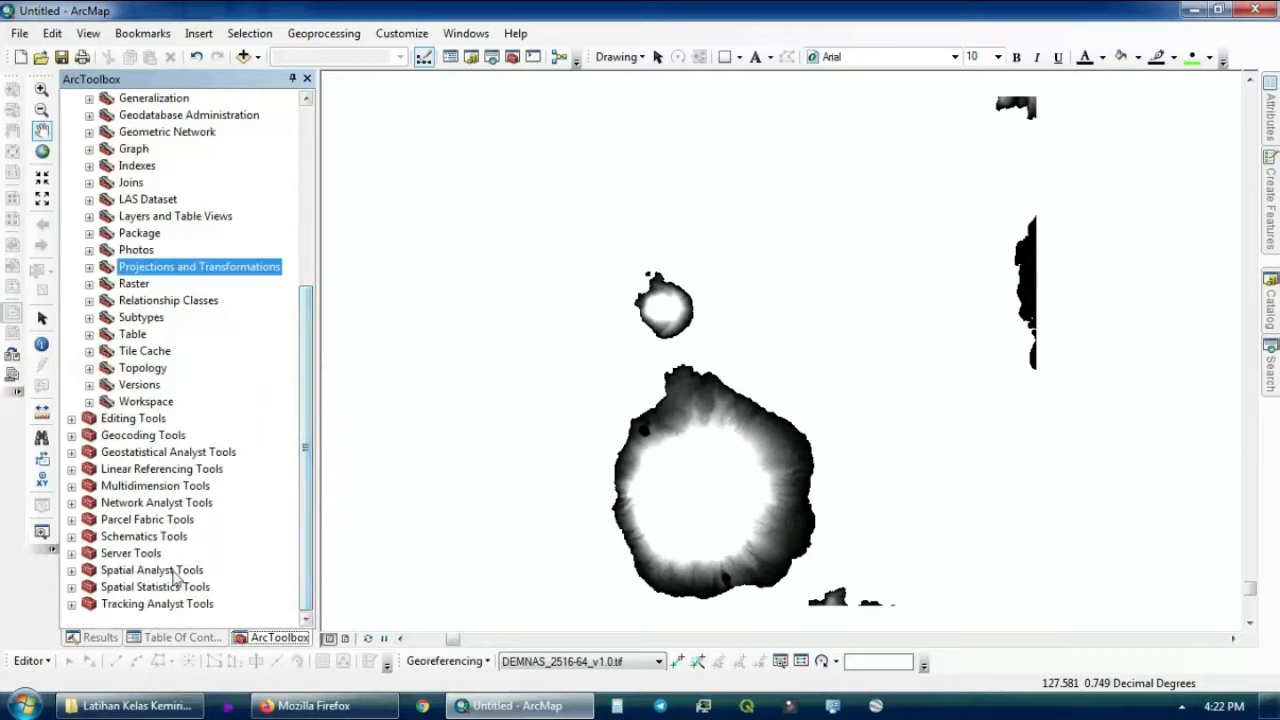
drag(308, 480, 326, 252)
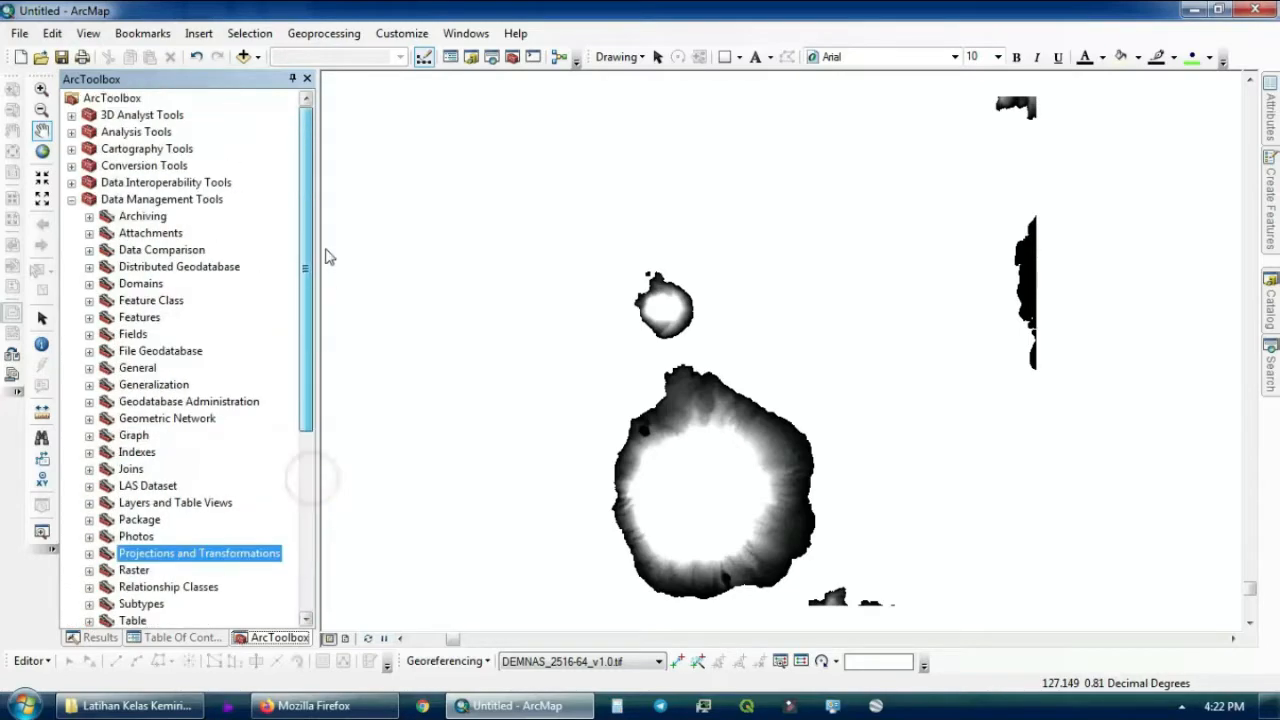
click(71, 199)
click(71, 367)
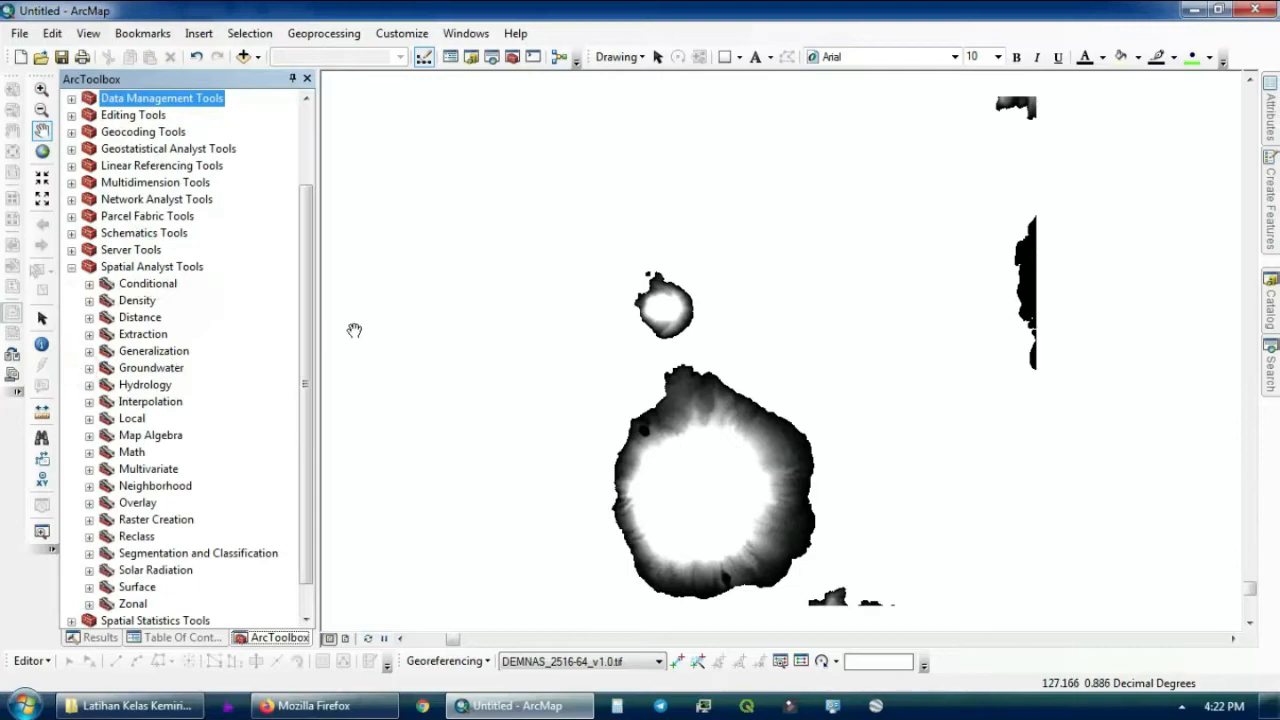
click(89, 385)
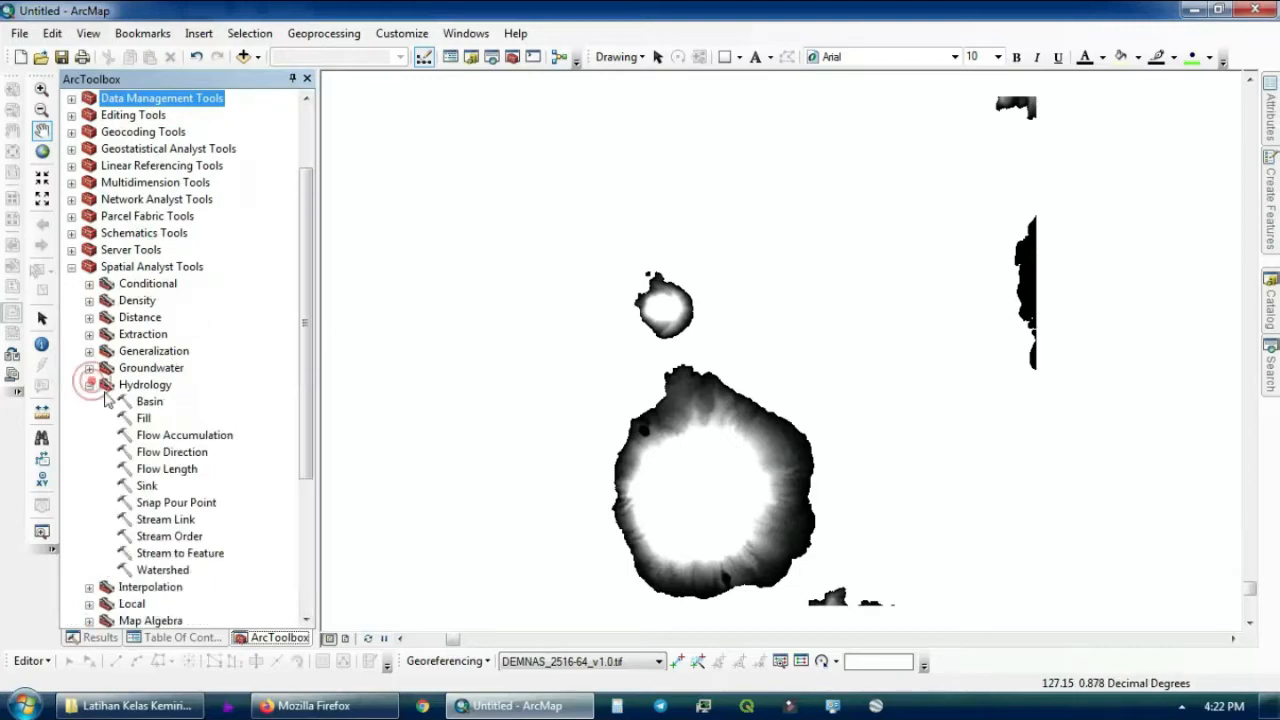
double_click(143, 420)
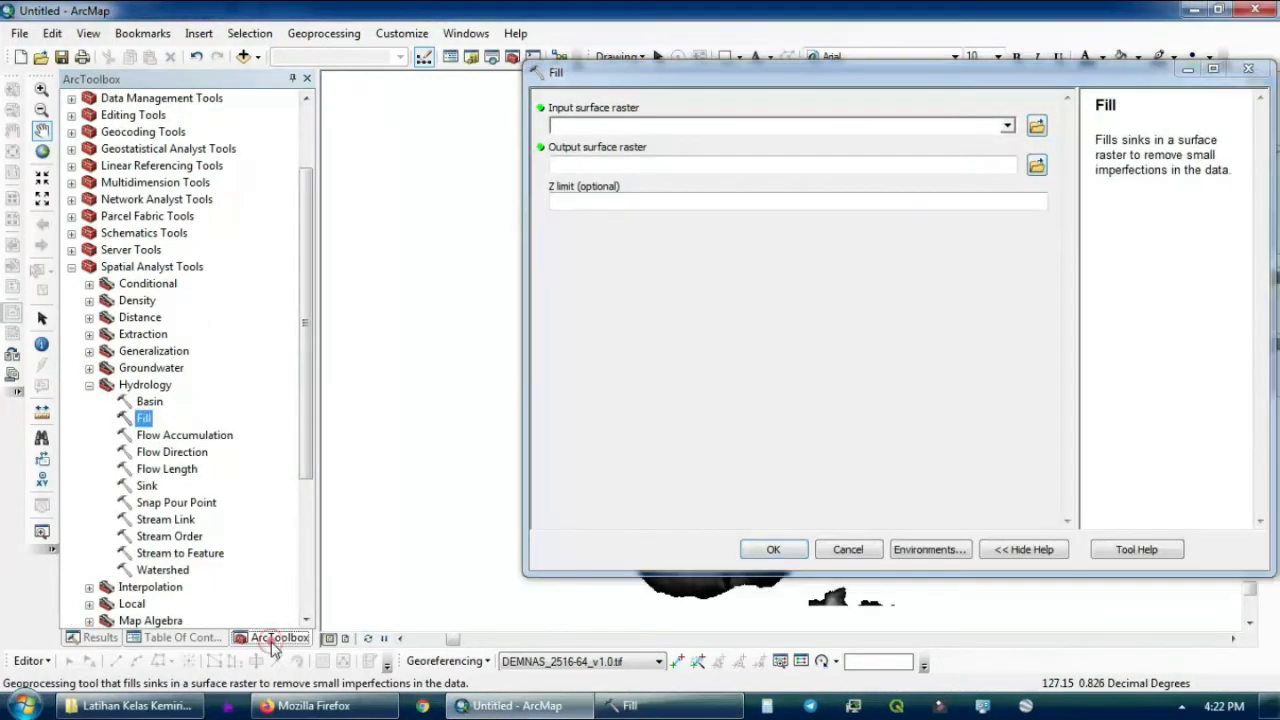
click(190, 638)
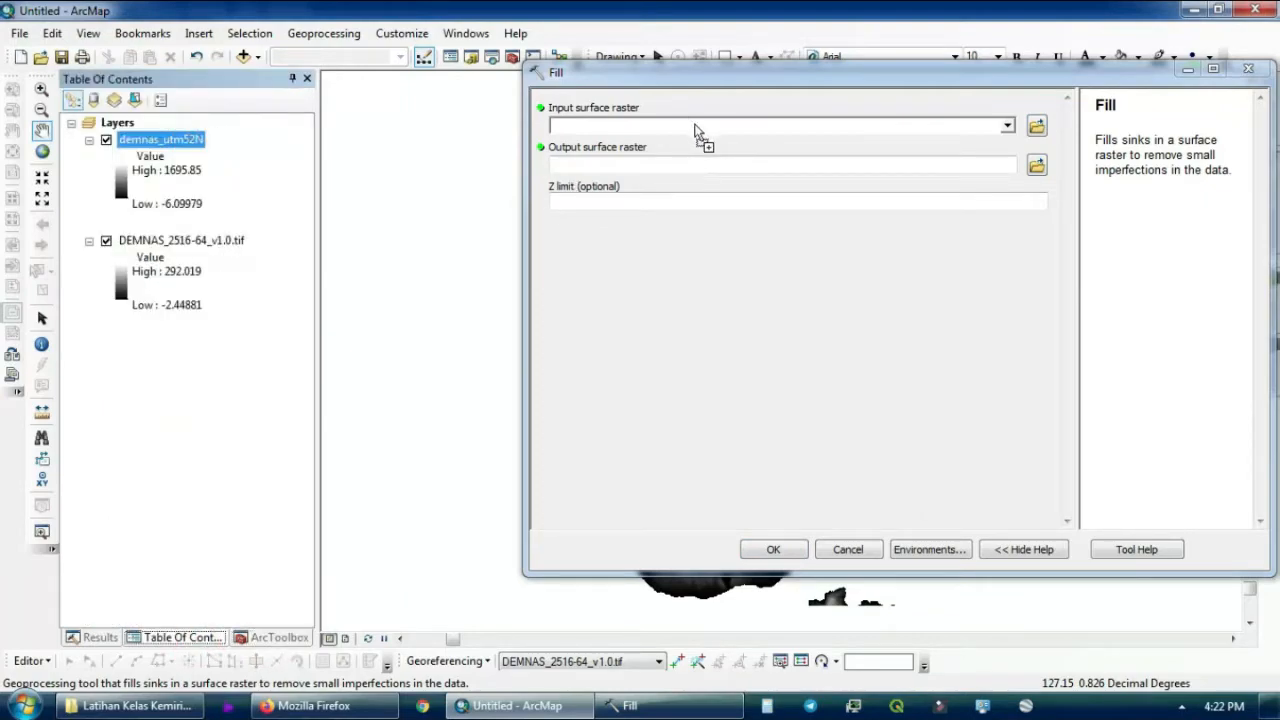
drag(697, 131, 697, 125)
Set the output surface raster to fill_demnas in the Latihan Kelas Kemiringan Lereng folder and run Fill
click(1035, 168)
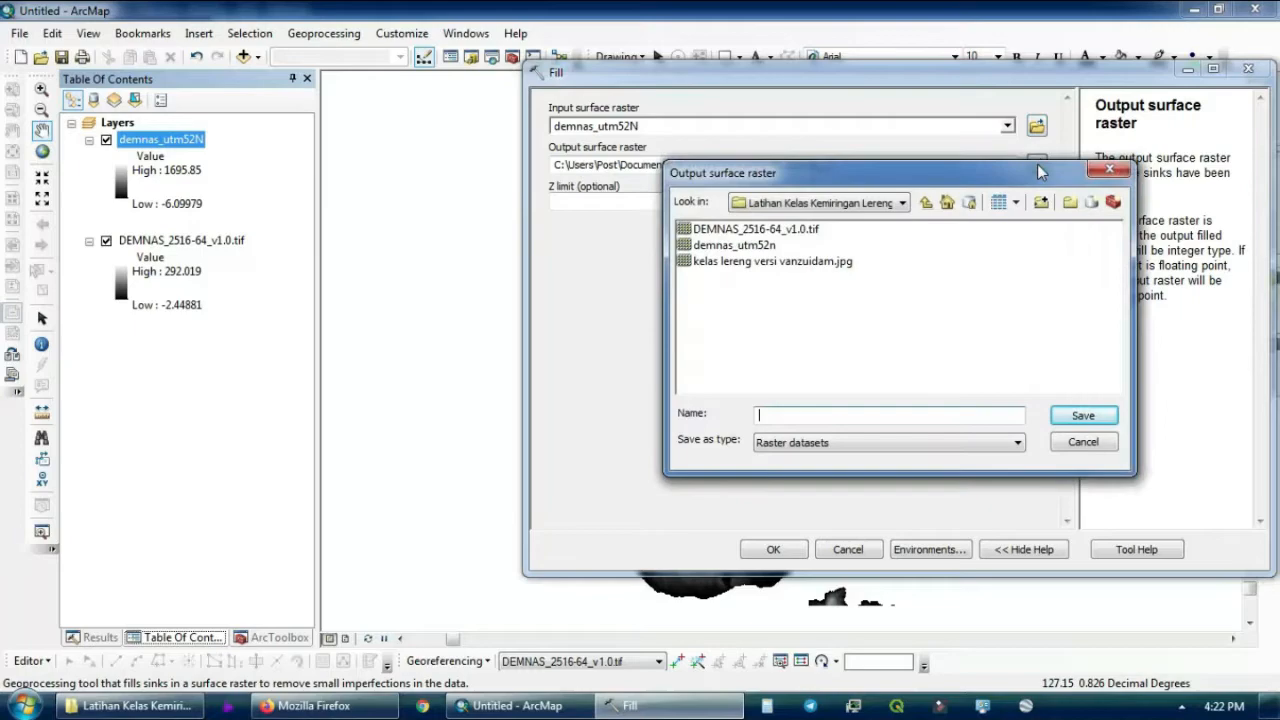
click(1066, 416)
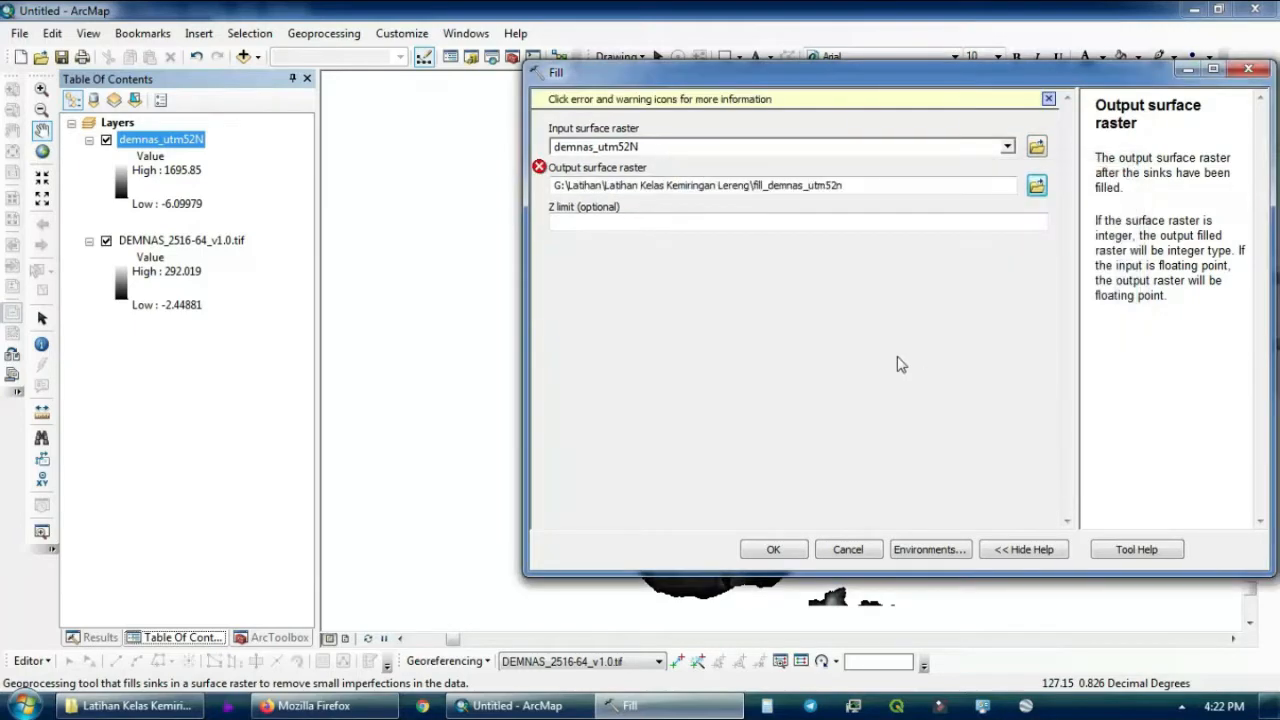
click(805, 187)
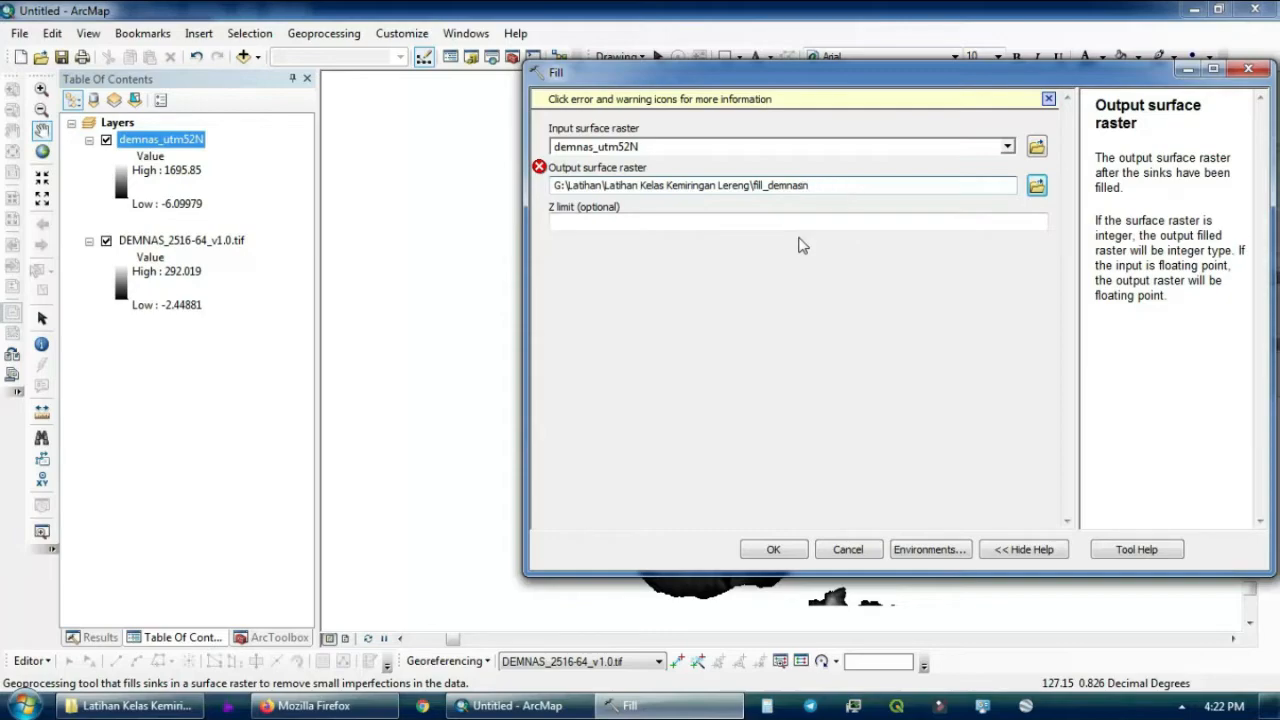
click(770, 550)
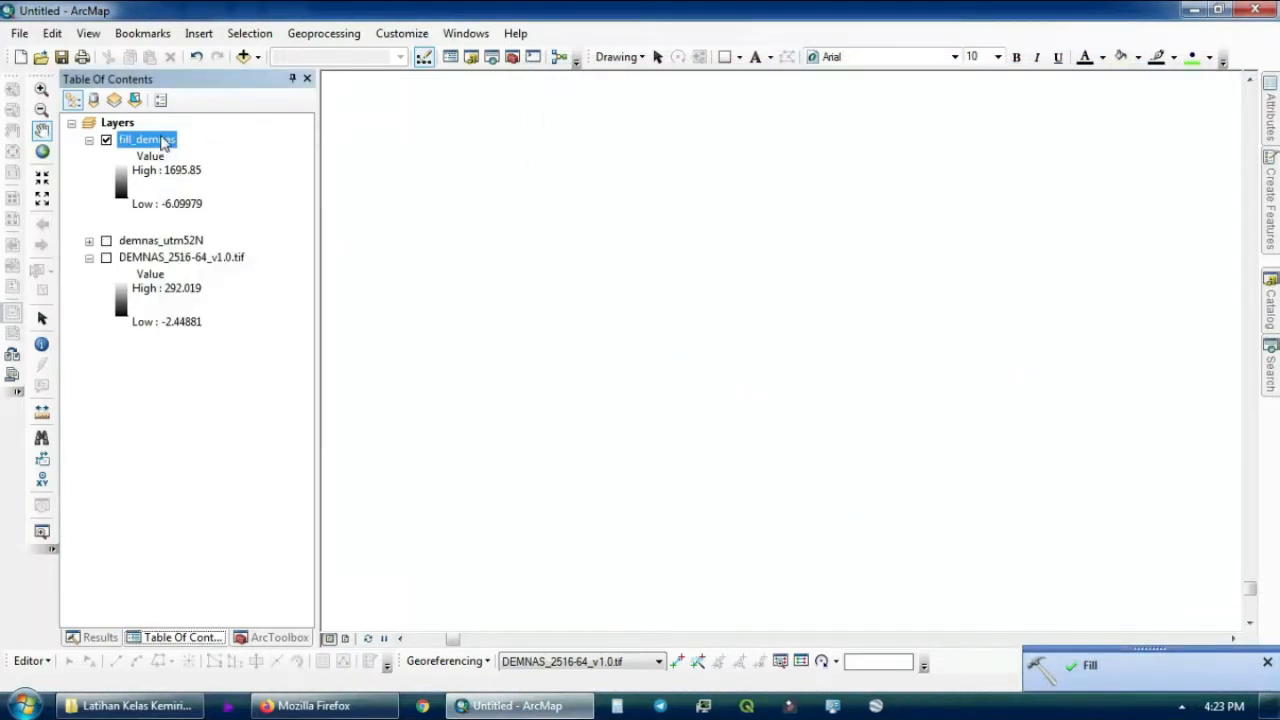
Draw a rectangle graphic enclosing the small and large central islands of the fill_demnas layer
right_click(162, 139)
click(230, 236)
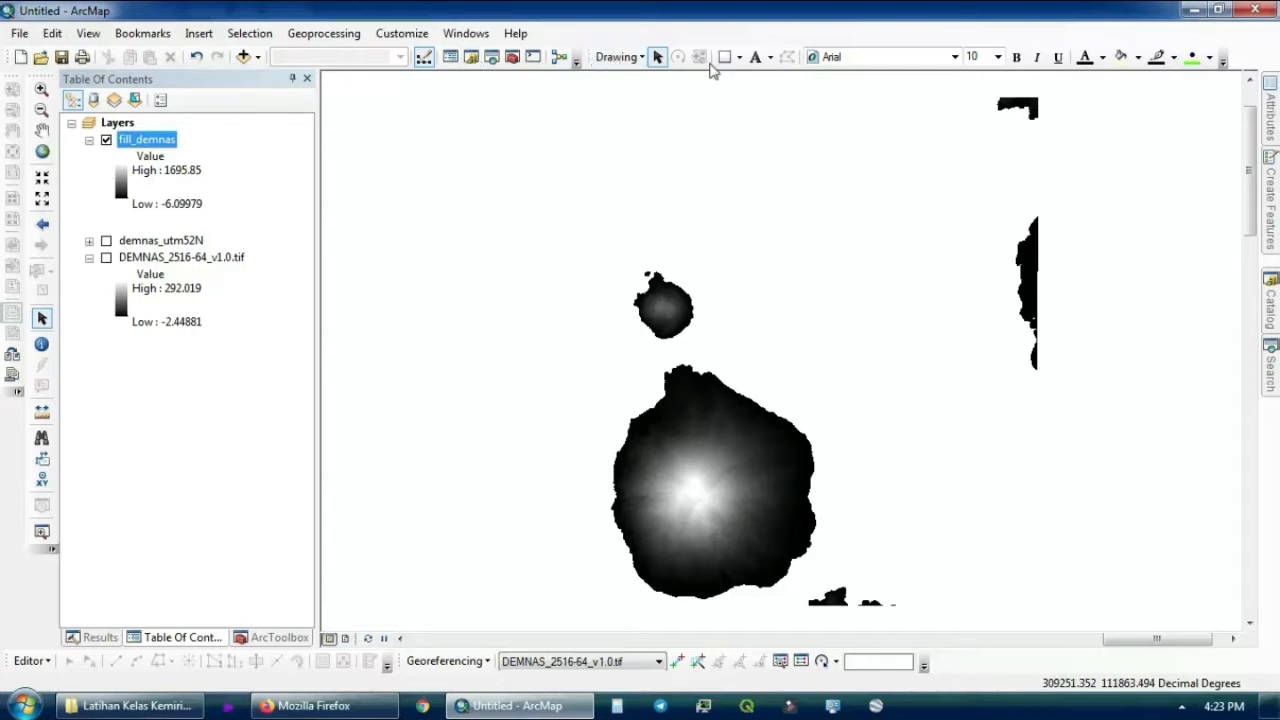
click(739, 57)
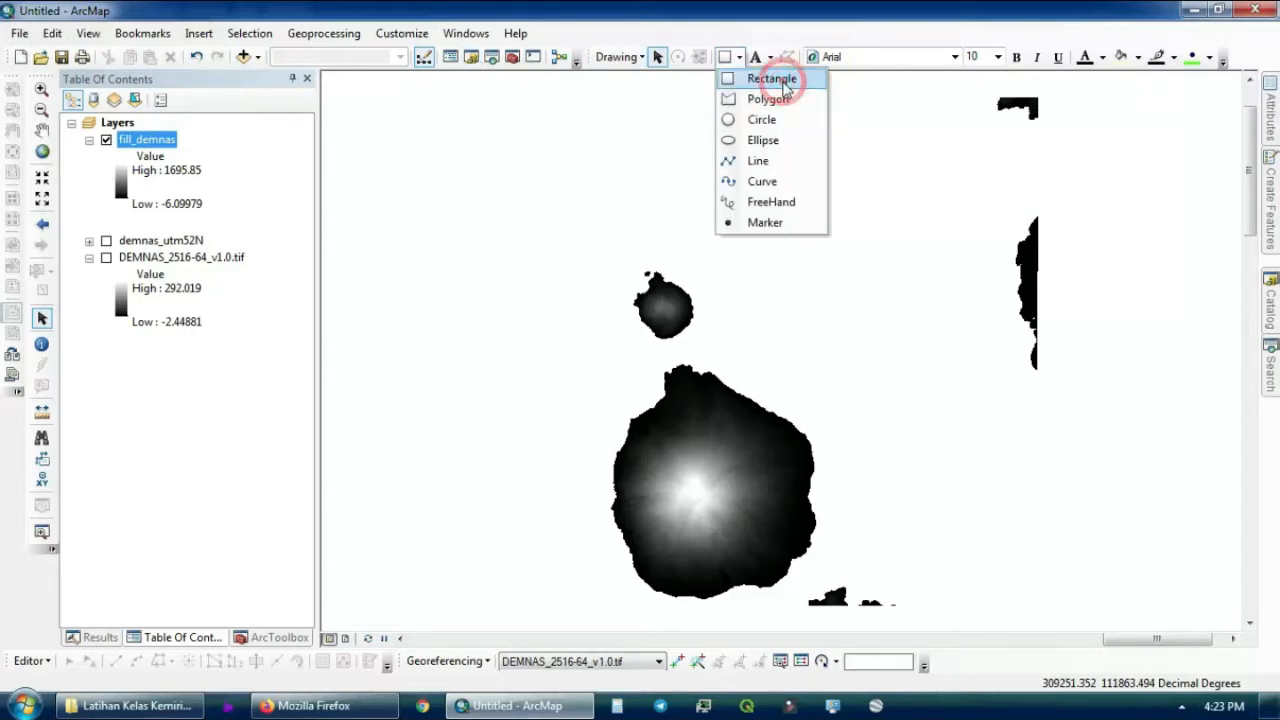
click(785, 80)
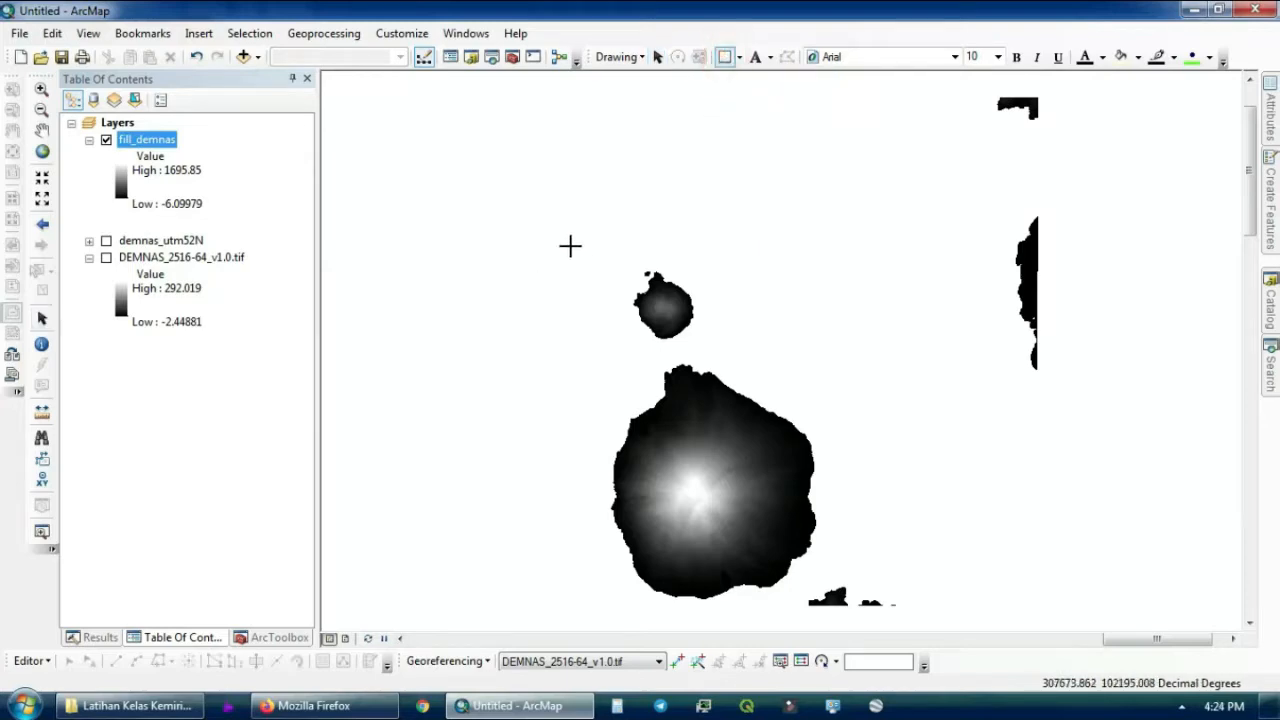
drag(570, 245, 858, 627)
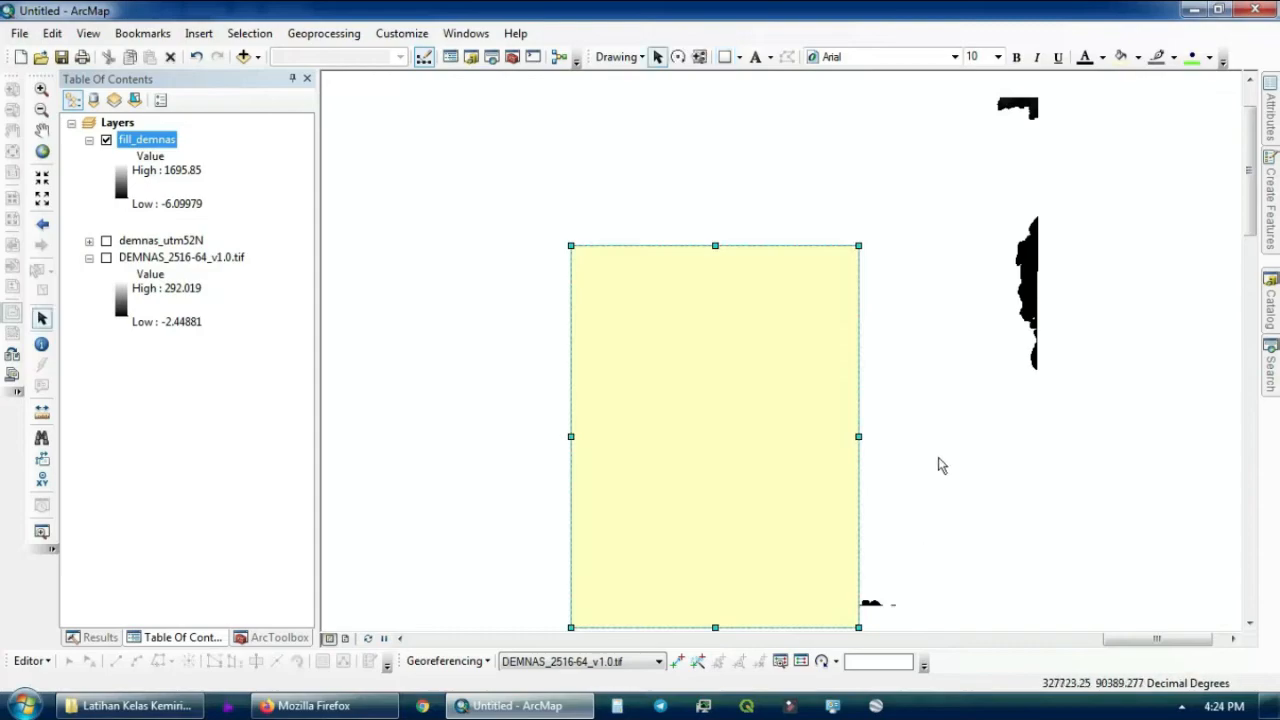
Convert the selected rectangle graphic to a shapefile named AOI_Ternate in the Latihan Kelas Kemiringan Lereng folder and add it to the map
right_click(124, 125)
click(227, 487)
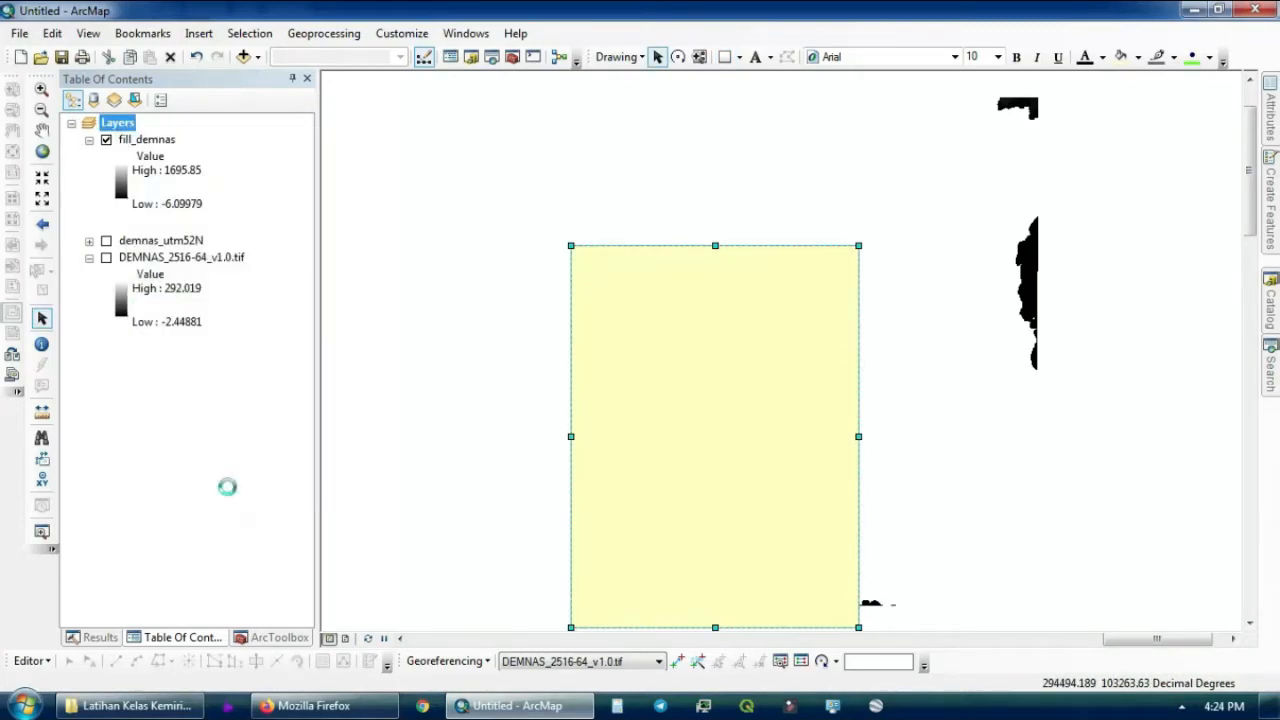
click(822, 463)
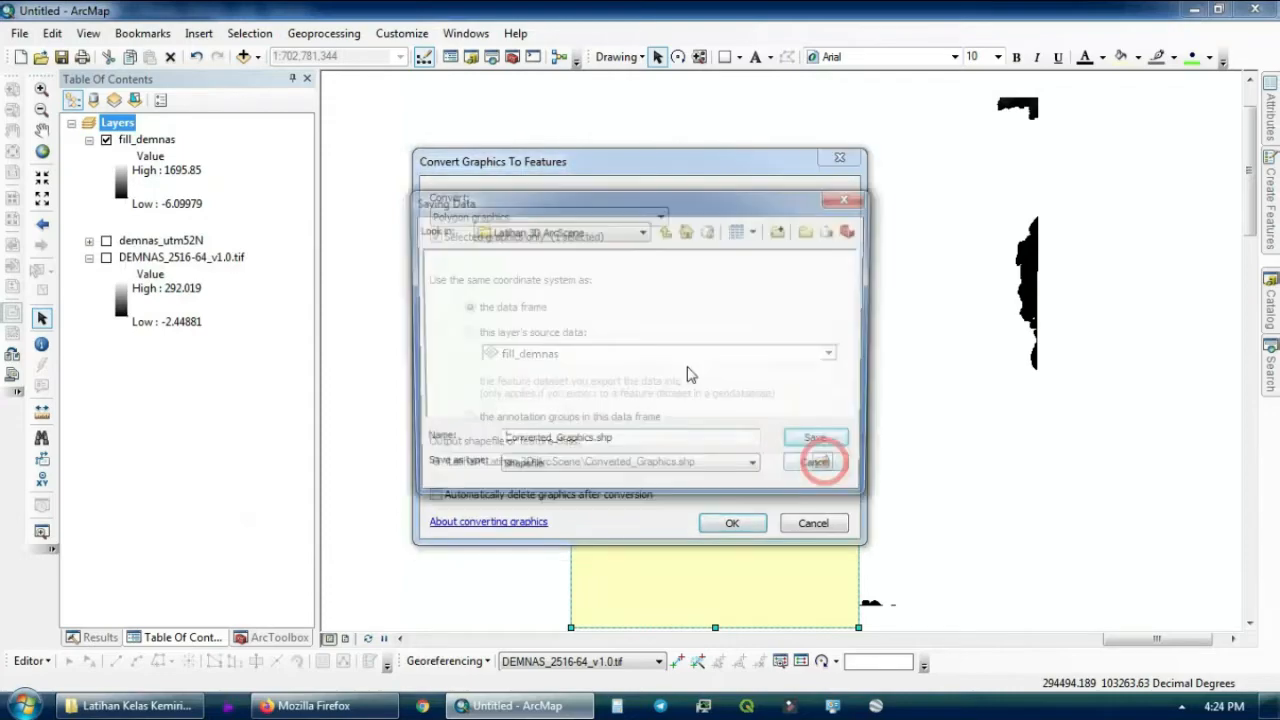
click(666, 230)
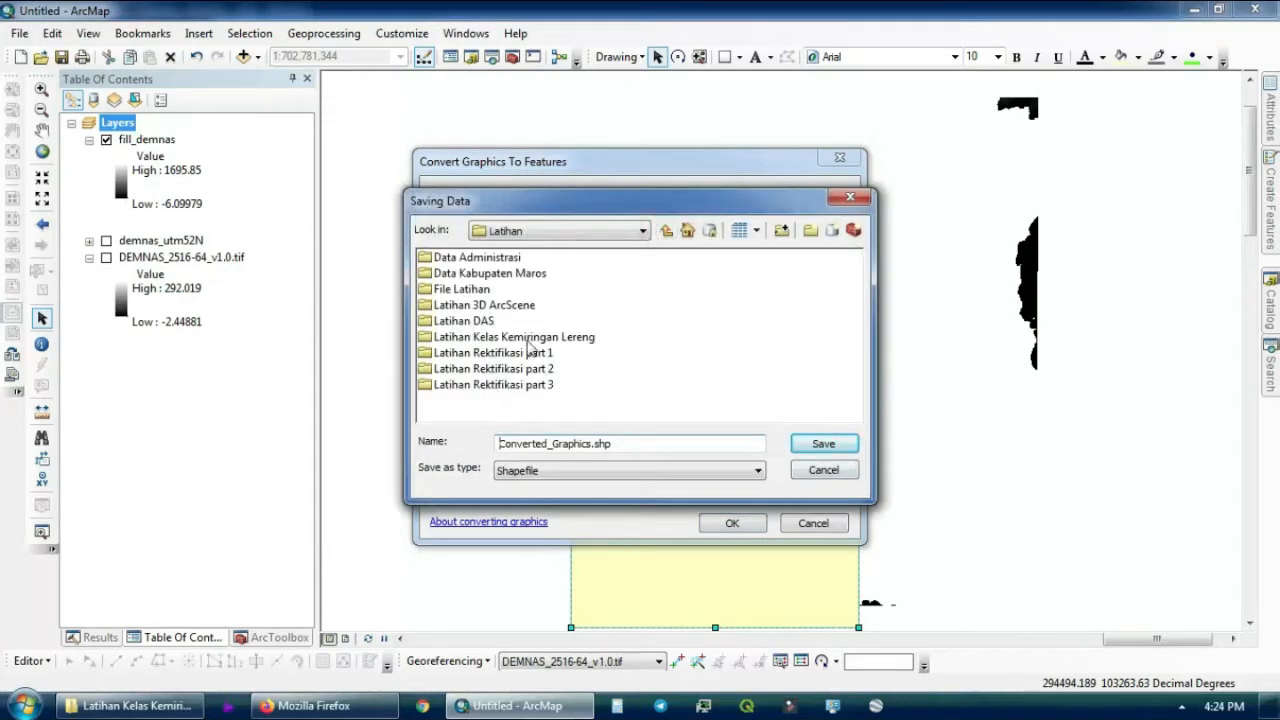
double_click(528, 338)
text(AOI_Ternate)
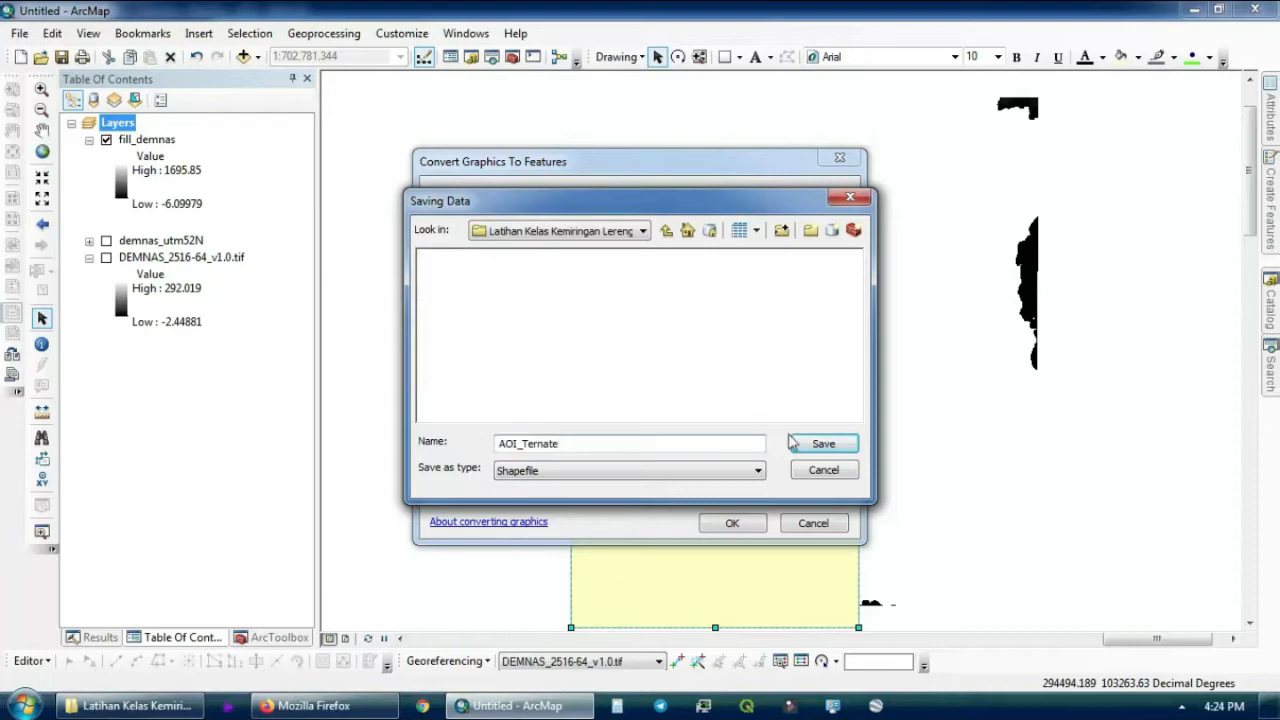
click(818, 445)
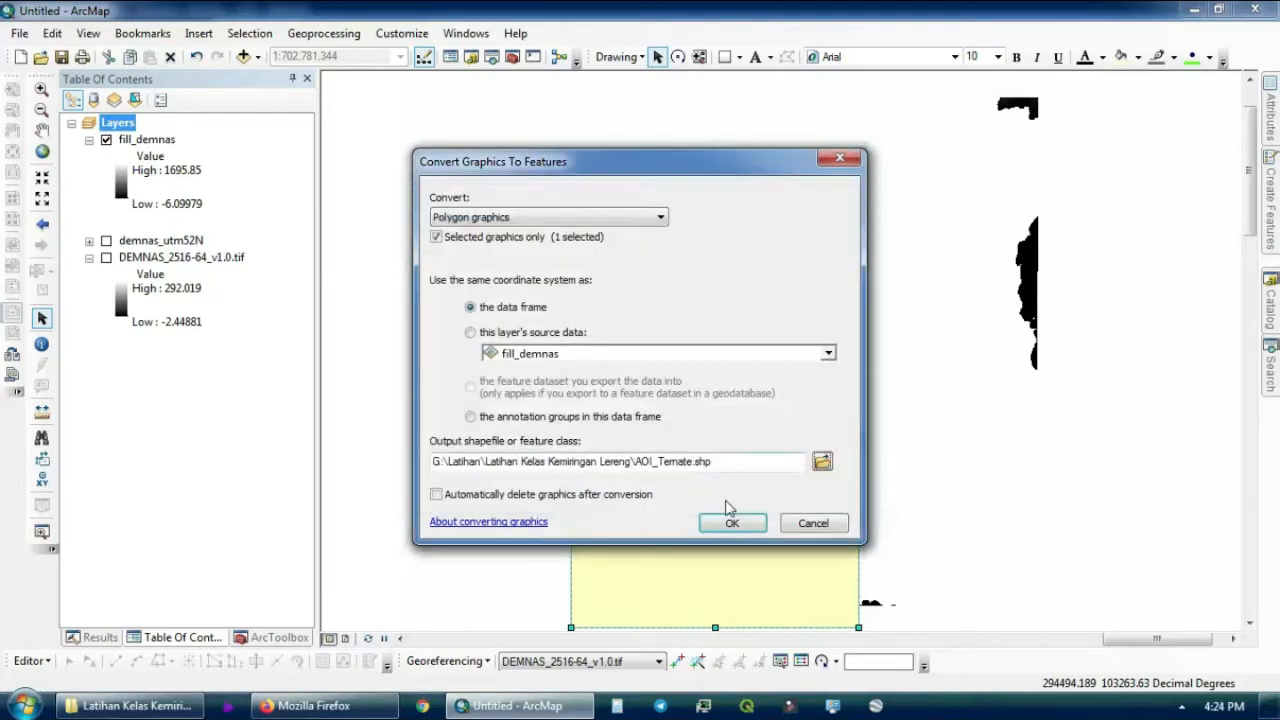
click(731, 522)
click(671, 410)
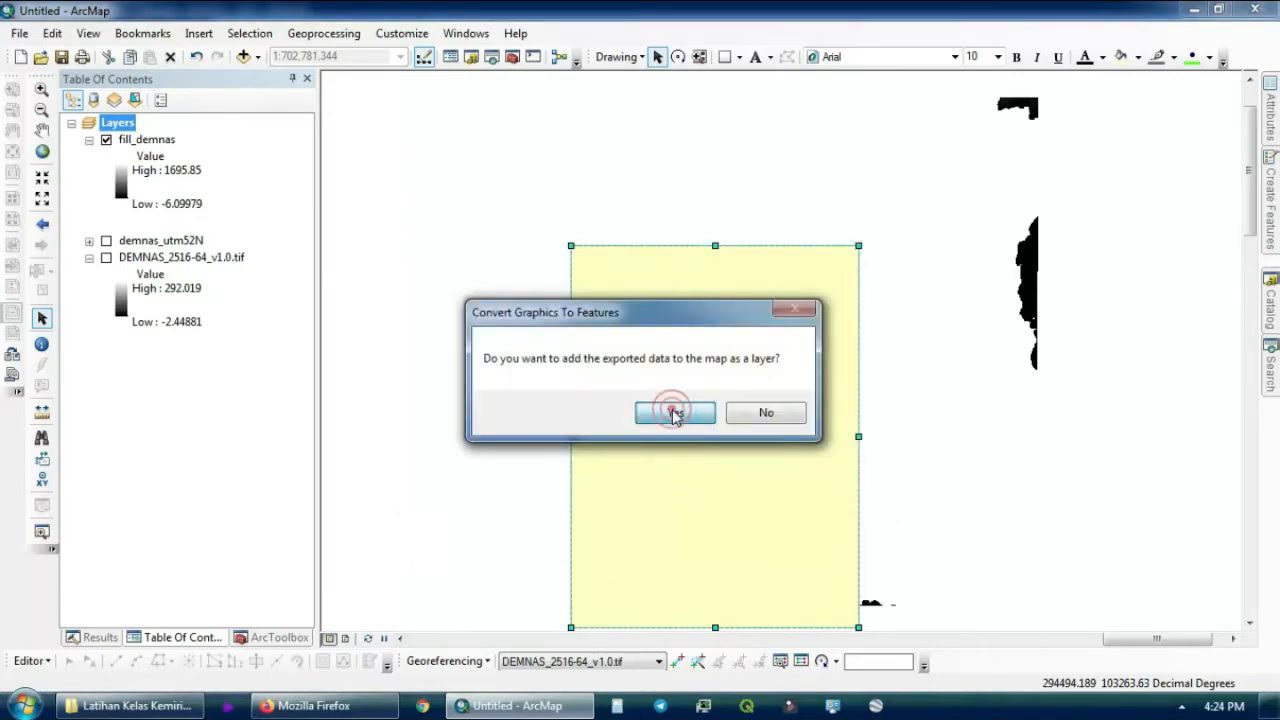
Delete the original rectangle graphic lying over the AOI_Ternate polygon
click(516, 338)
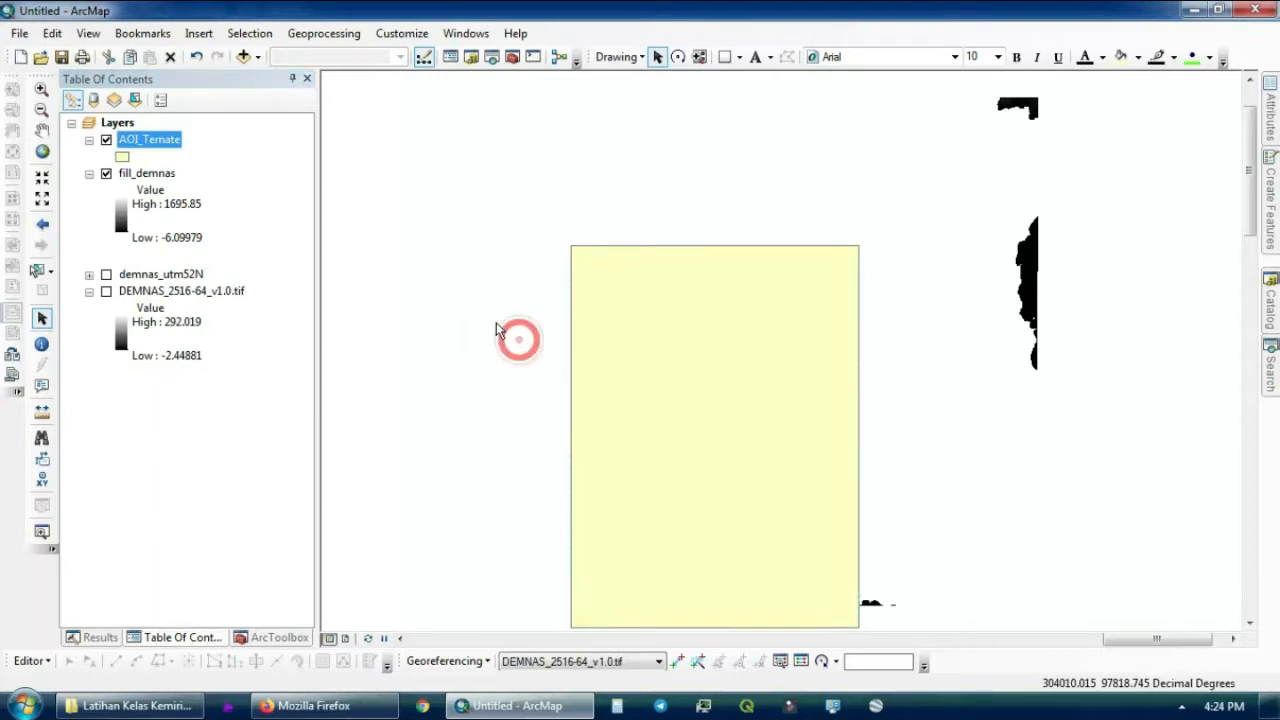
right_click(746, 308)
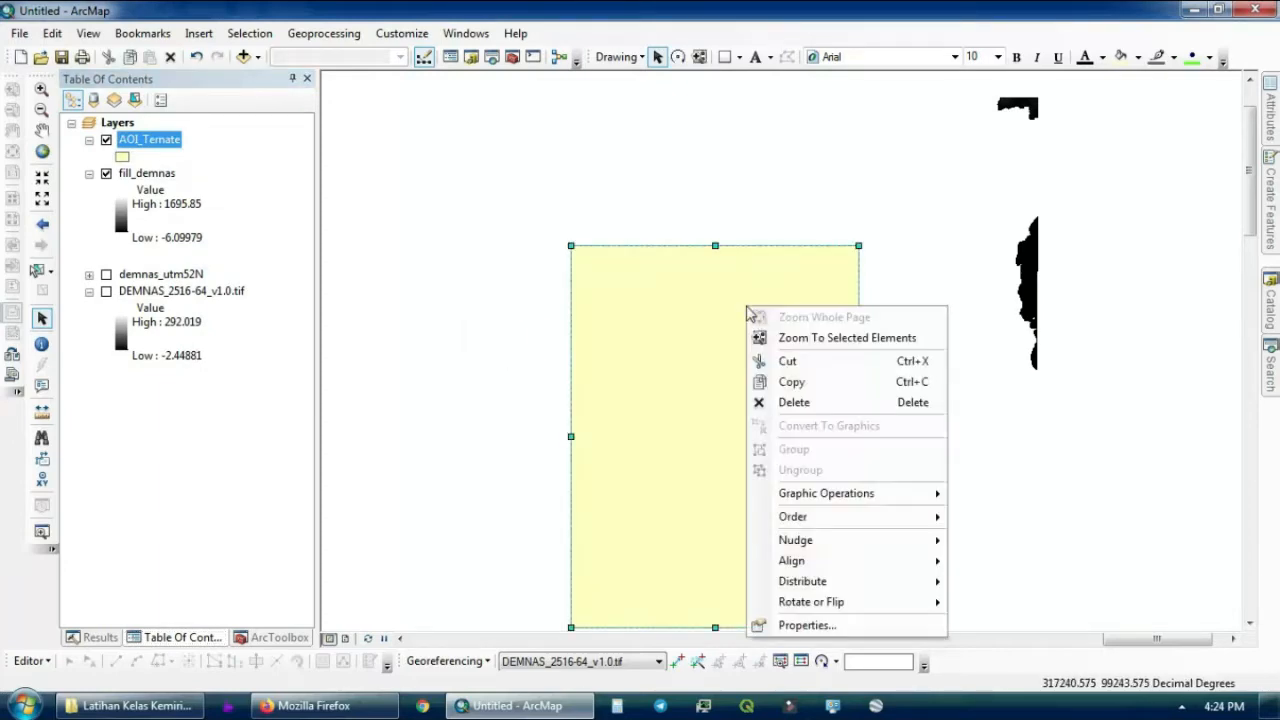
click(815, 402)
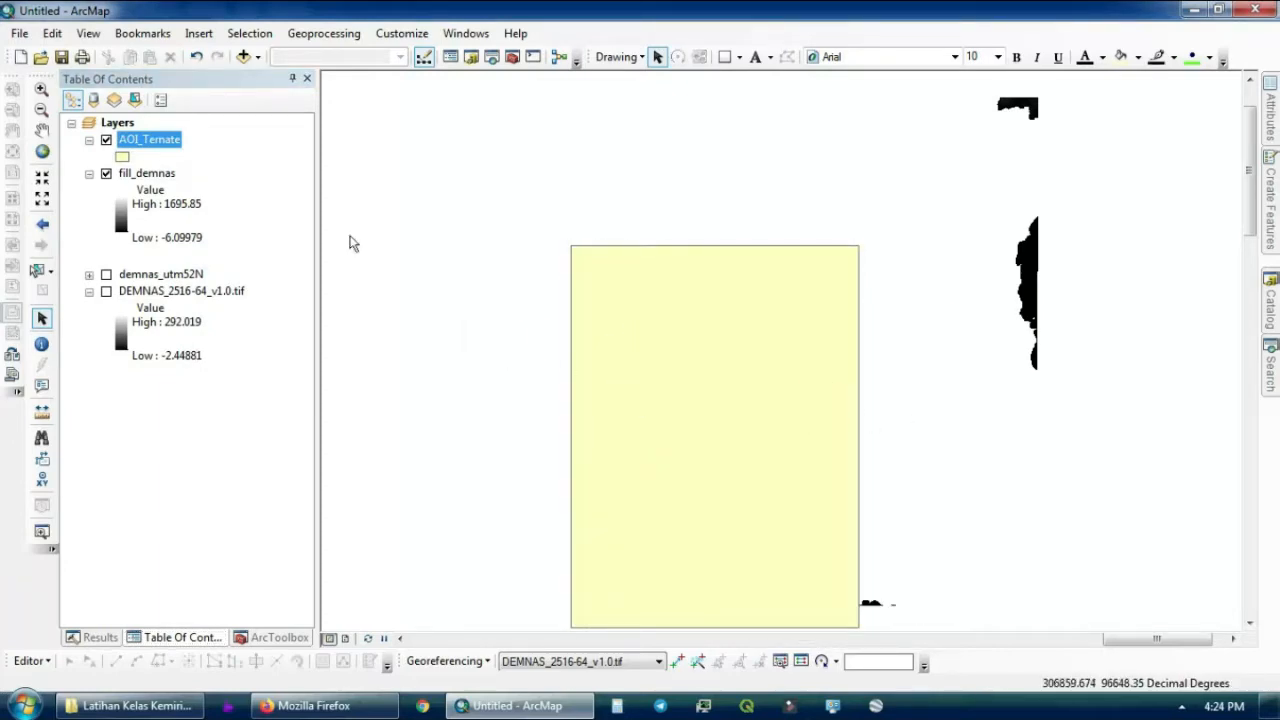
click(212, 237)
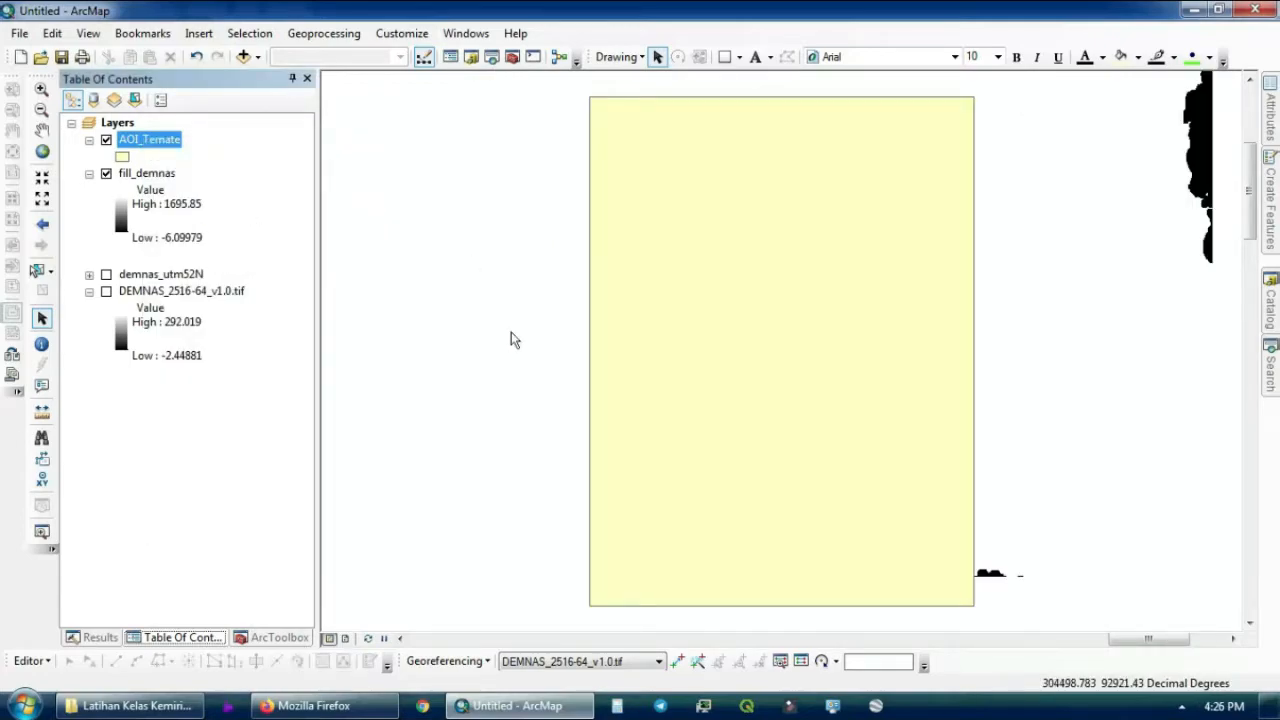
Start Extract by Mask from the Spatial Analyst extraction tools with fill_demnas as input raster and AOI_Ternate as mask
click(294, 640)
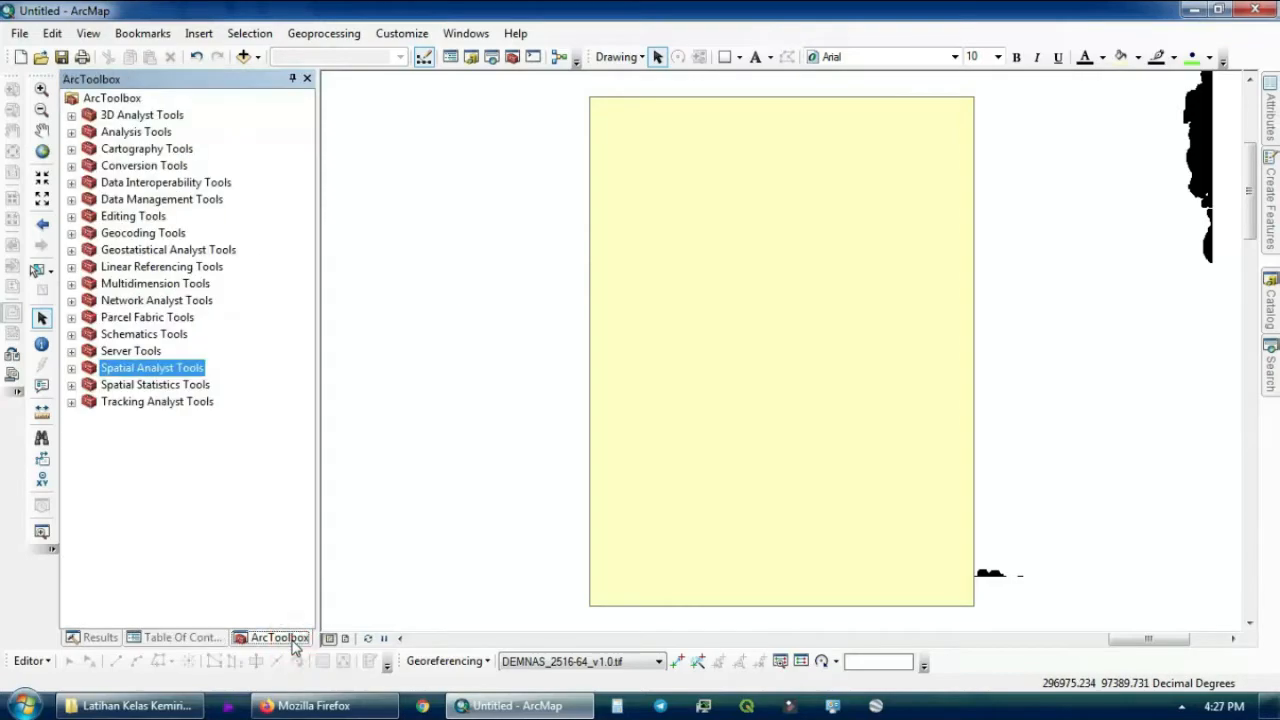
click(72, 368)
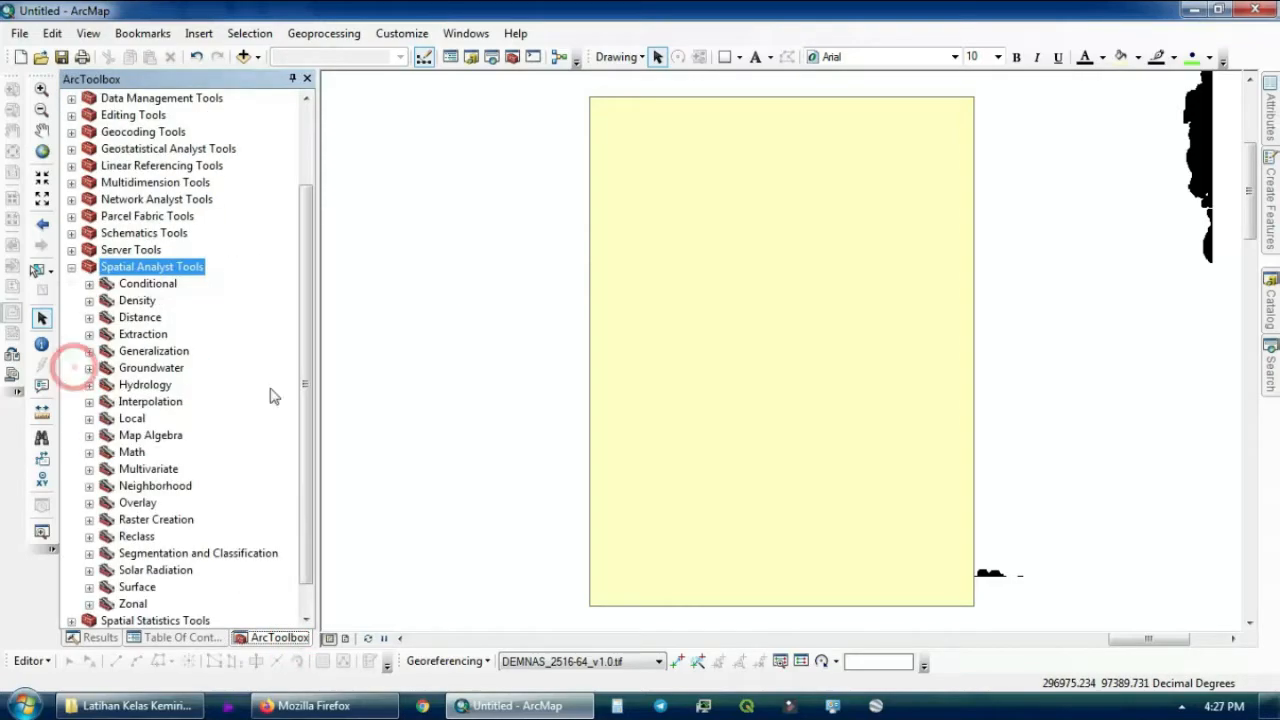
click(89, 350)
click(89, 350)
click(89, 334)
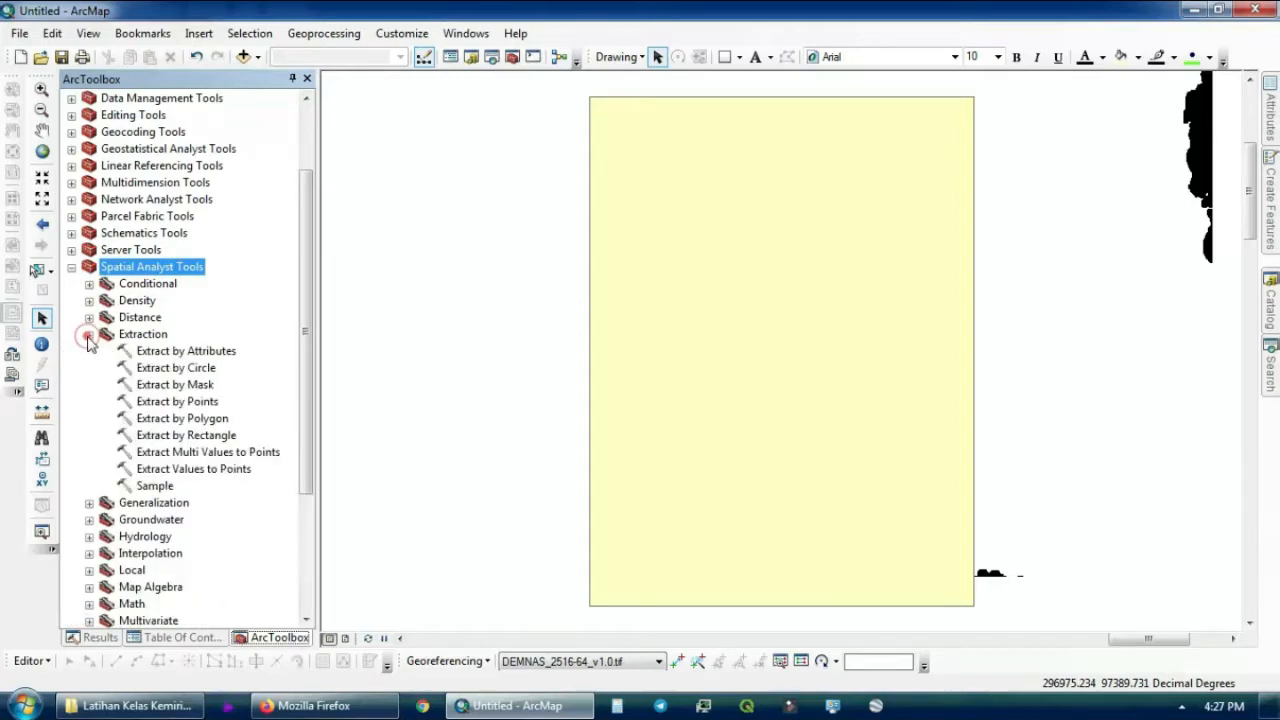
double_click(195, 385)
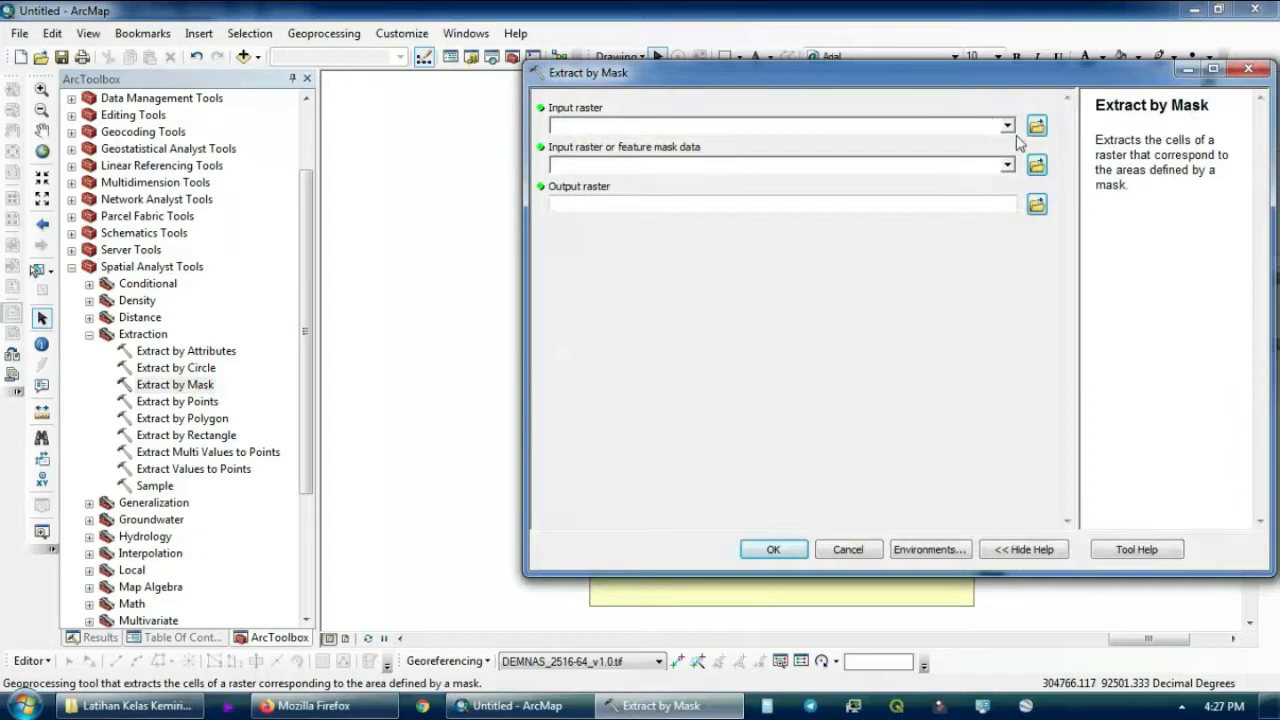
click(1007, 125)
click(617, 147)
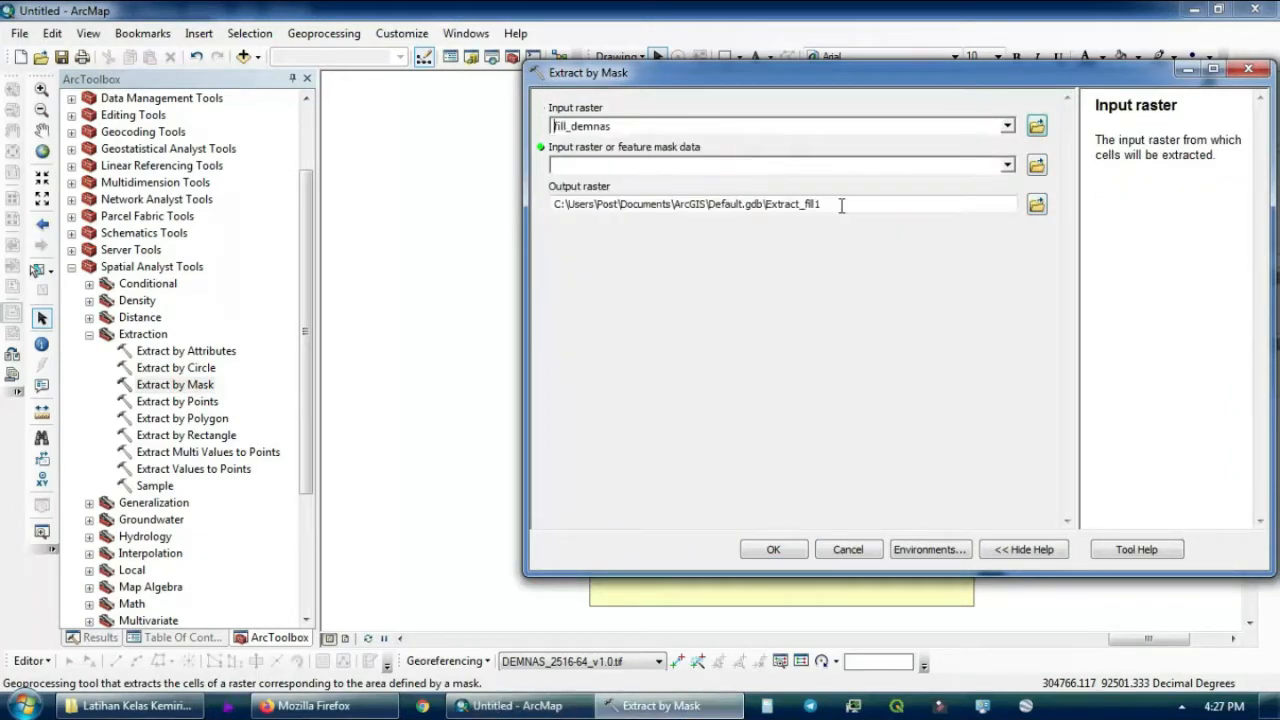
click(1008, 166)
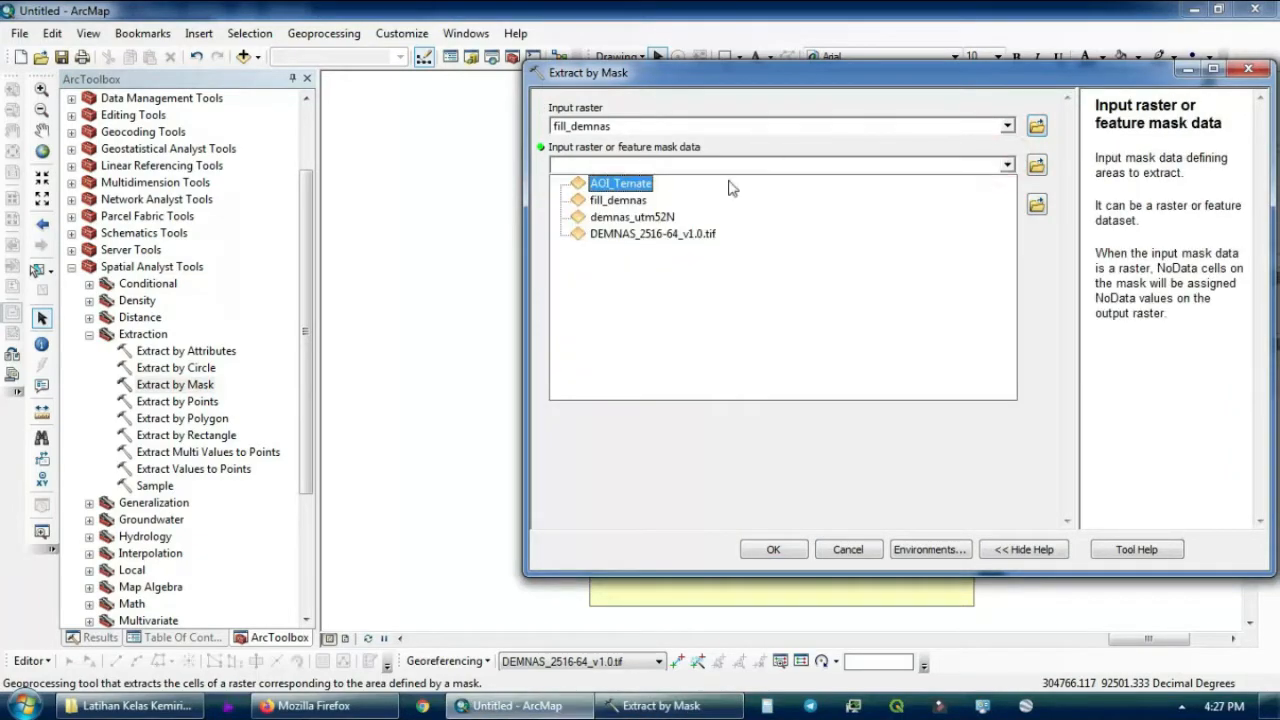
click(628, 186)
Run the extraction with AOI_DEMNAS in the Latihan Kelas Kemiringan Lereng folder as output raster, and hide the fill_demnas and AOI_Ternate layers
click(1037, 204)
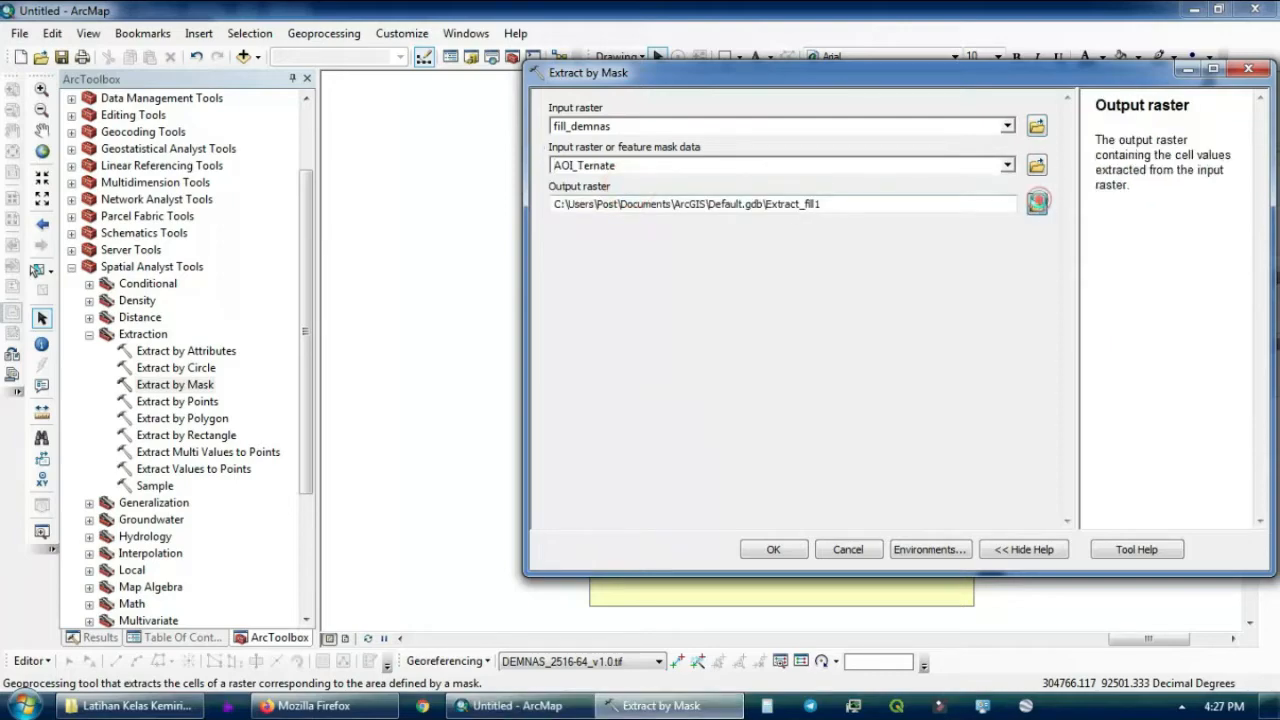
text(AOI_DEMNAS)
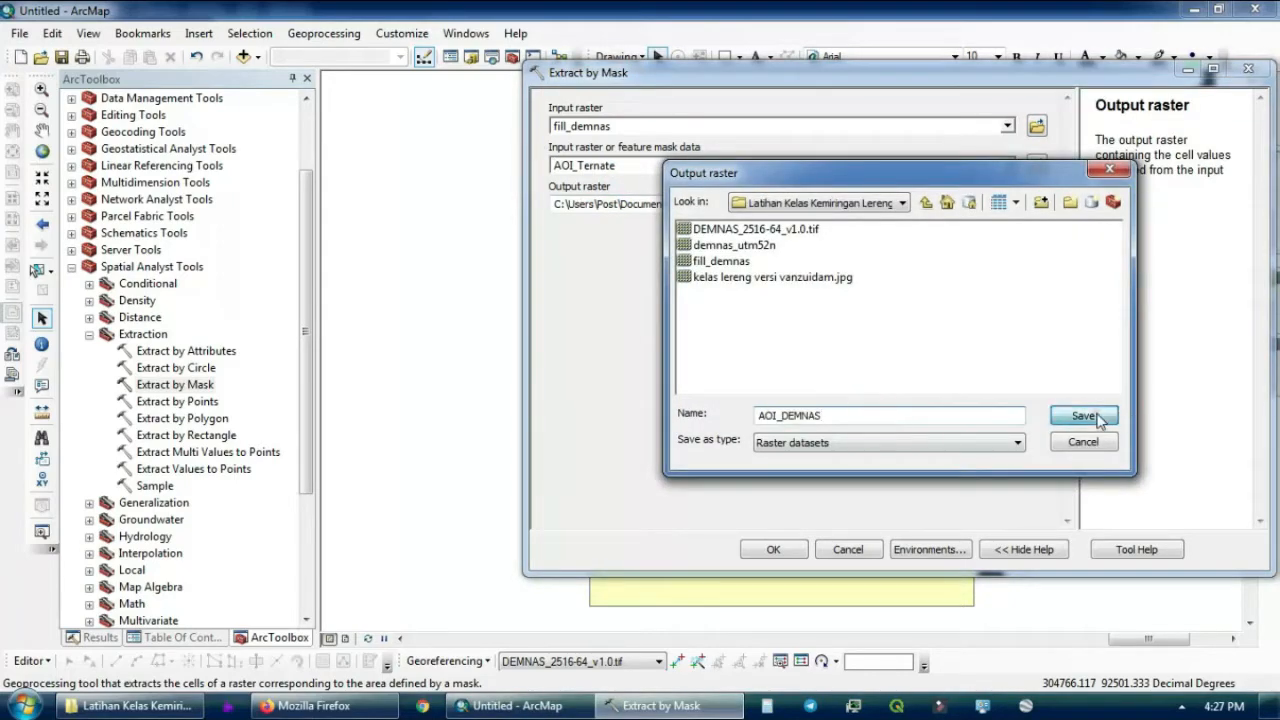
click(1097, 414)
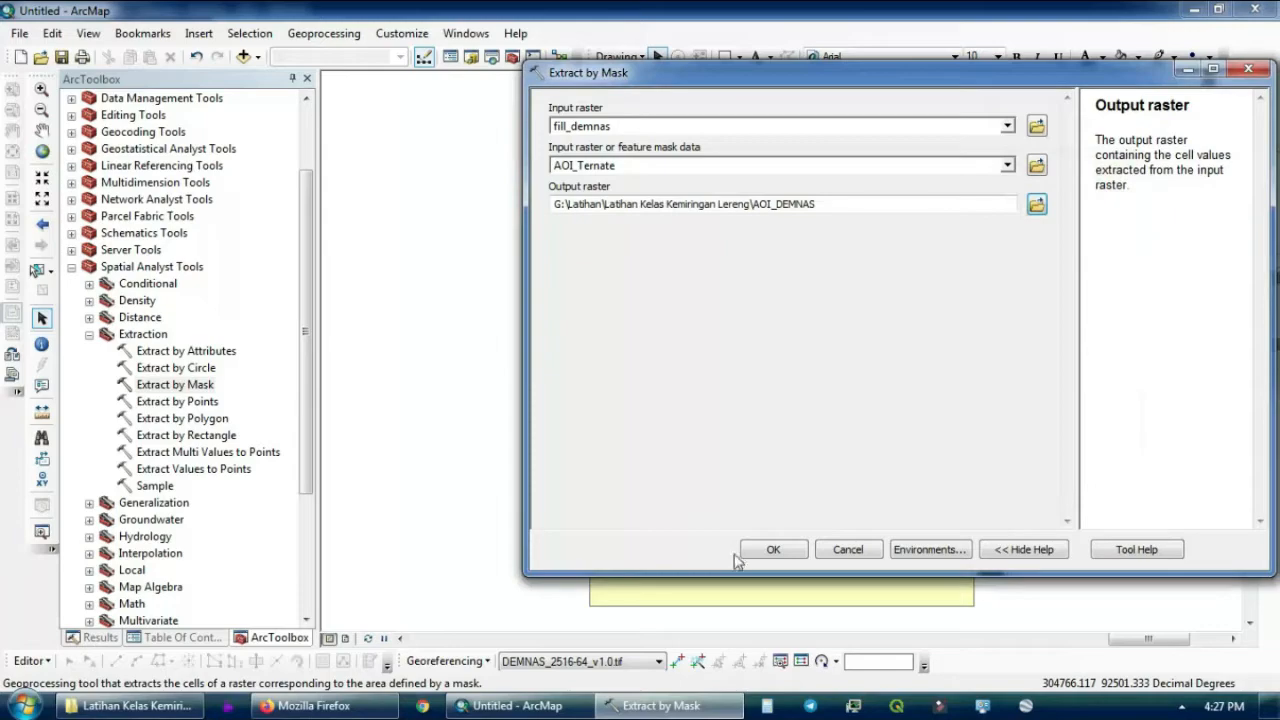
click(773, 551)
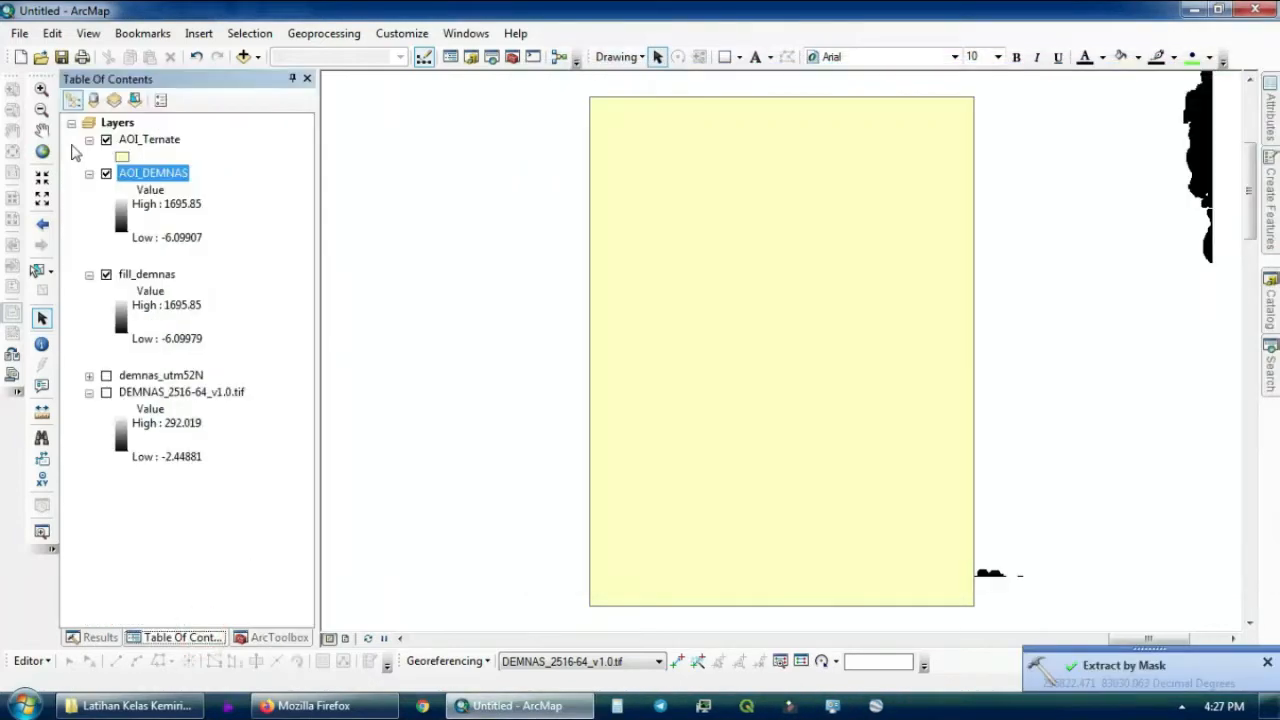
click(106, 274)
click(106, 139)
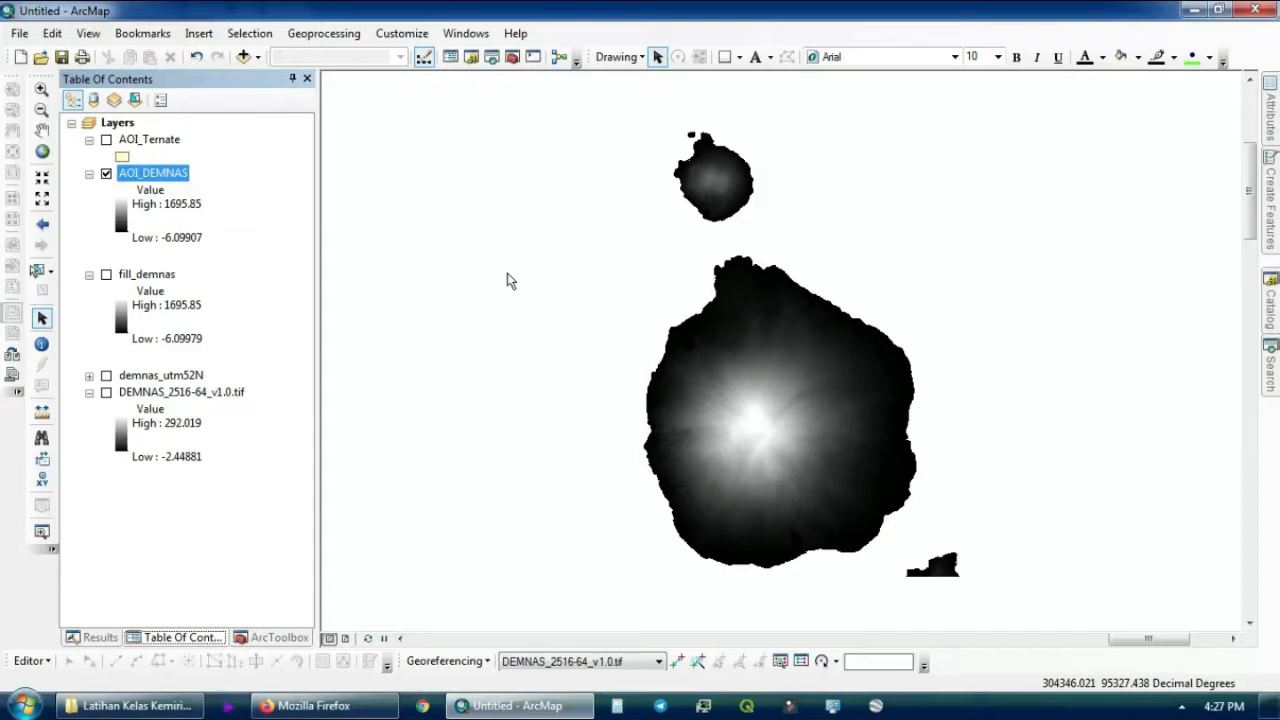
Start the Slope tool from the 3D Analyst raster surface tools with AOI_DEMNAS as the input raster
click(280, 637)
click(89, 334)
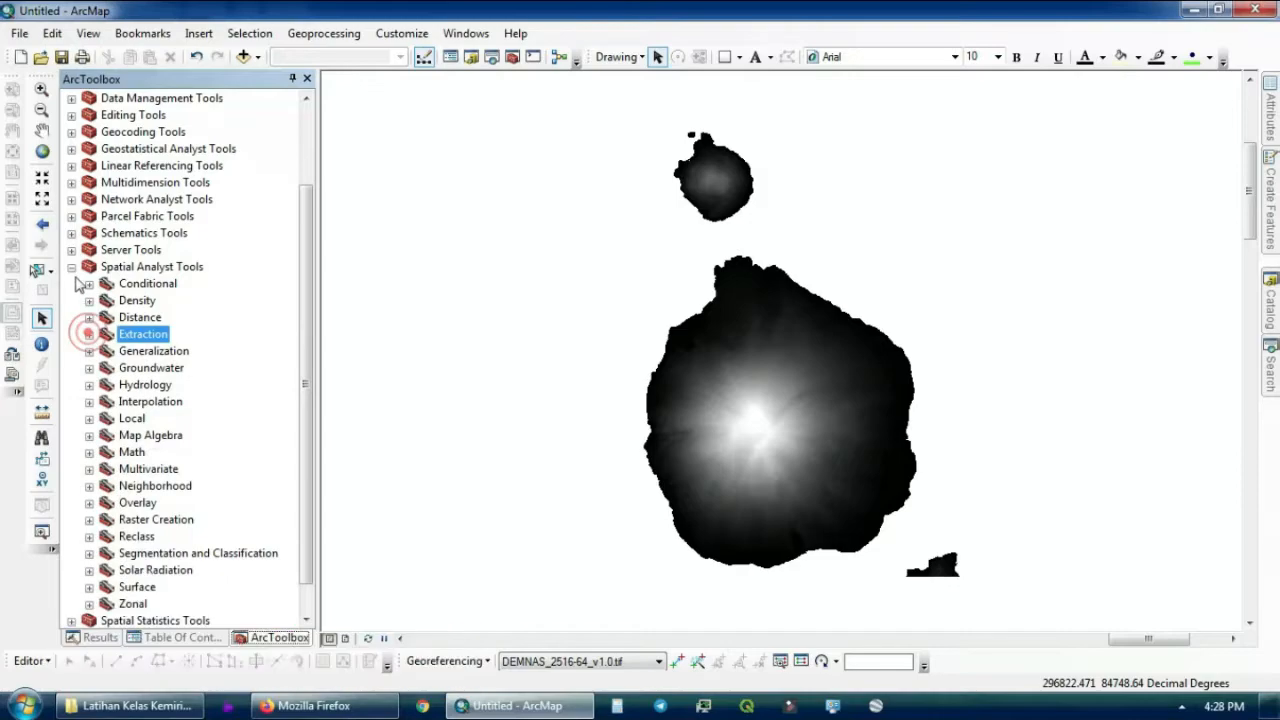
click(71, 266)
click(71, 115)
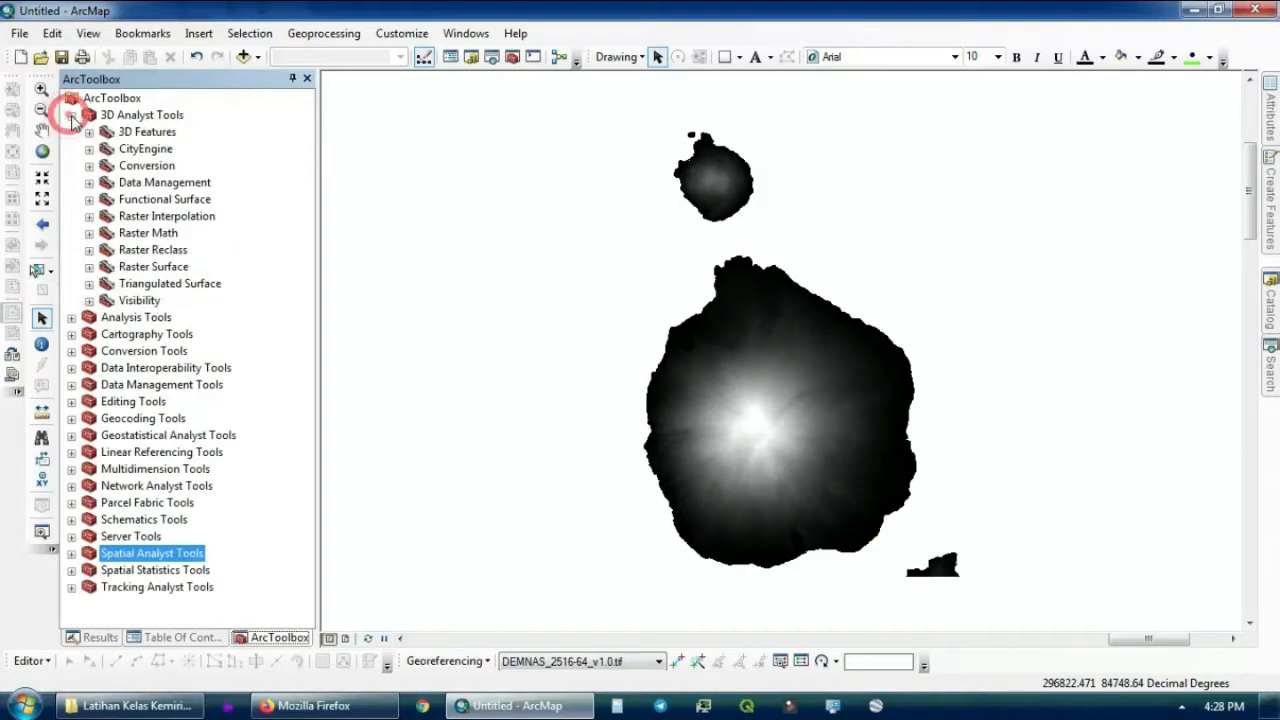
click(89, 267)
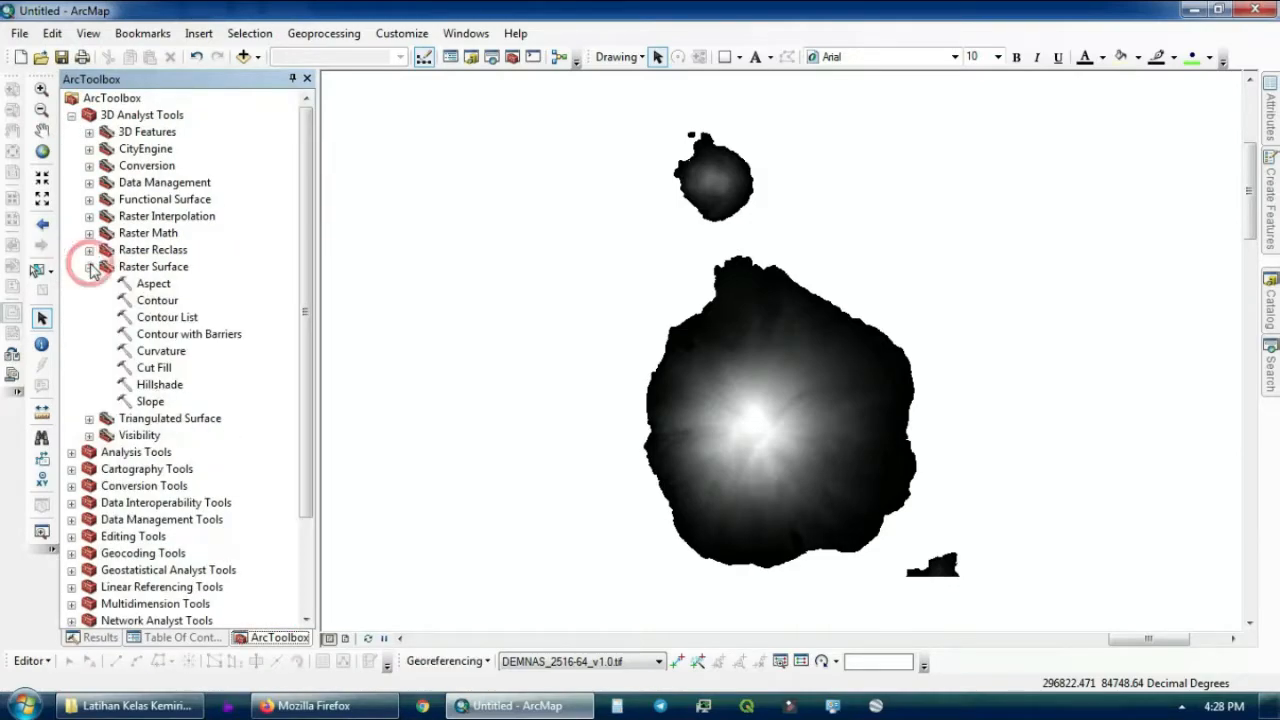
double_click(150, 401)
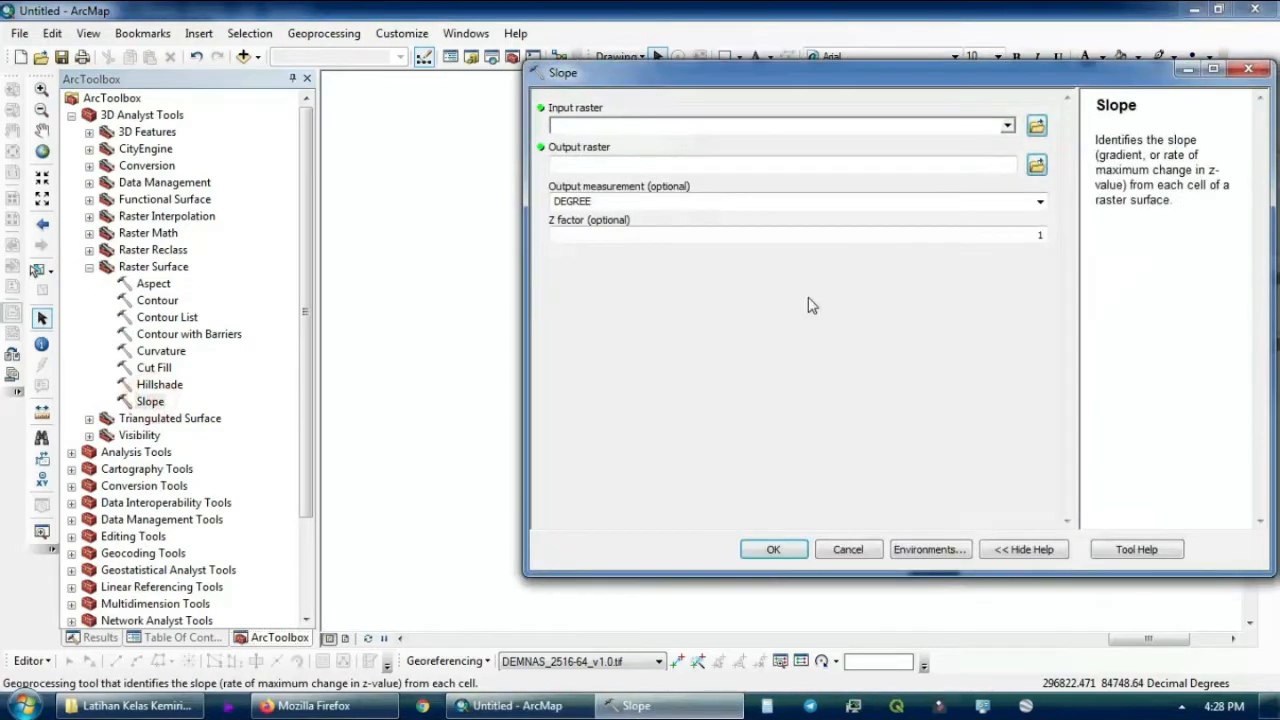
click(1008, 127)
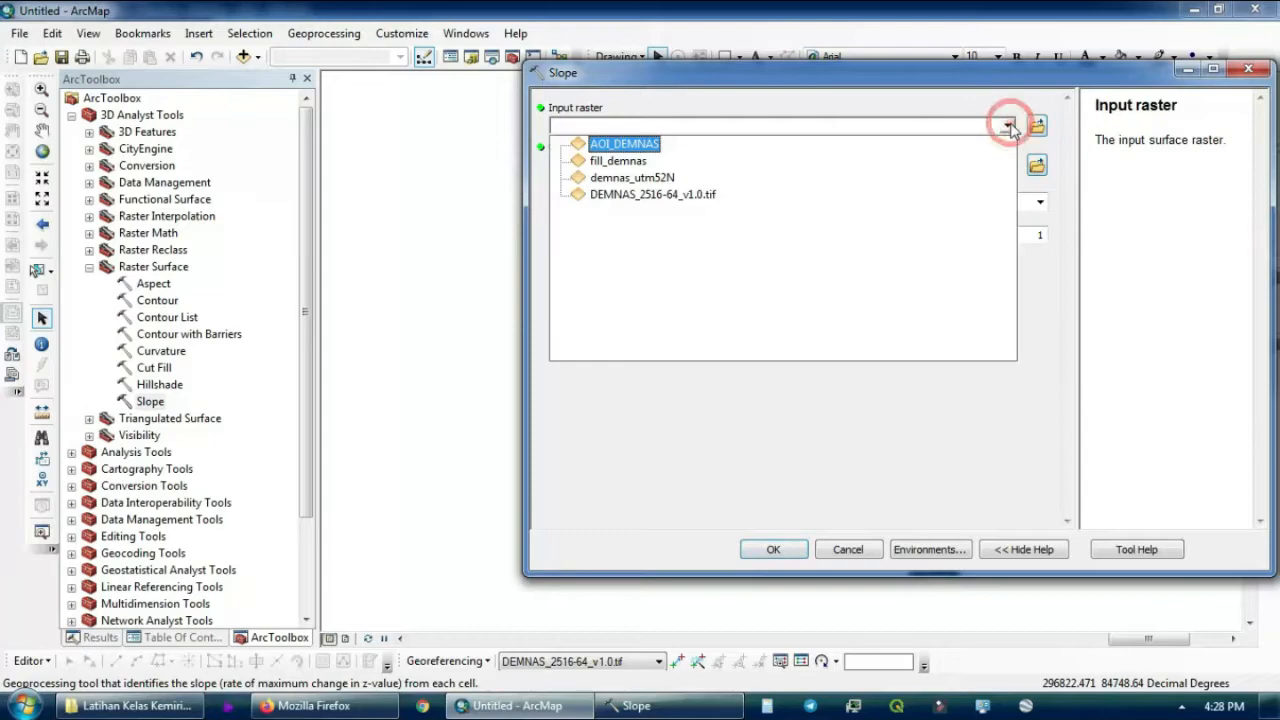
click(645, 144)
Set the output raster to AOI_SLOPE in the Latihan Kelas Kemiringan Lereng folder and run Slope with PERCENT_RISE as output measurement
click(1036, 168)
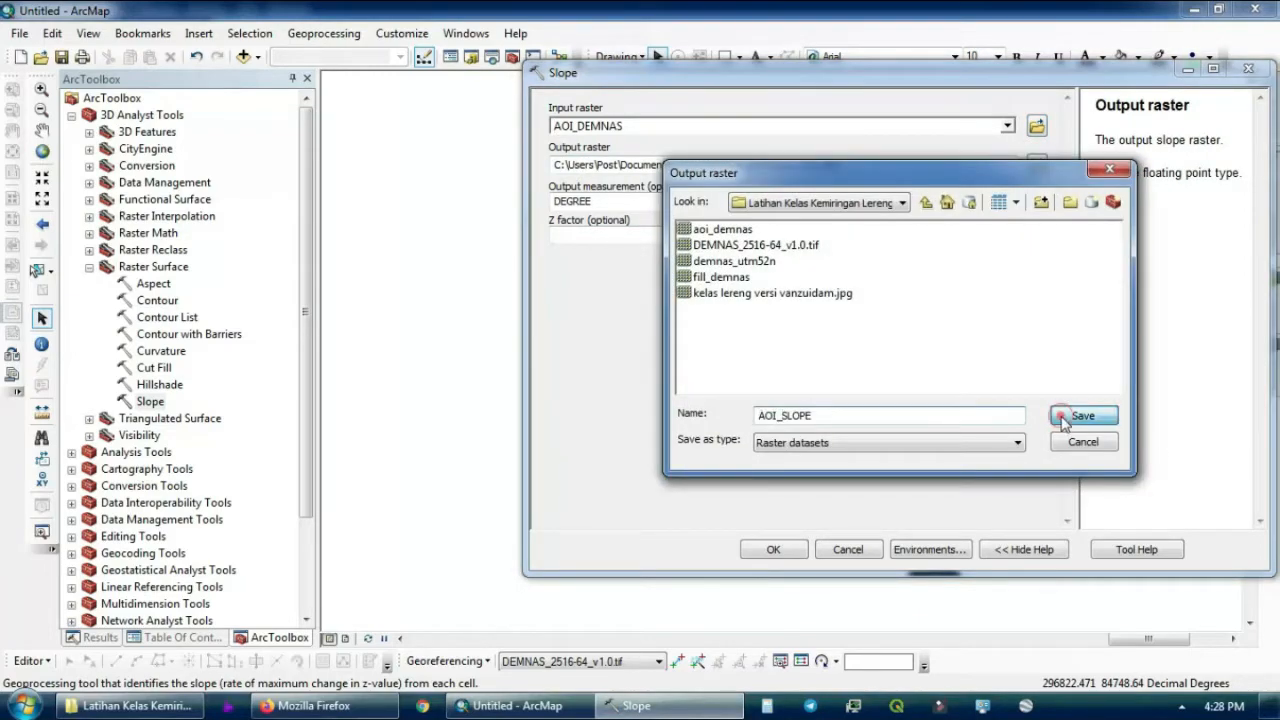
click(1067, 423)
click(1039, 202)
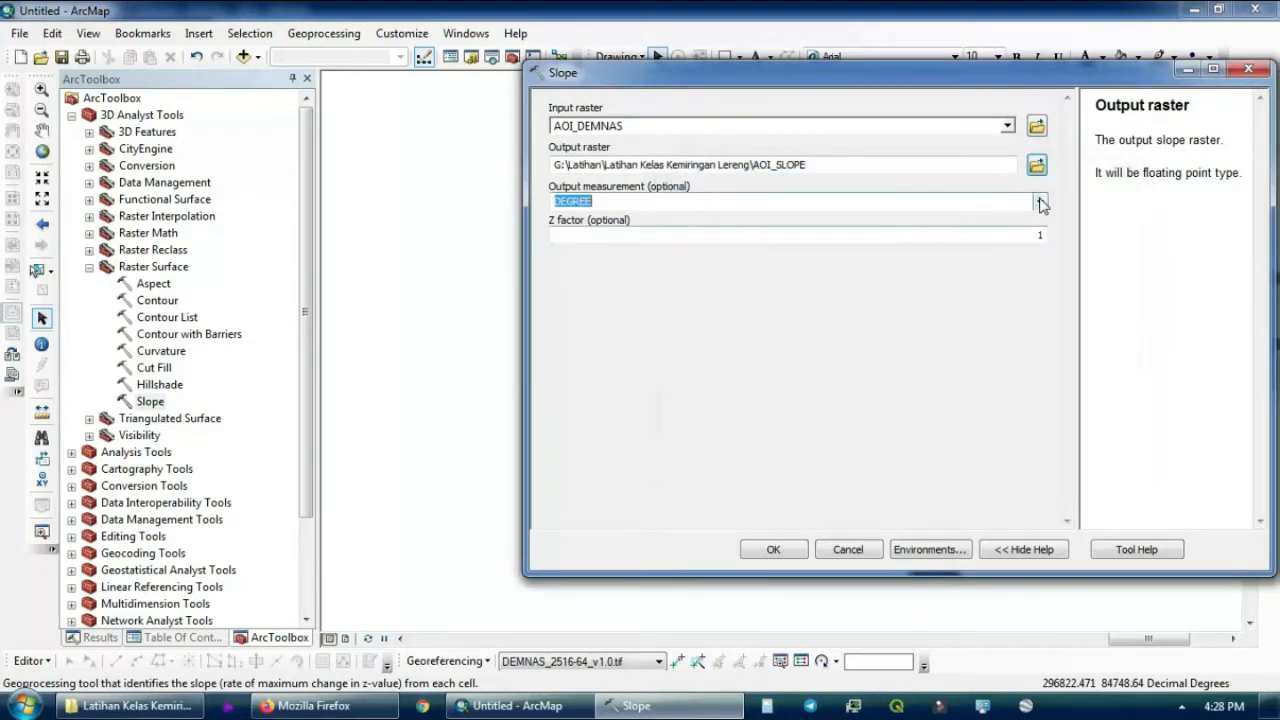
click(960, 232)
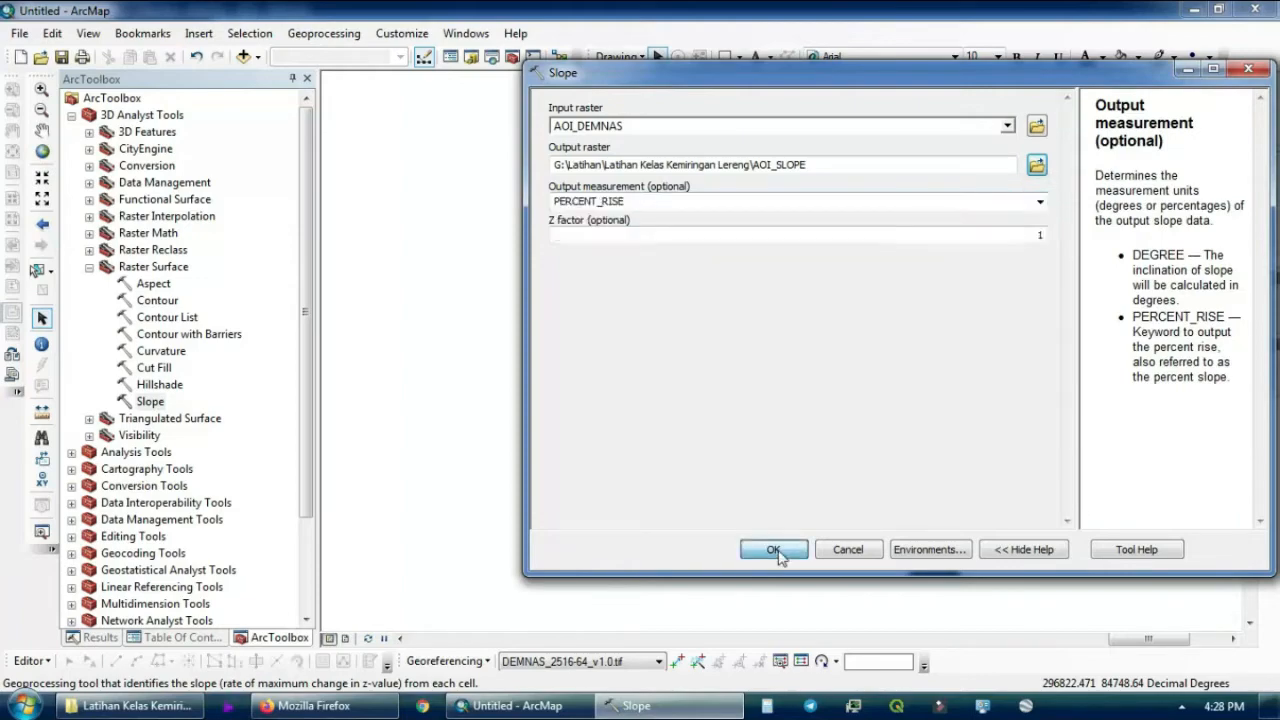
click(774, 551)
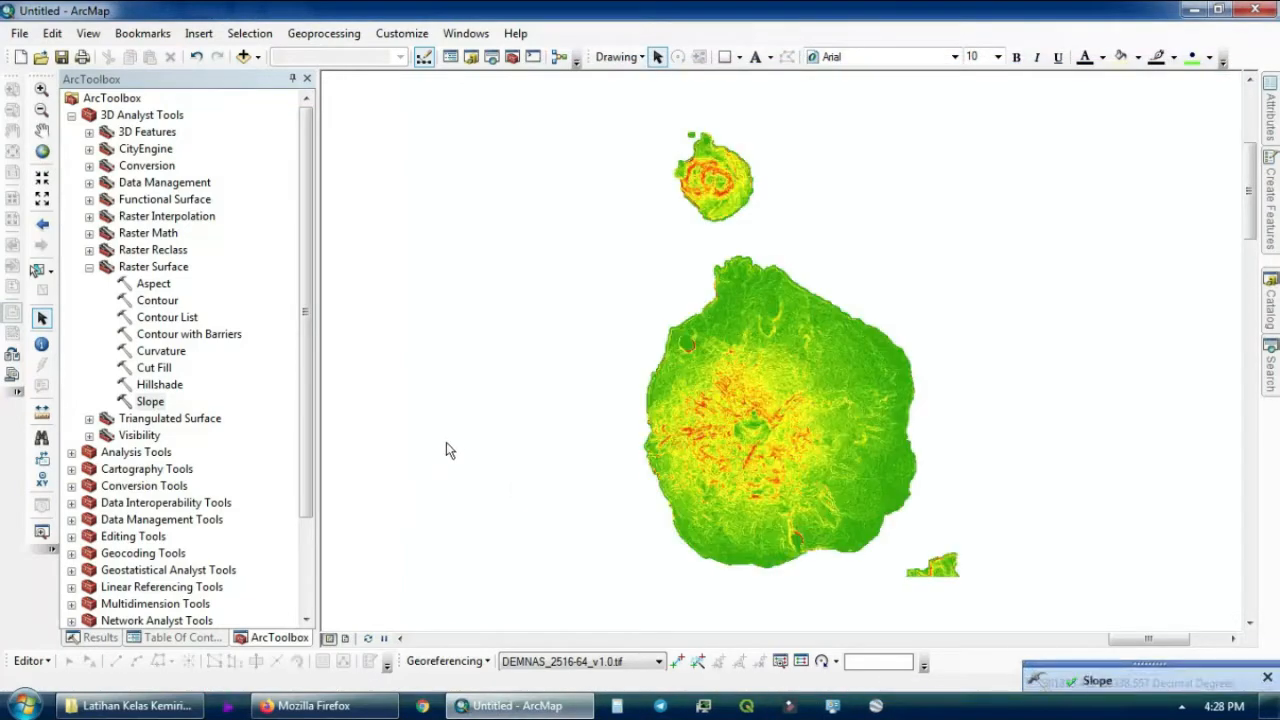
Set the AOI_SLOPE layer's symbology classification to 7 classes, matching the van Zuidam slope class table
click(184, 638)
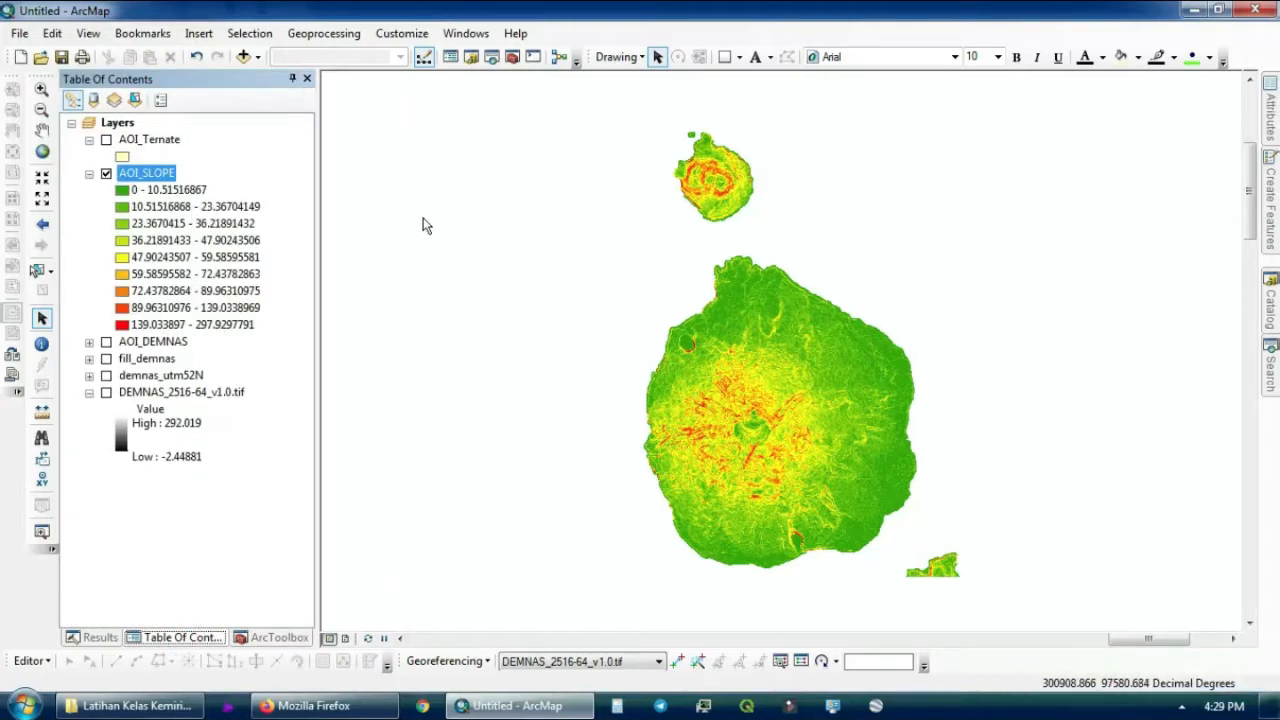
double_click(148, 173)
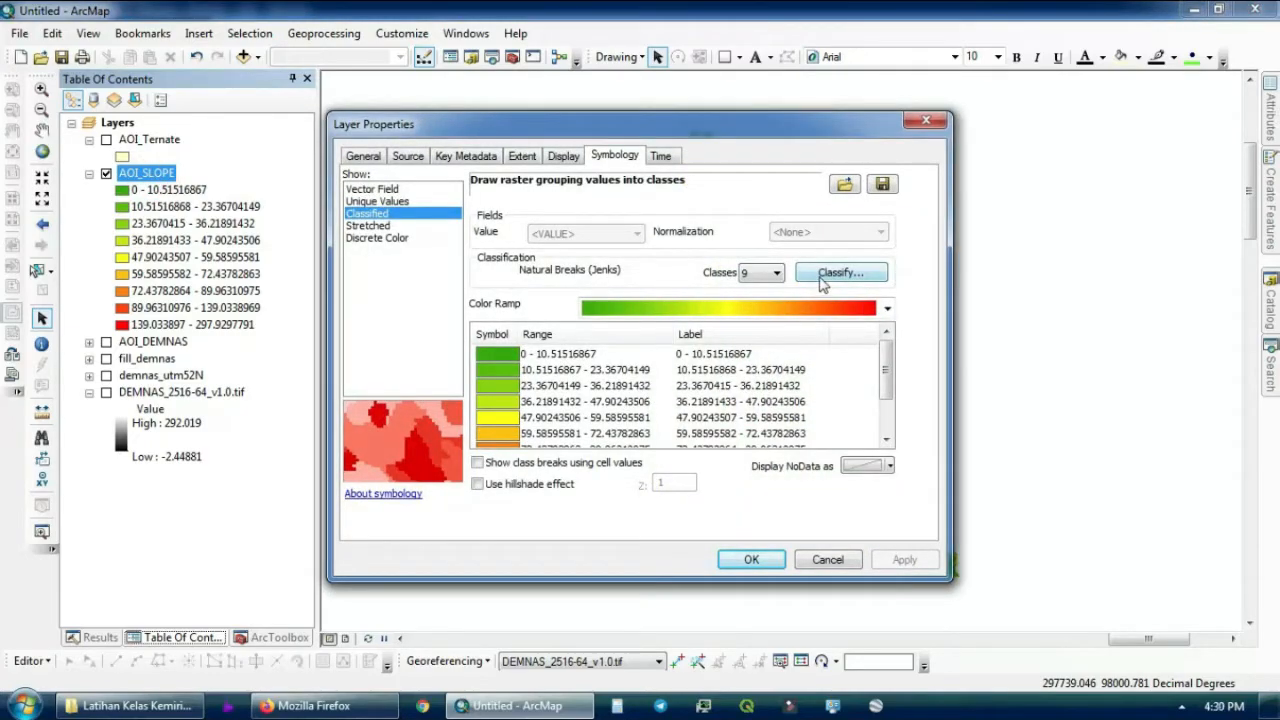
click(838, 273)
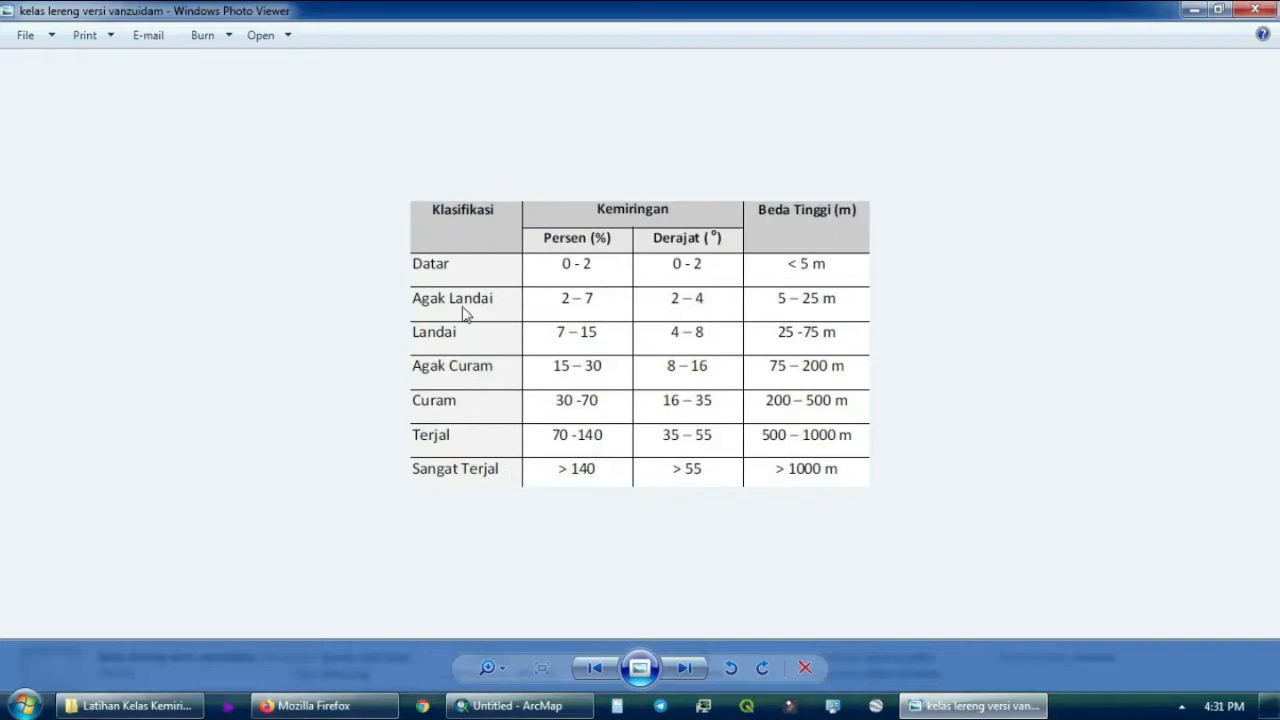
click(516, 705)
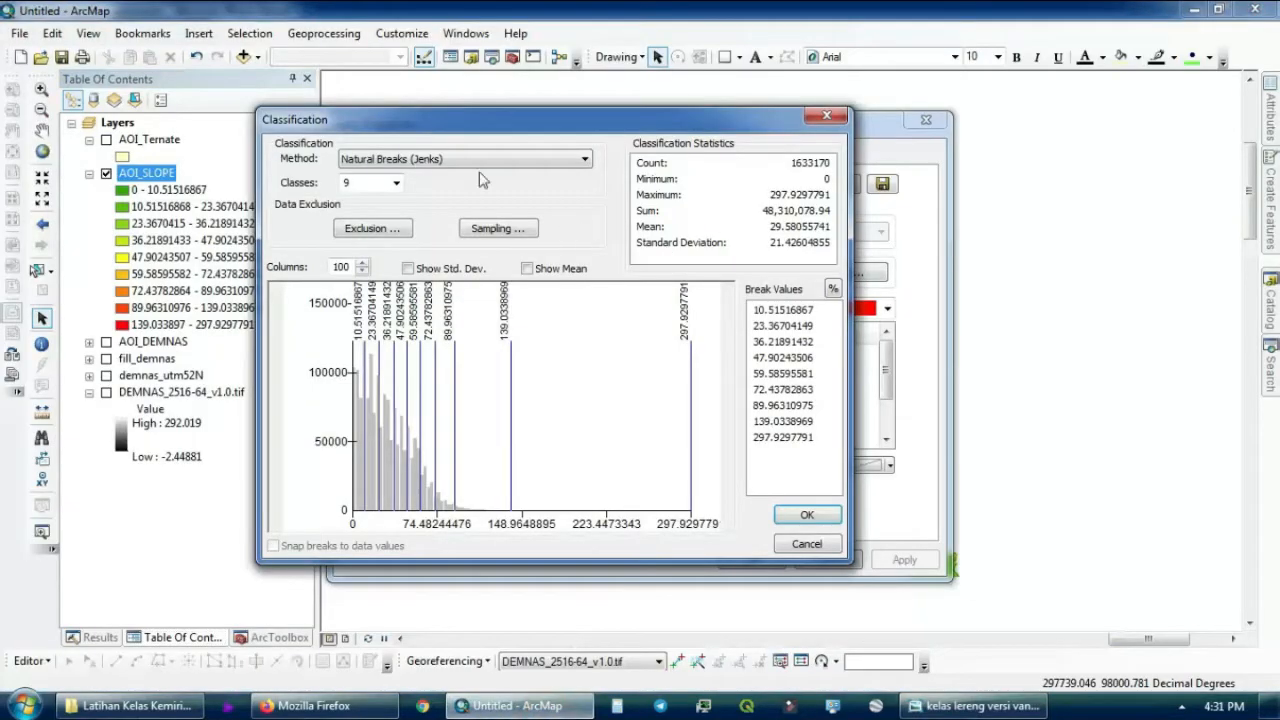
click(396, 182)
click(367, 250)
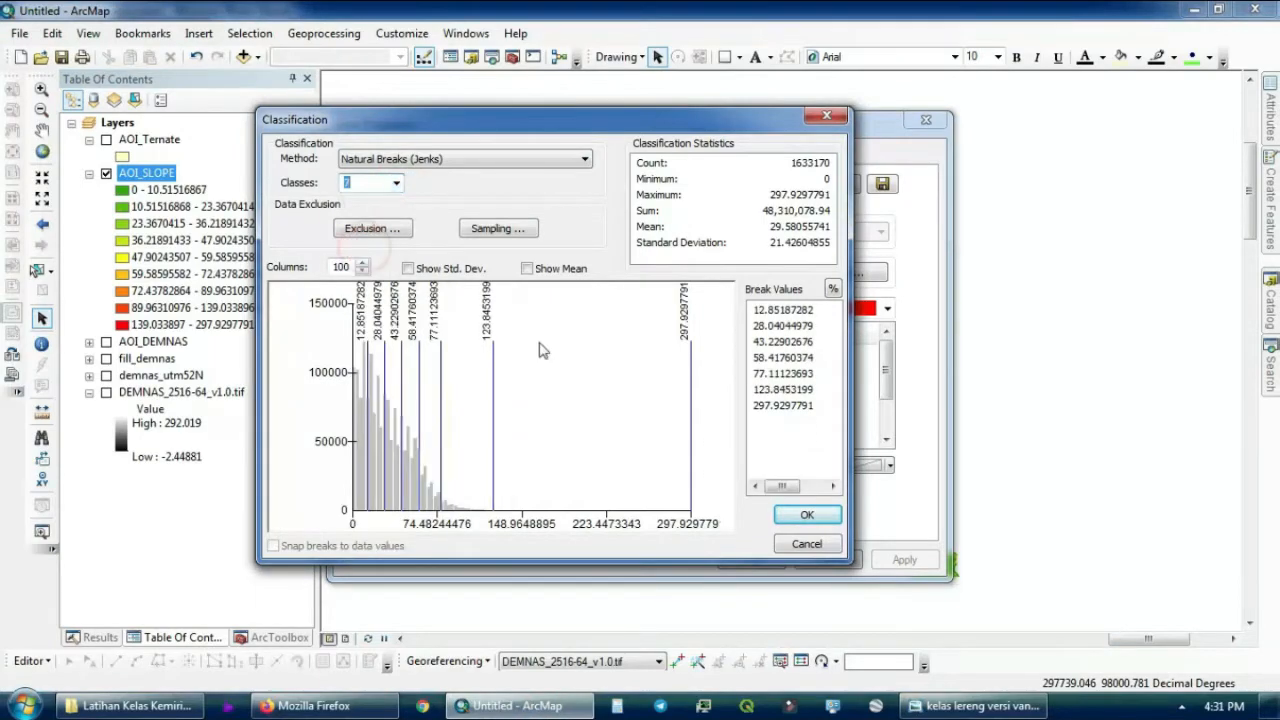
Set the first three AOI_SLOPE class break values to 2, 7 and 15, following the percent column of the van Zuidam table
key(alt+Tab)
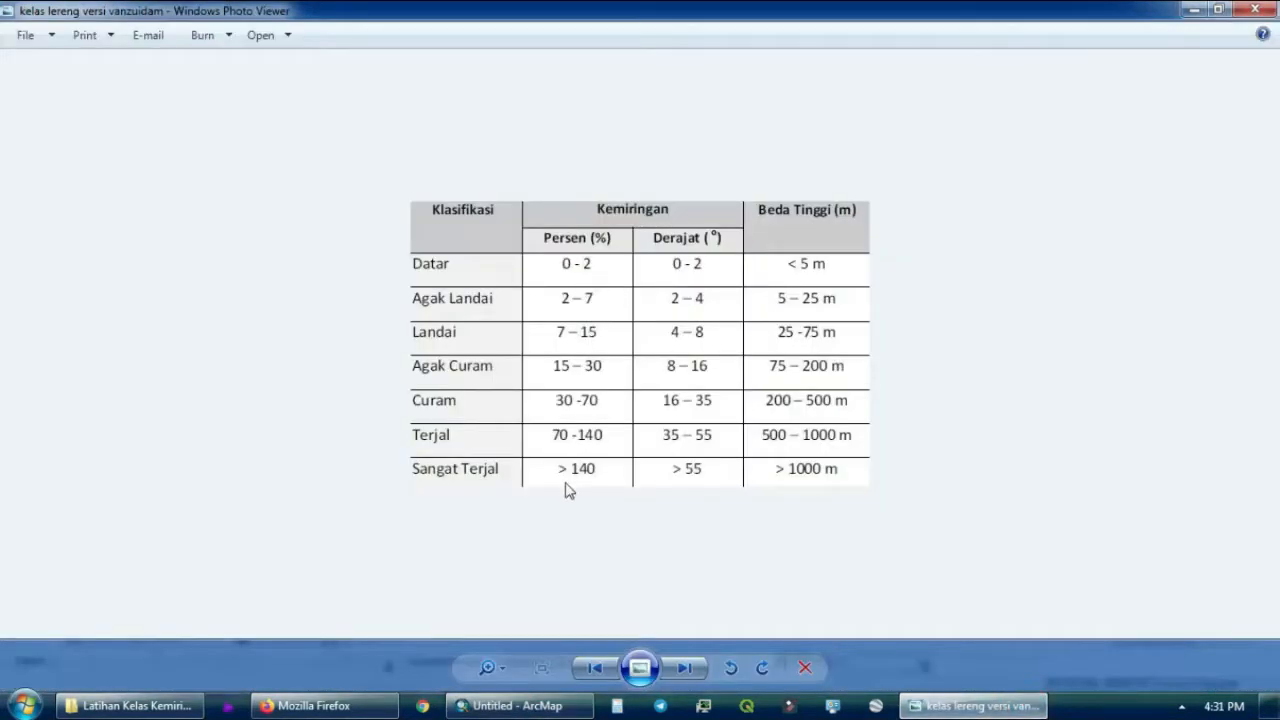
key(alt+Tab)
click(803, 312)
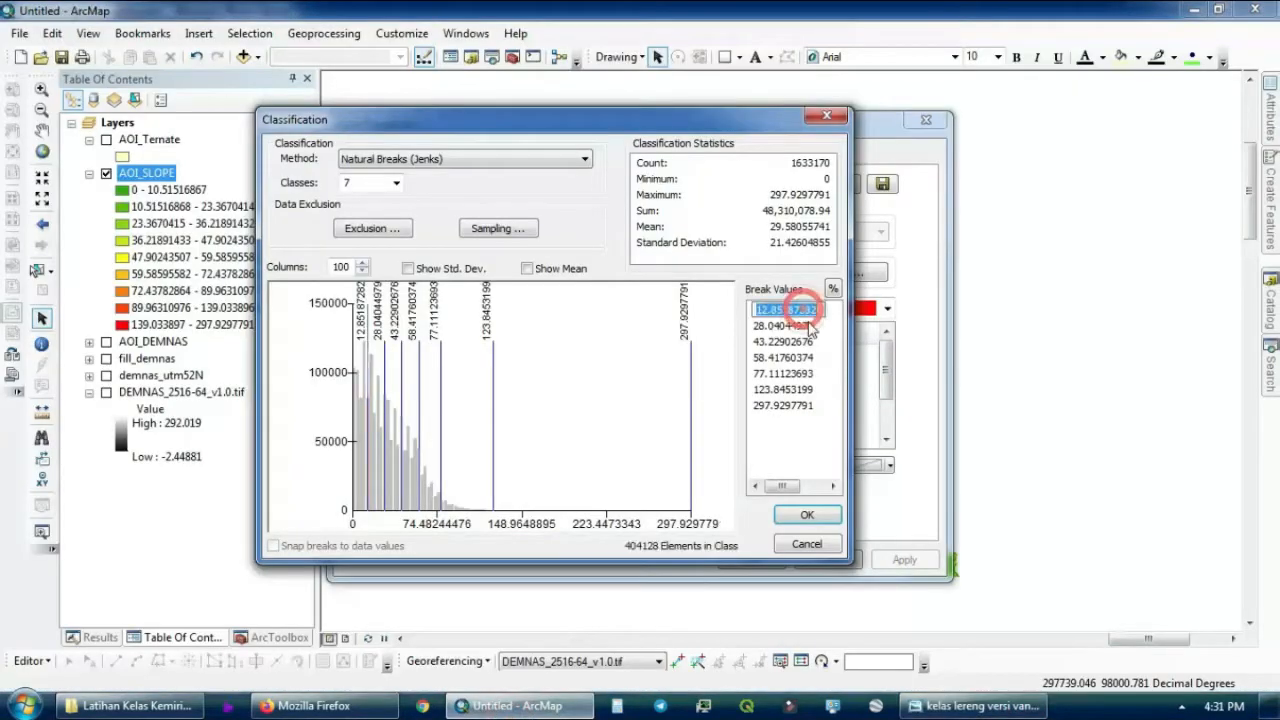
text(2)
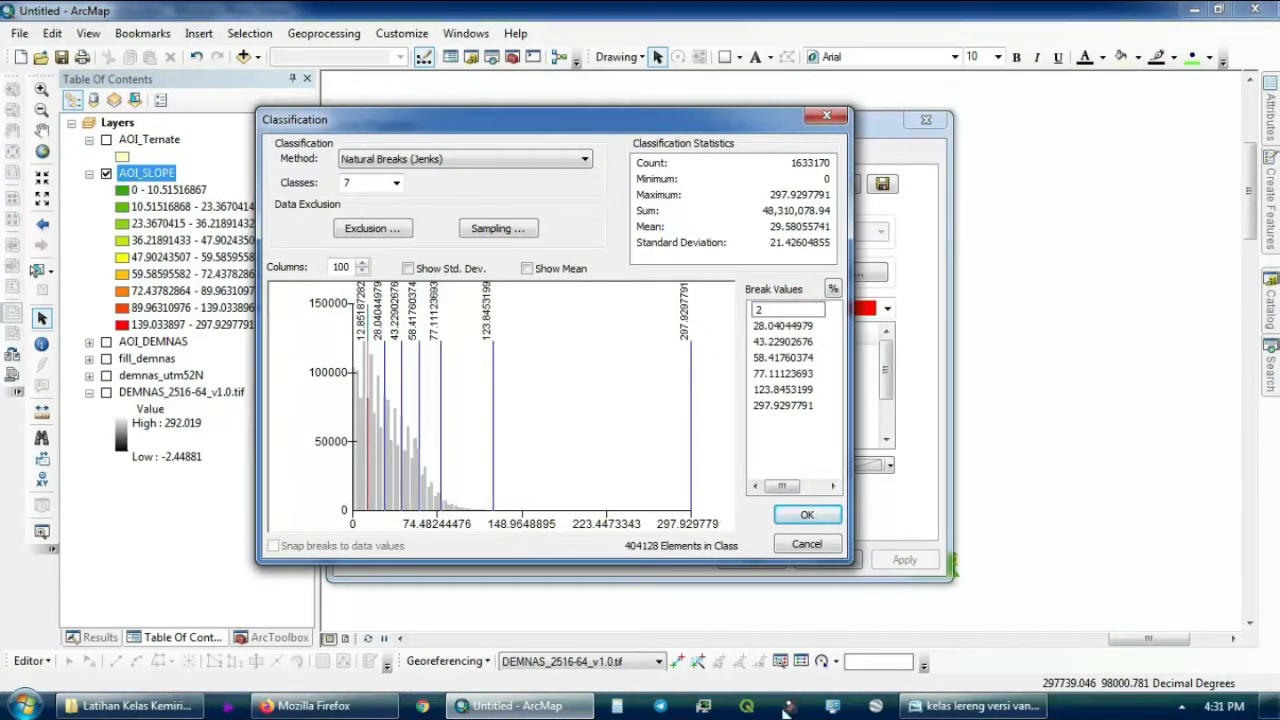
click(933, 706)
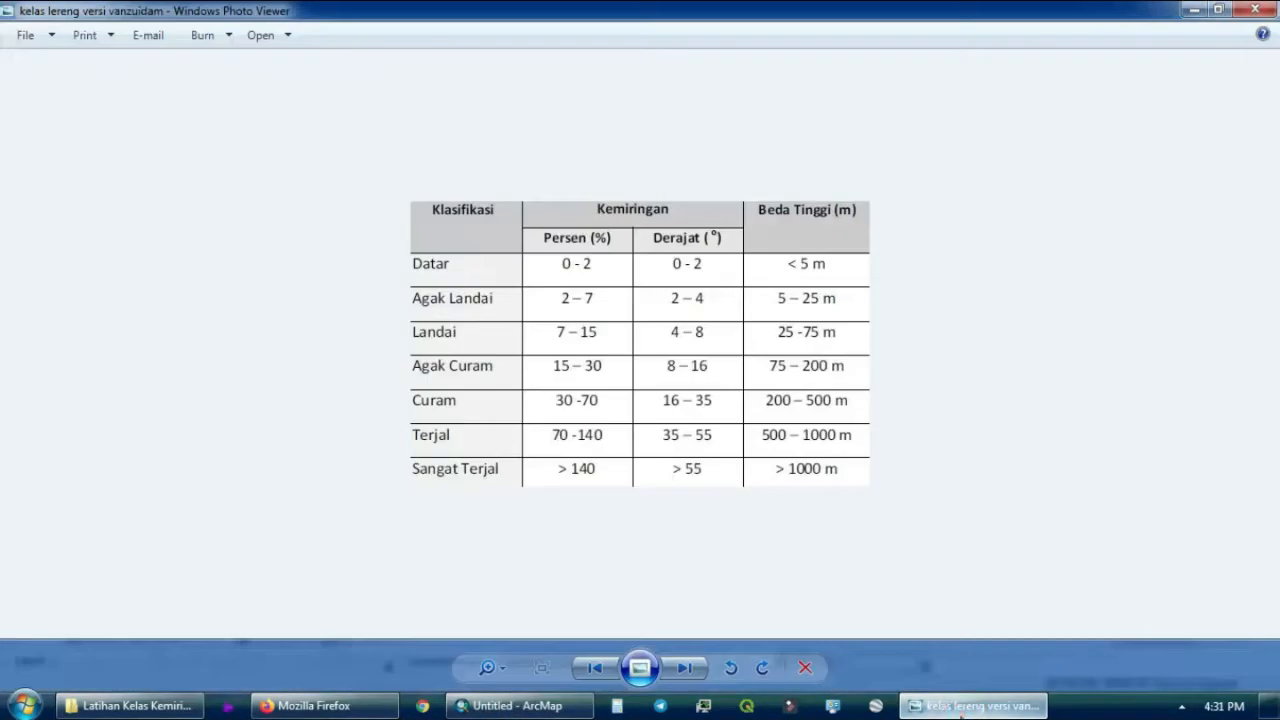
key(alt+Tab)
click(792, 327)
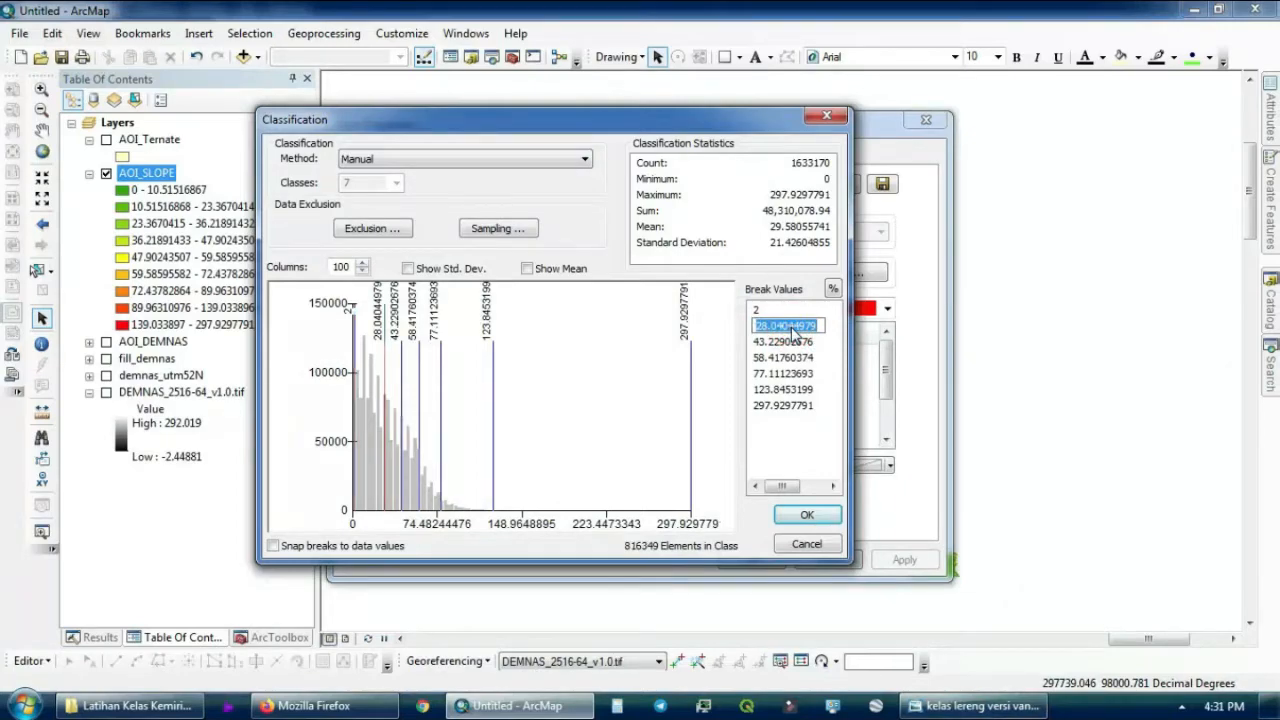
text(7)
click(983, 707)
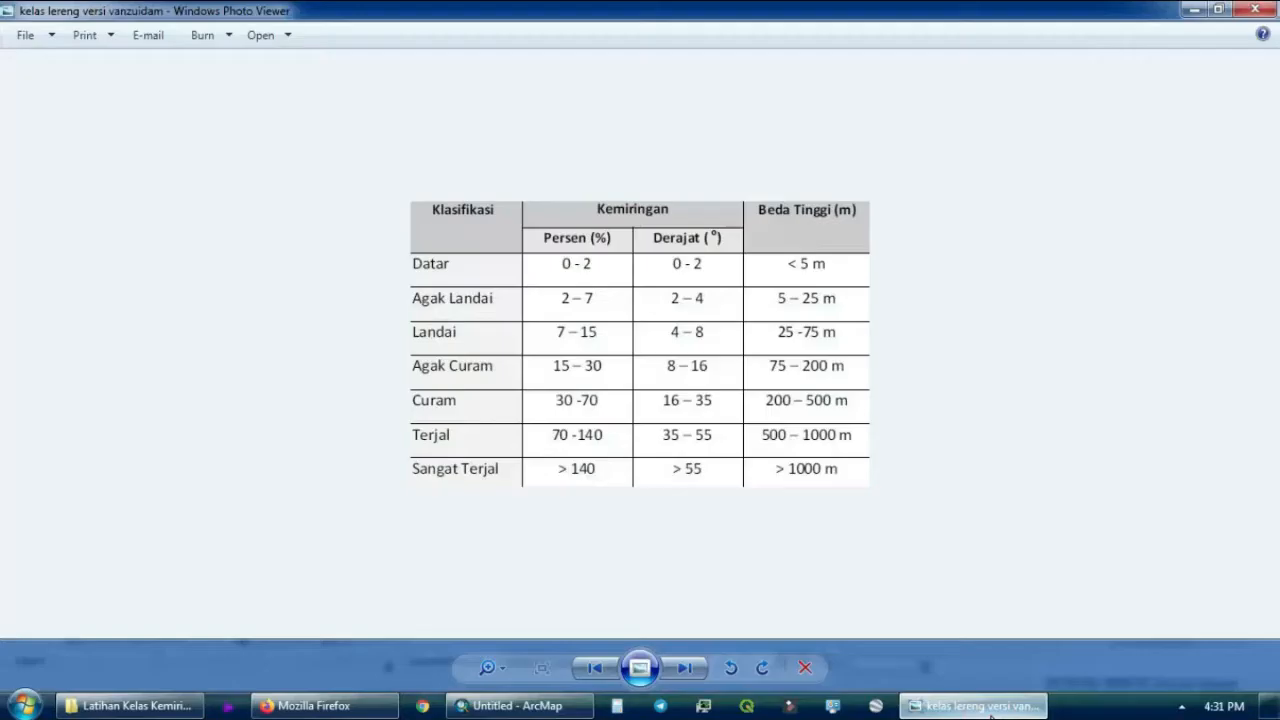
click(988, 707)
click(790, 342)
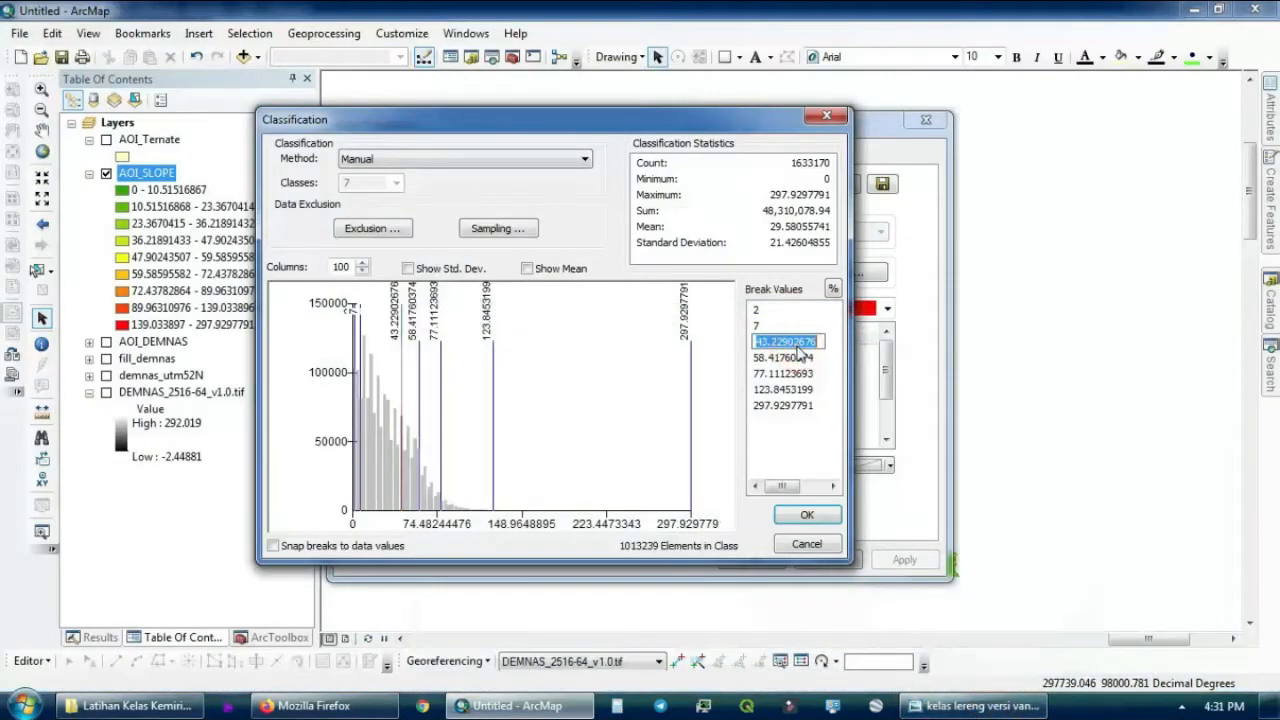
text(15)
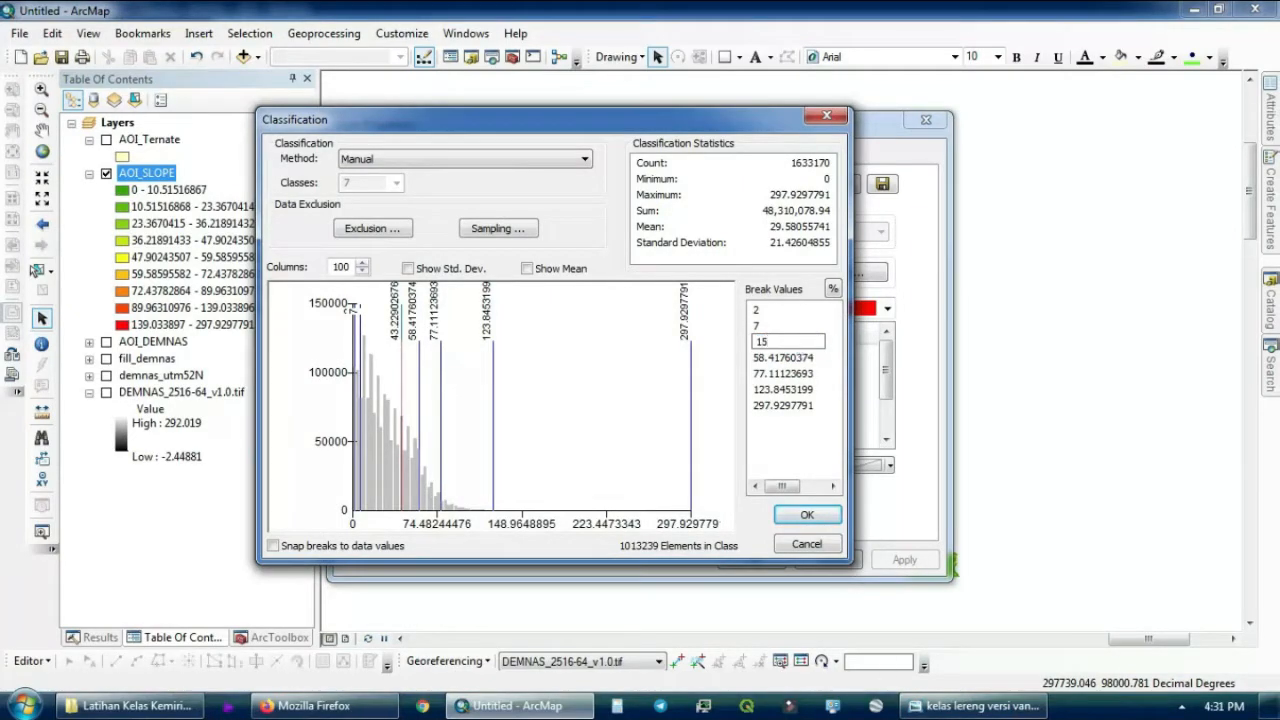
Set the fourth to sixth break values to 30, 70 and 140, checking the van Zuidam table and keeping the maximum as the last break
click(940, 707)
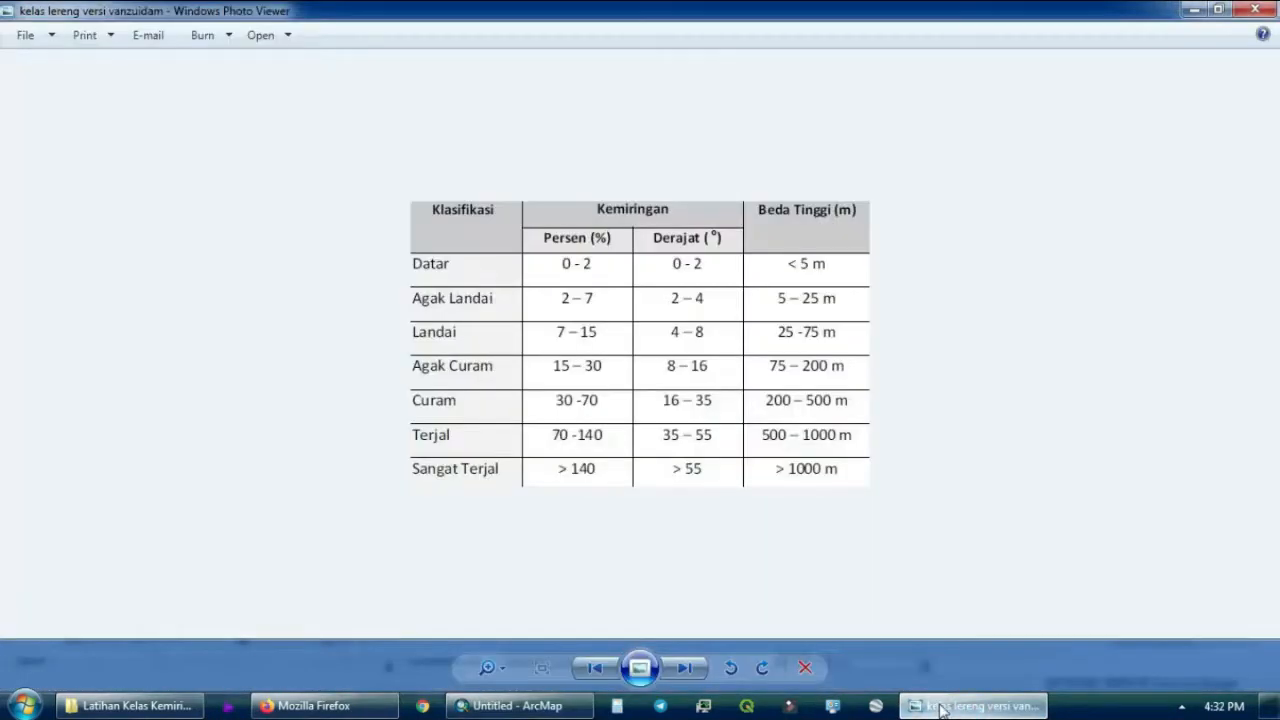
click(940, 707)
click(810, 390)
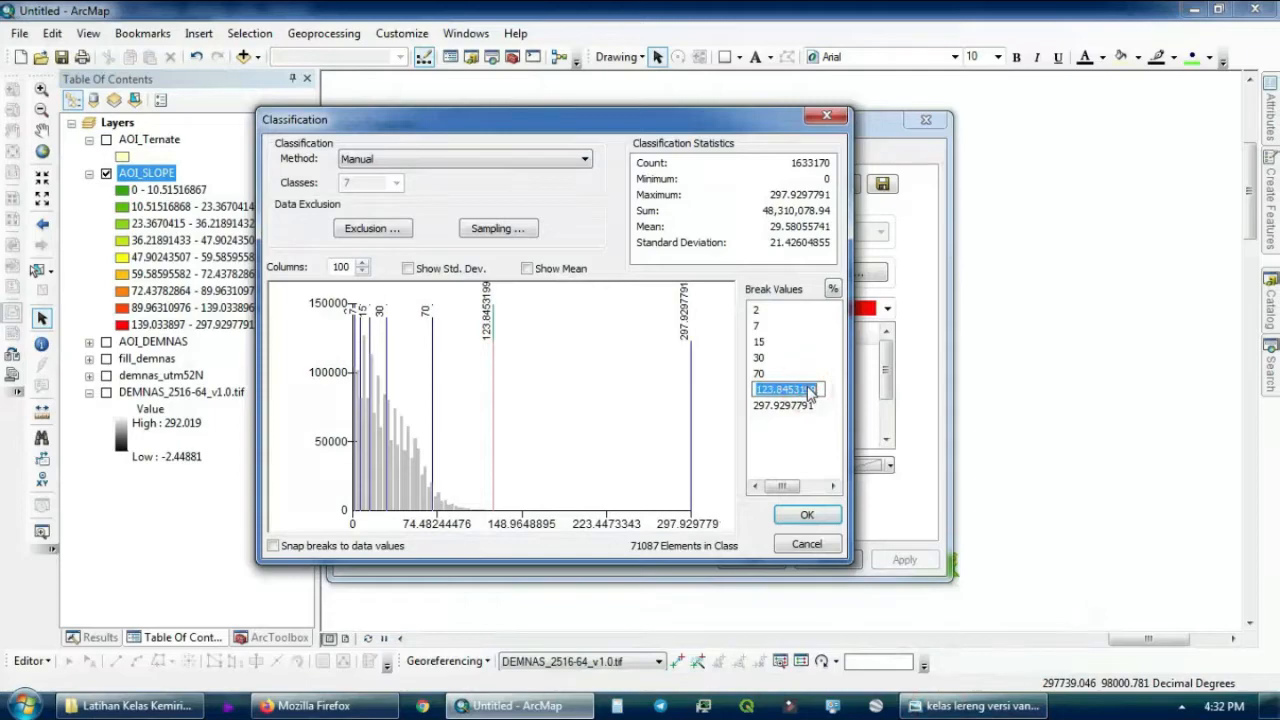
text(140)
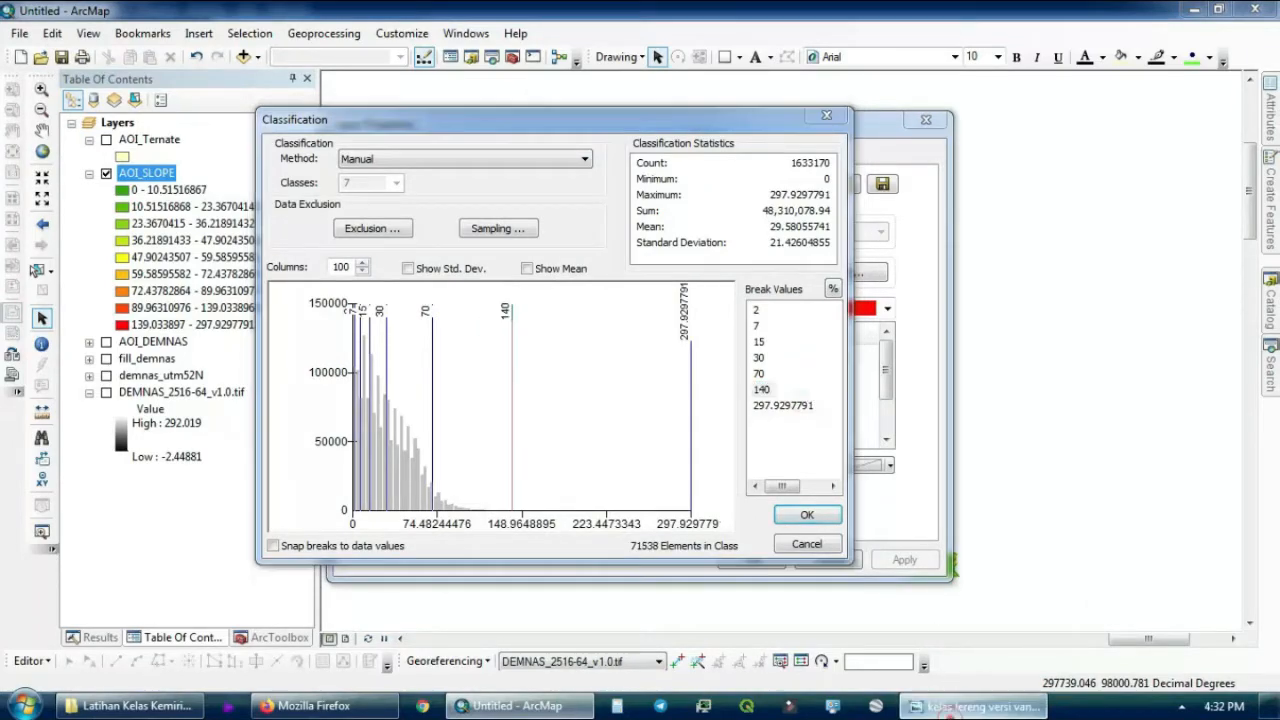
click(945, 706)
click(975, 706)
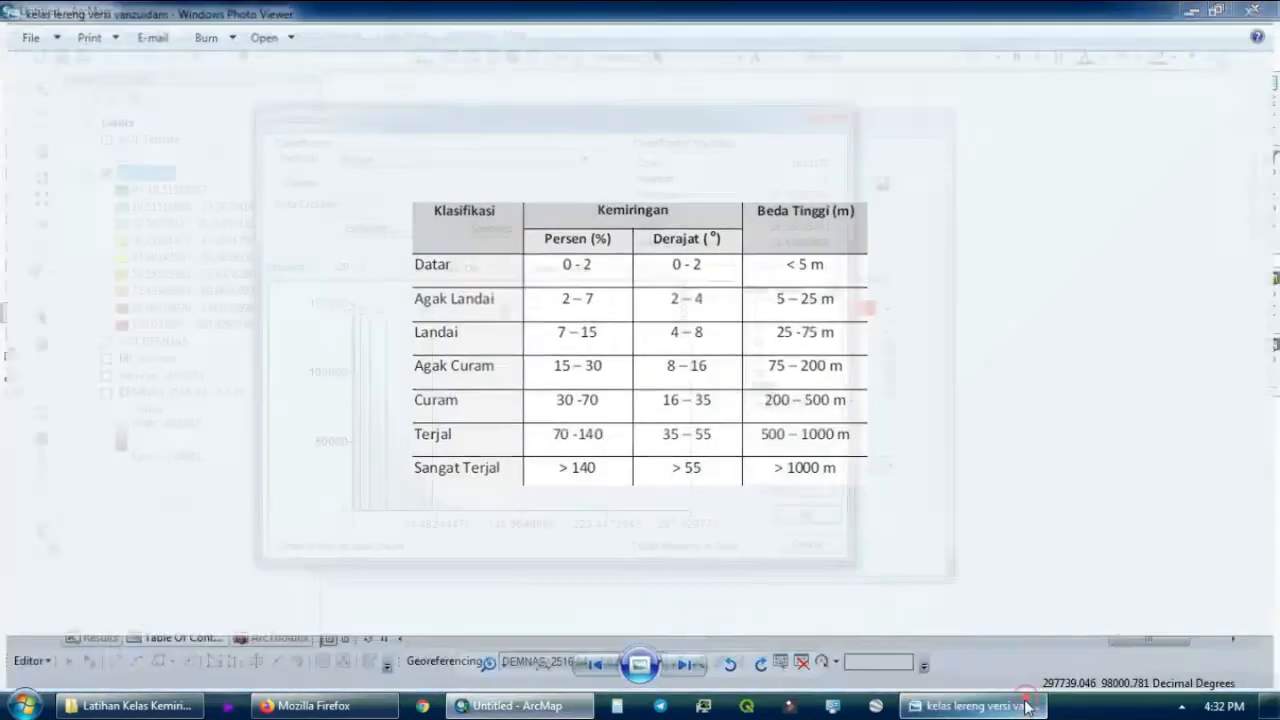
click(800, 432)
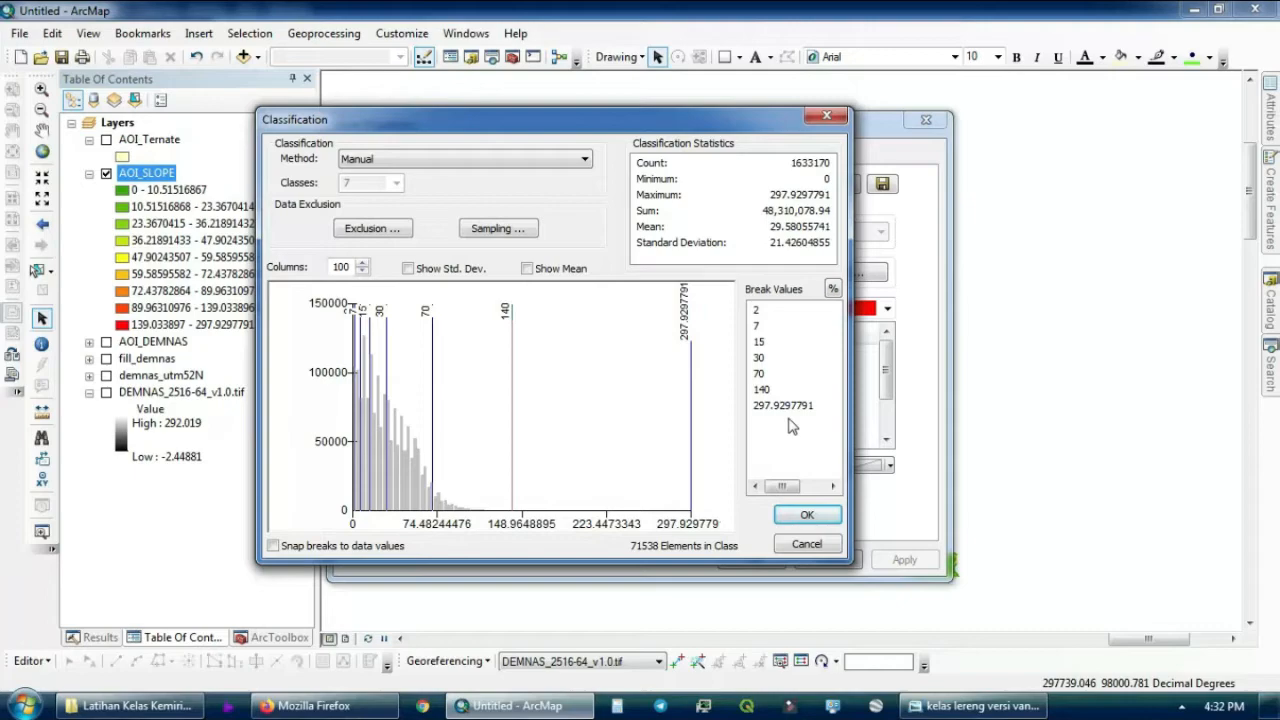
Accept the manual class breaks and apply the classified symbology to the AOI_SLOPE layer
click(807, 514)
click(771, 559)
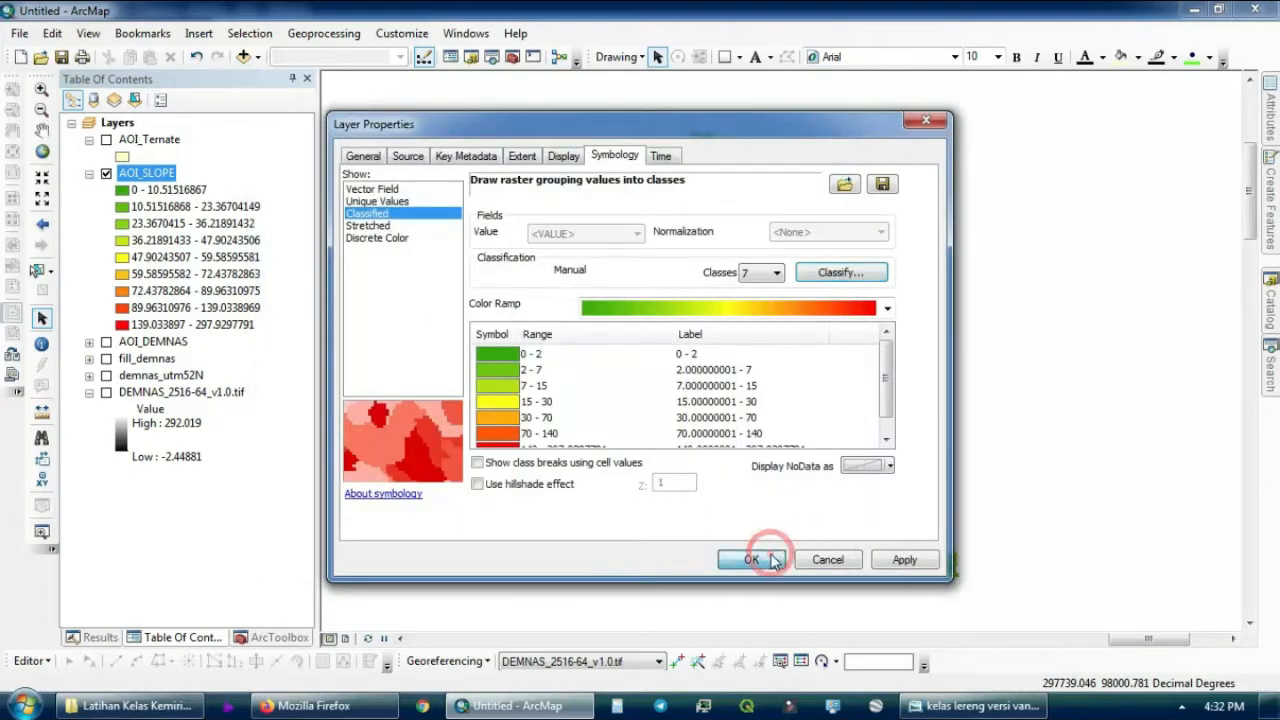
click(894, 560)
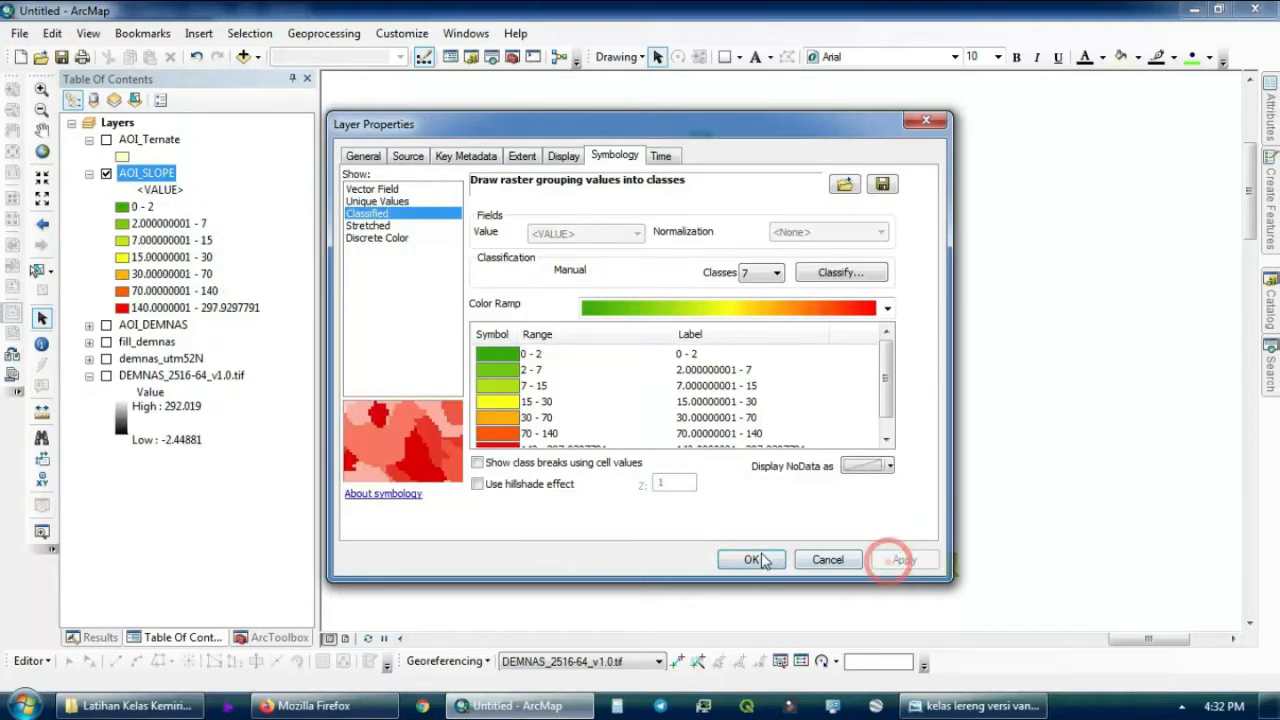
click(758, 560)
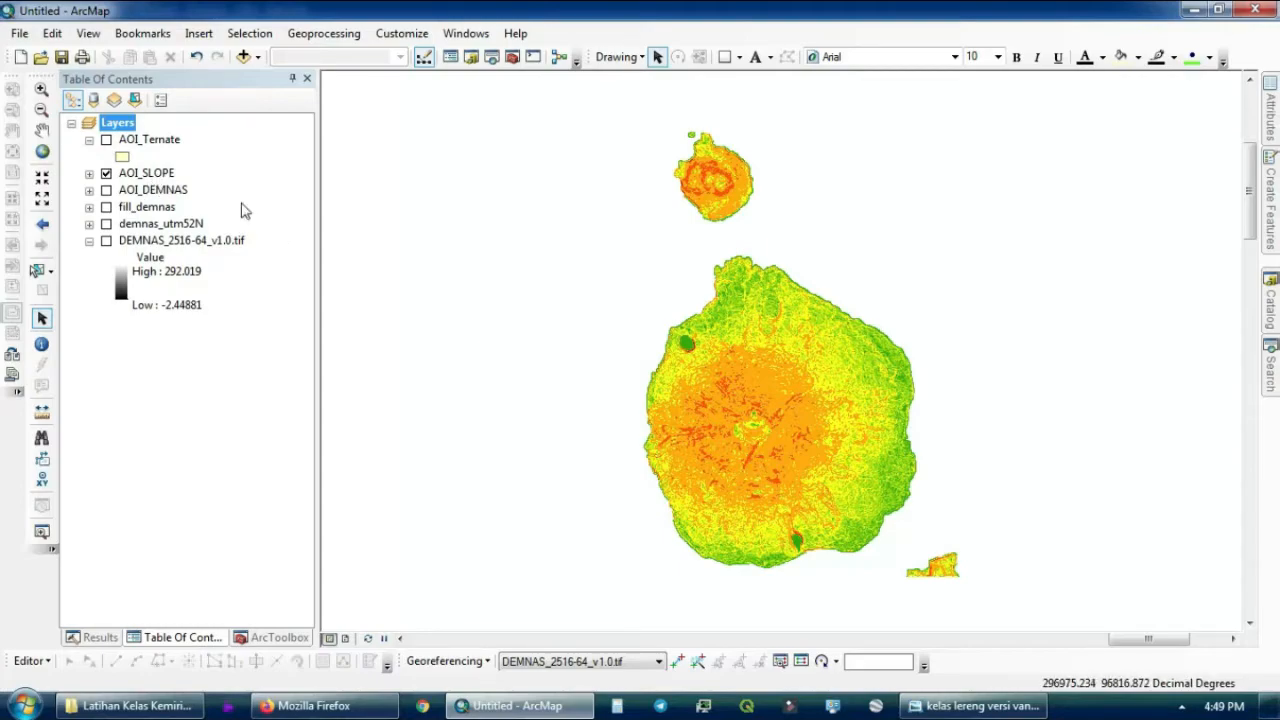
Start Reclassify from the 3D Analyst raster reclass tools with AOI_SLOPE as input raster, accepting its seven class breaks
click(278, 638)
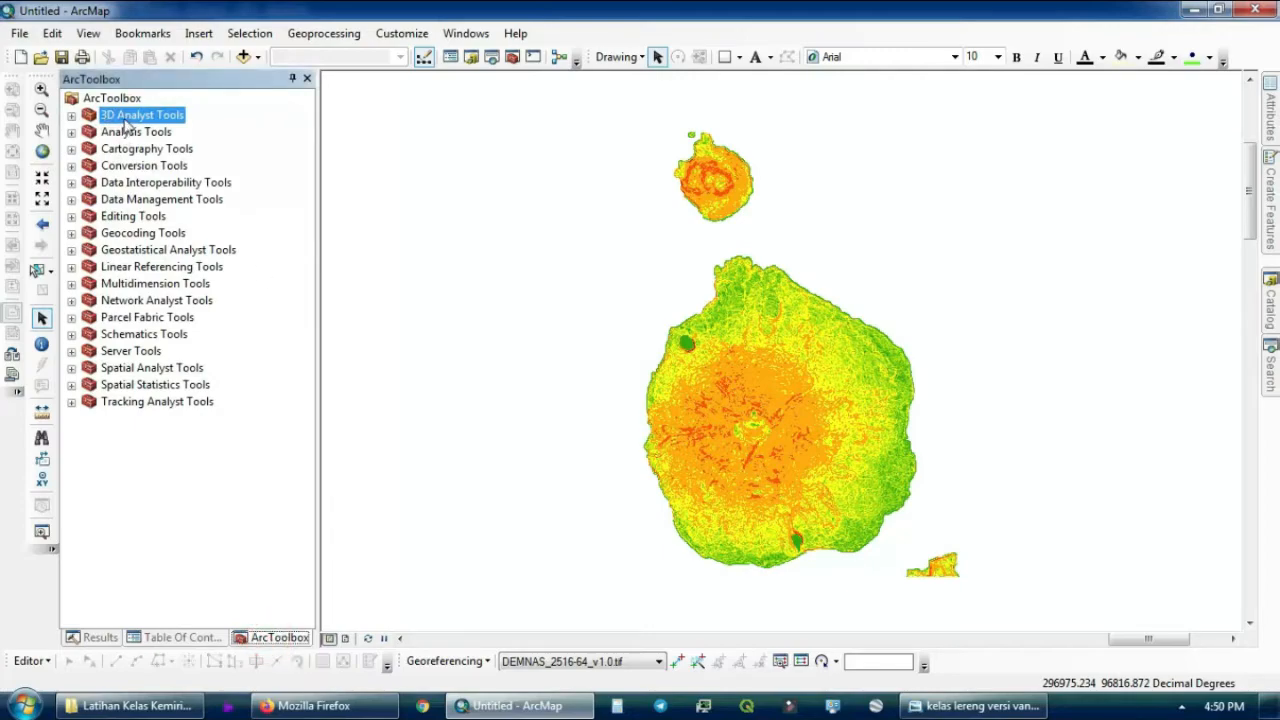
double_click(125, 118)
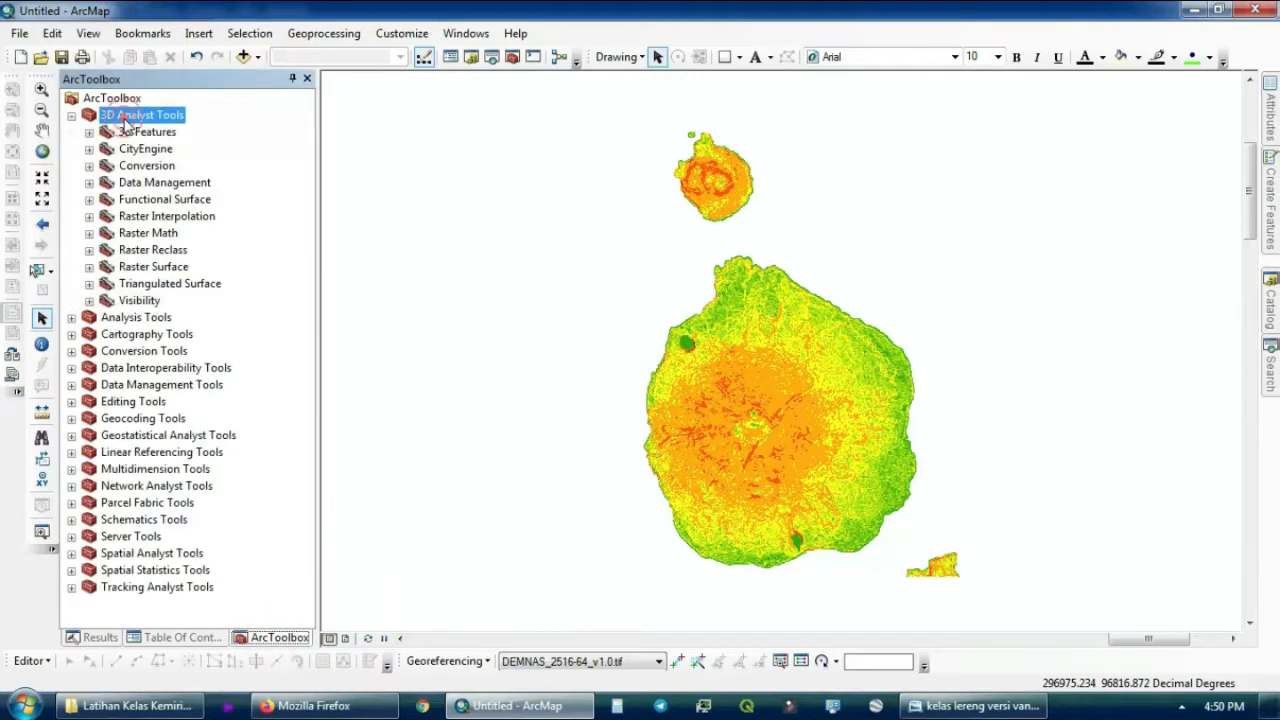
double_click(174, 251)
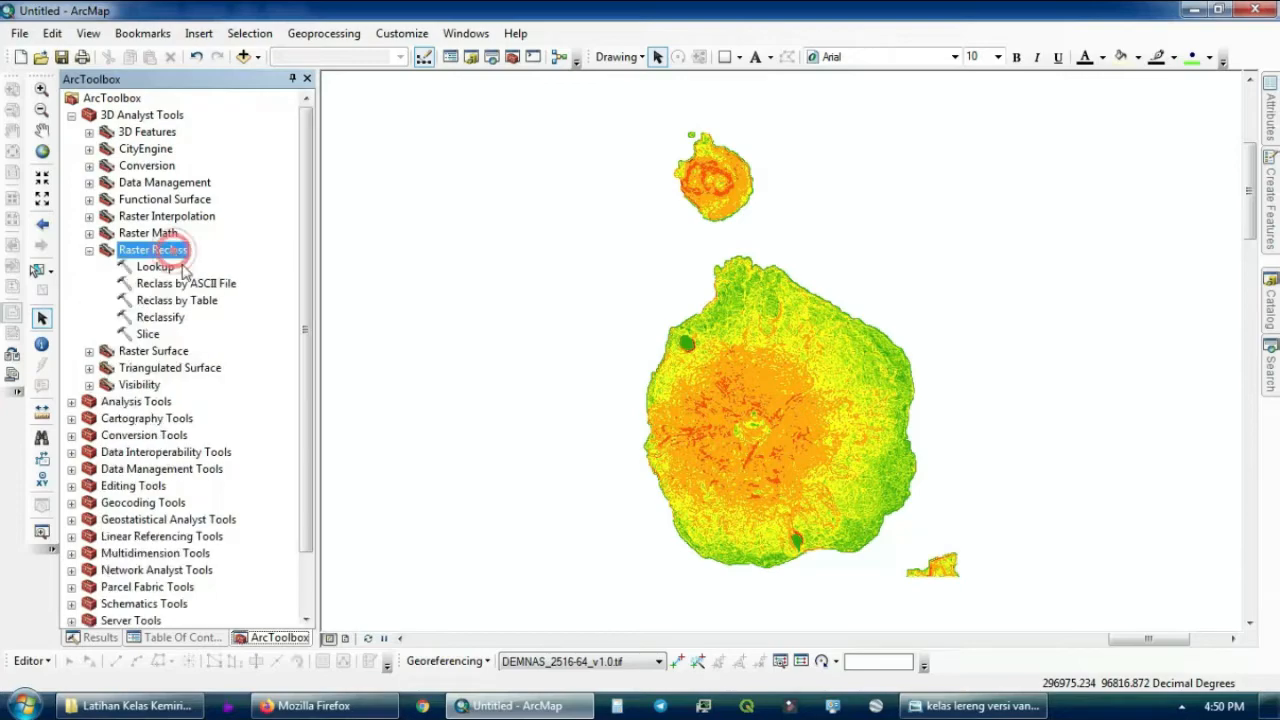
double_click(160, 317)
click(185, 638)
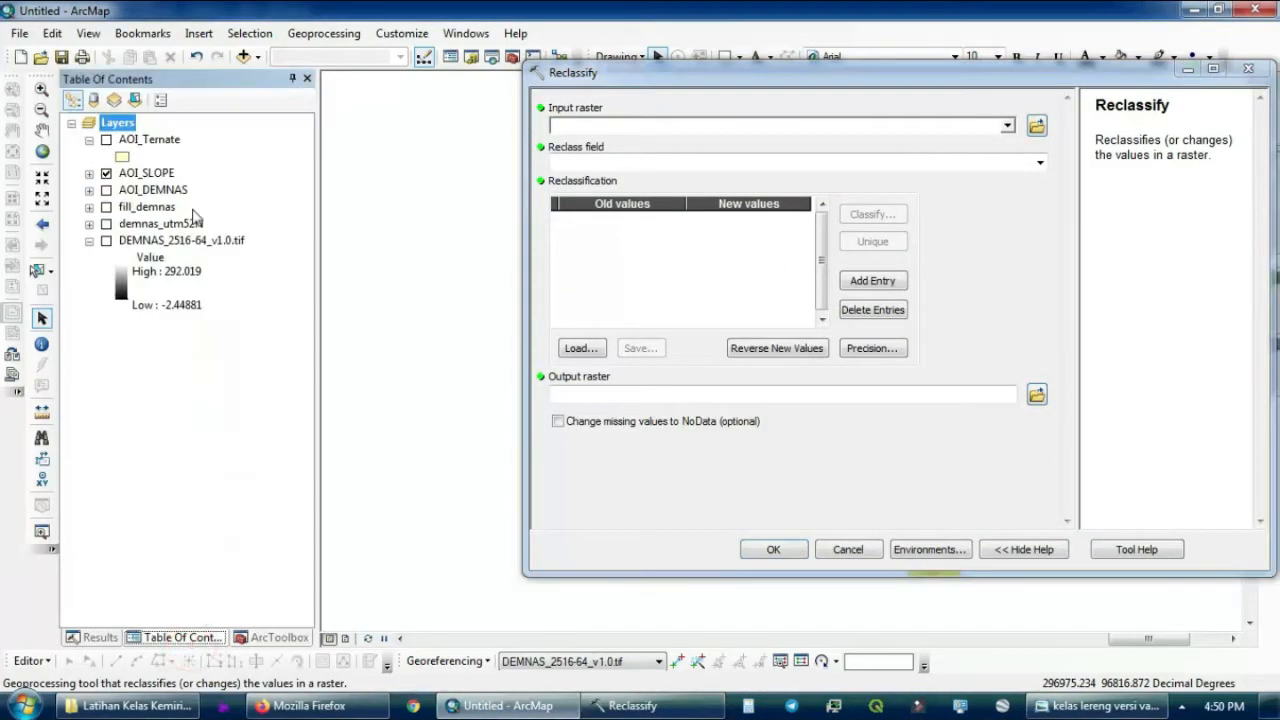
drag(158, 176, 630, 120)
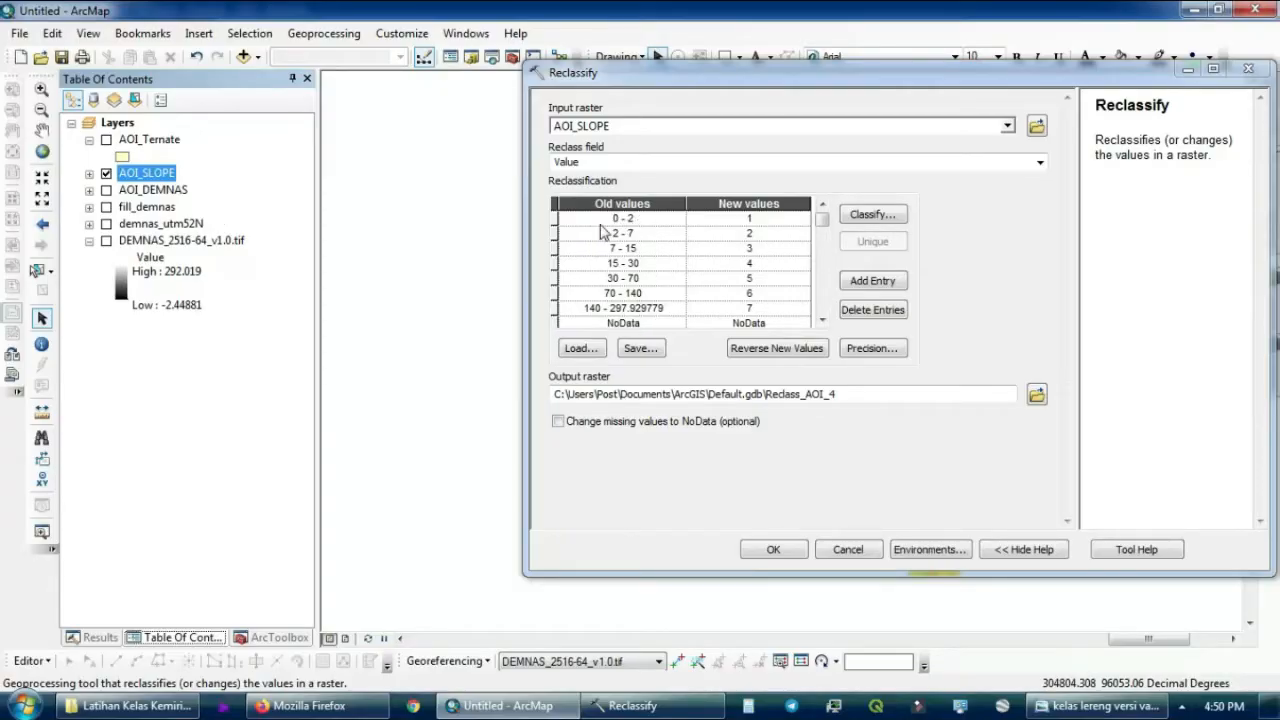
click(871, 216)
click(1142, 497)
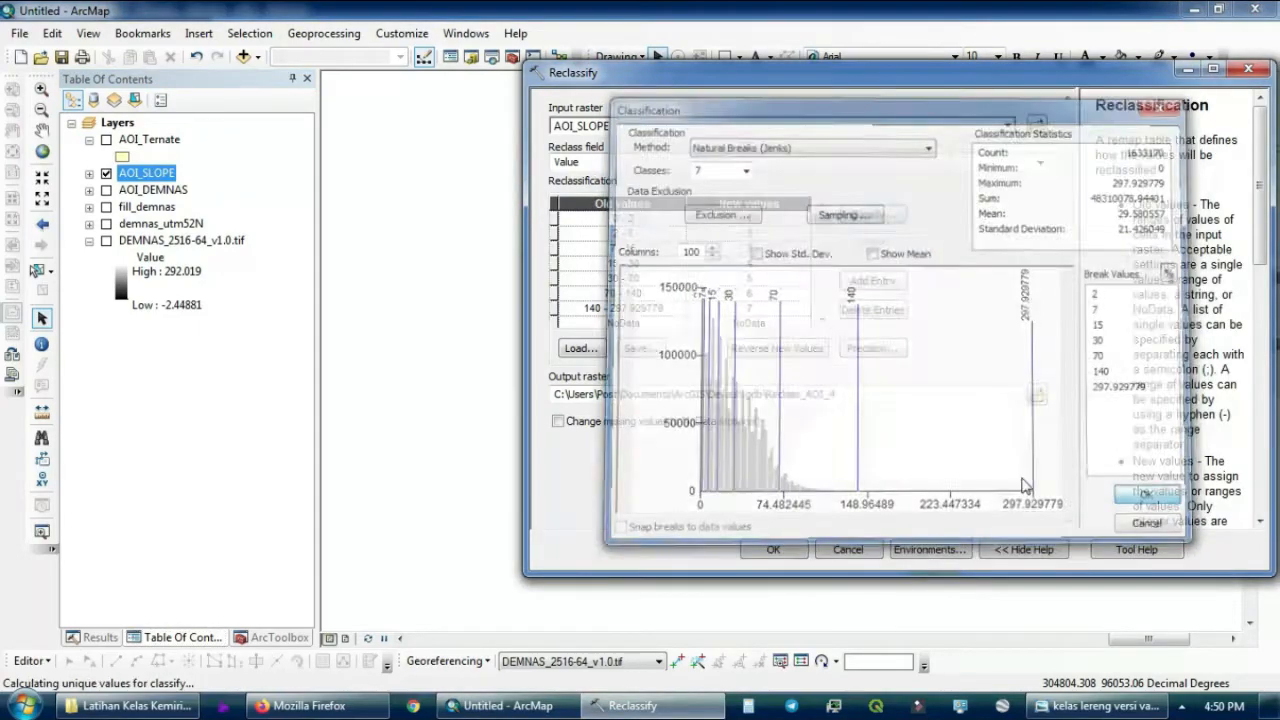
Set the output raster to slope_int in the Latihan Kelas Kemiringan Lereng folder and run Reclassify
click(1042, 389)
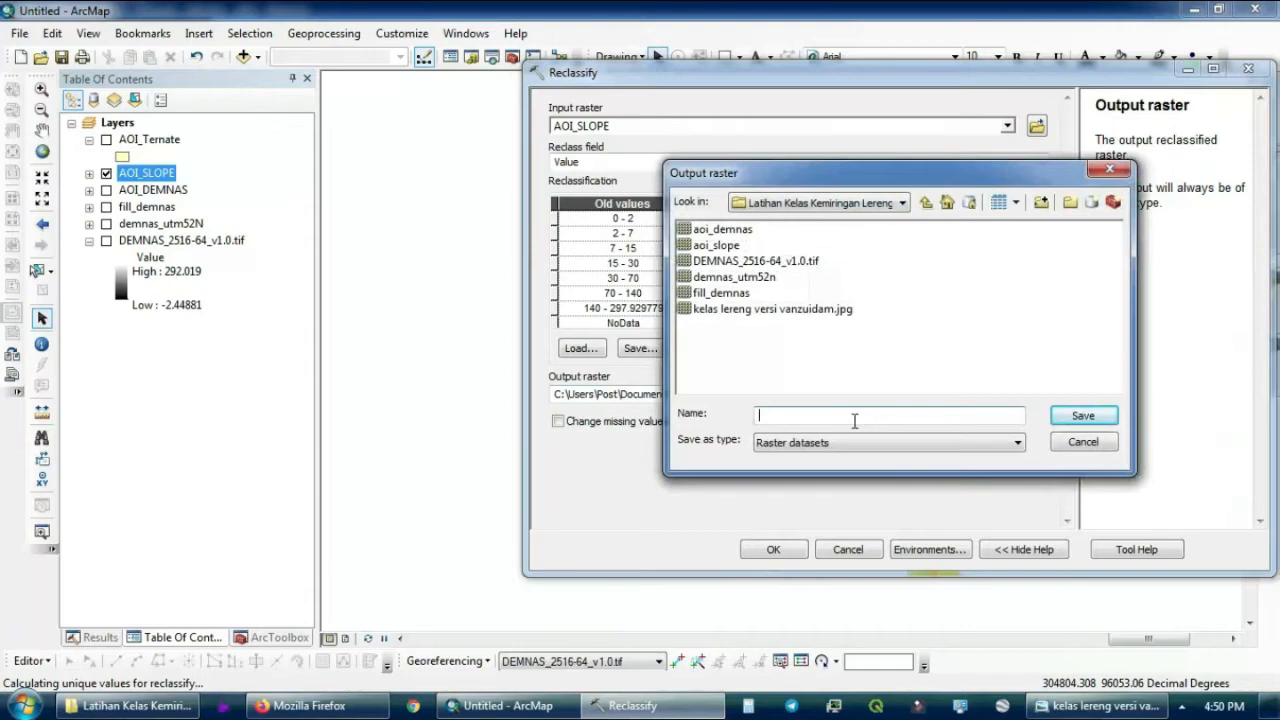
text(slope_int)
click(1083, 415)
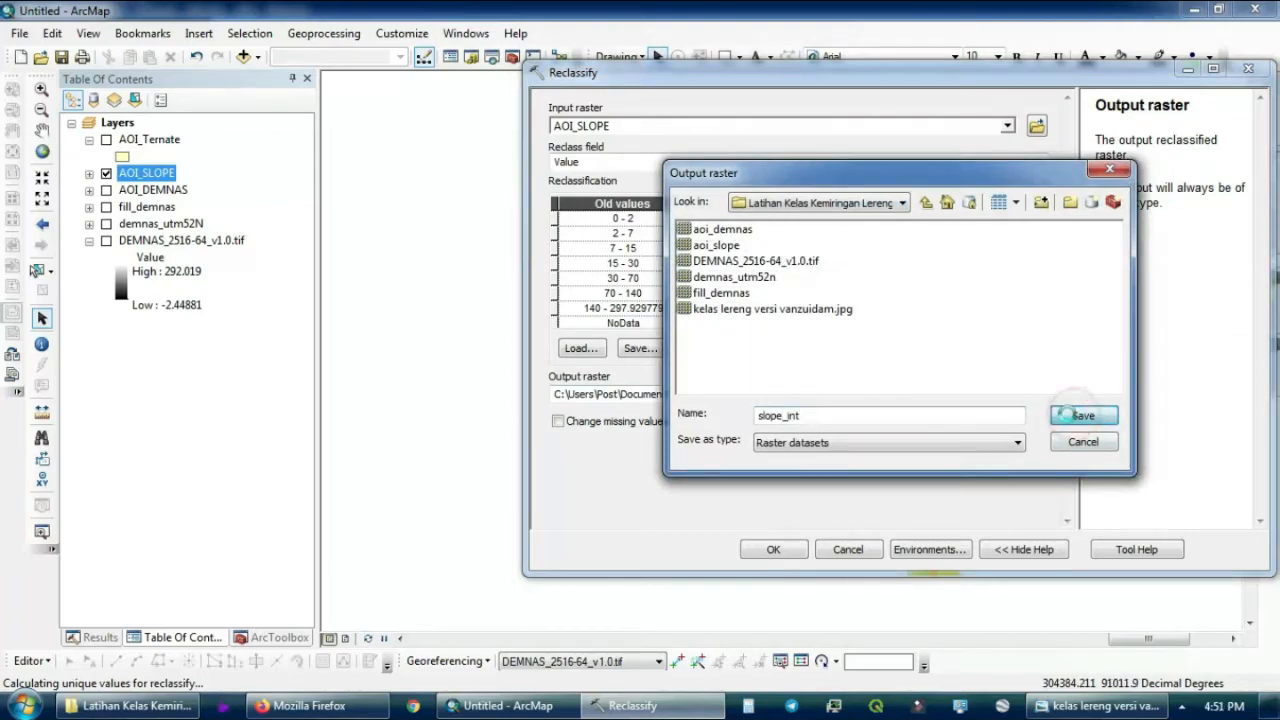
click(768, 550)
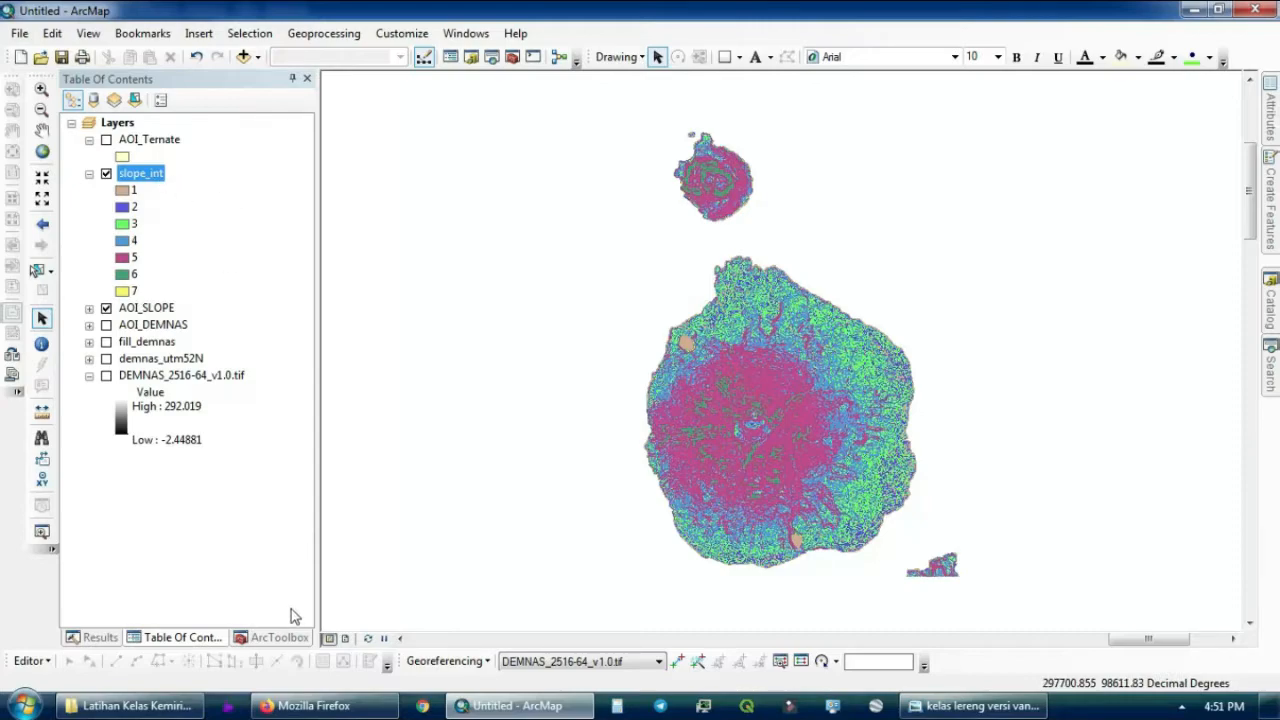
Start the Raster to Polygon tool from the From Raster conversion tools with slope_int as the input raster
click(274, 638)
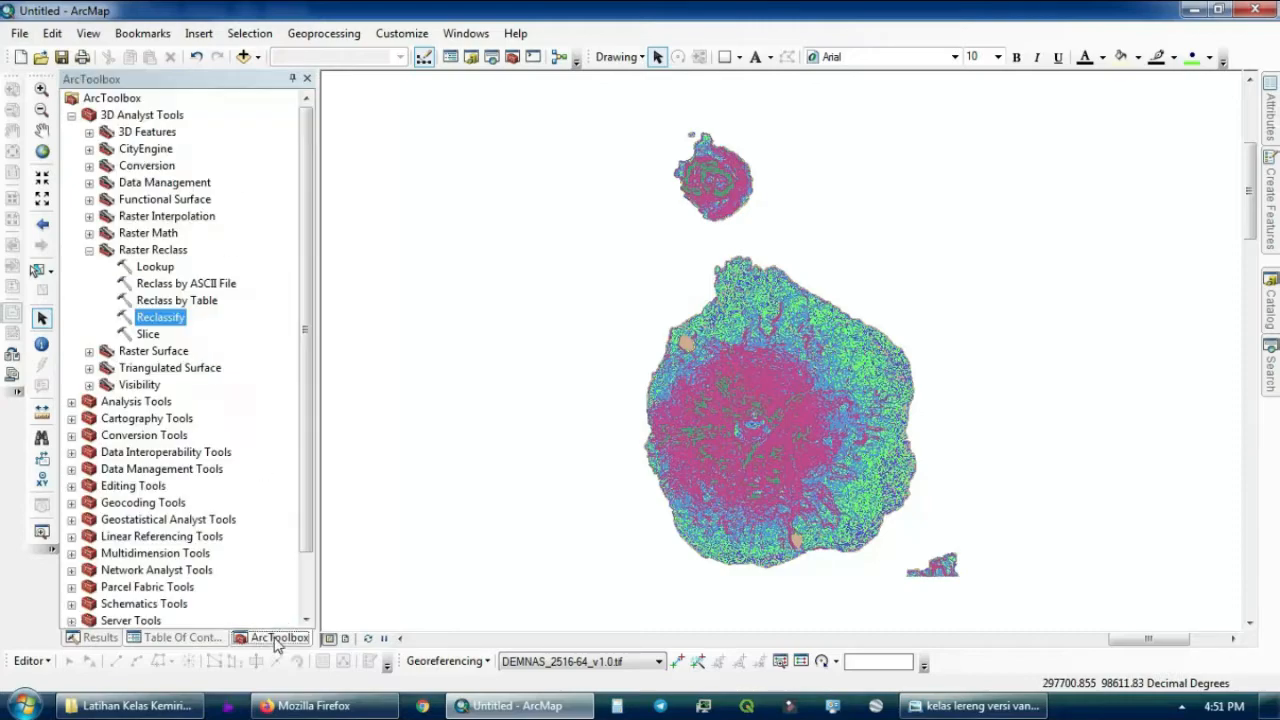
click(89, 250)
click(71, 115)
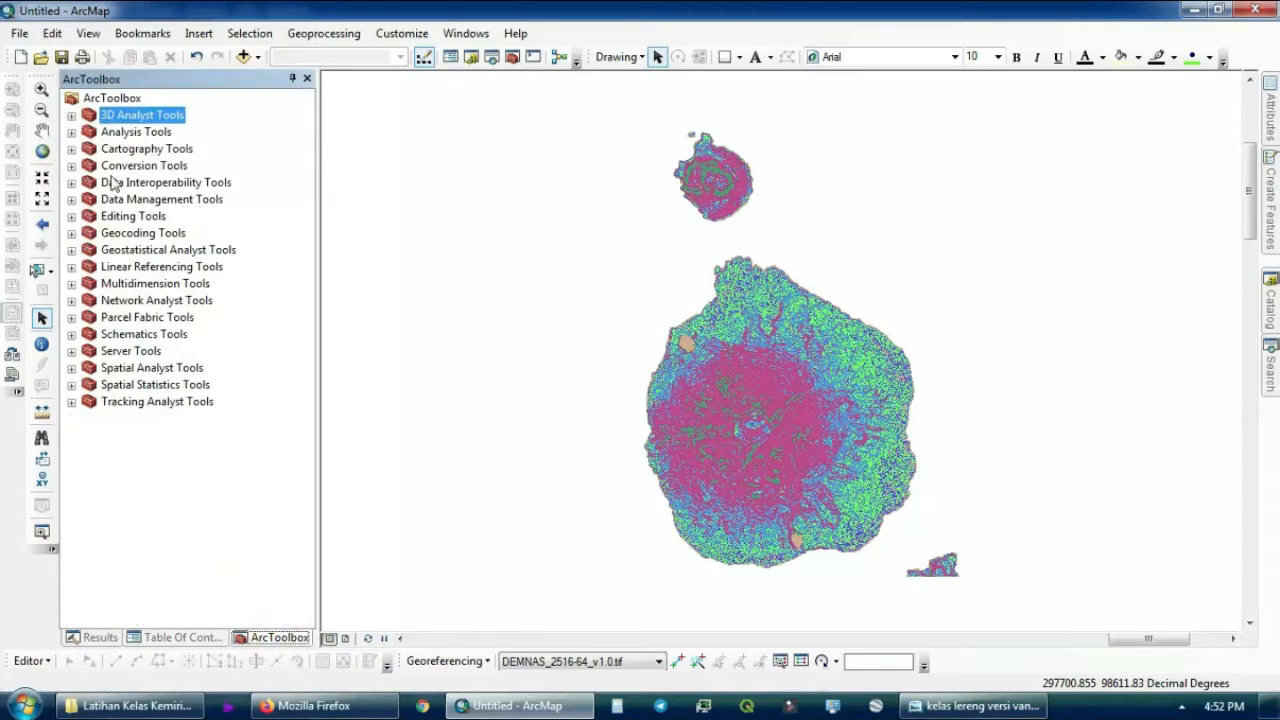
click(71, 165)
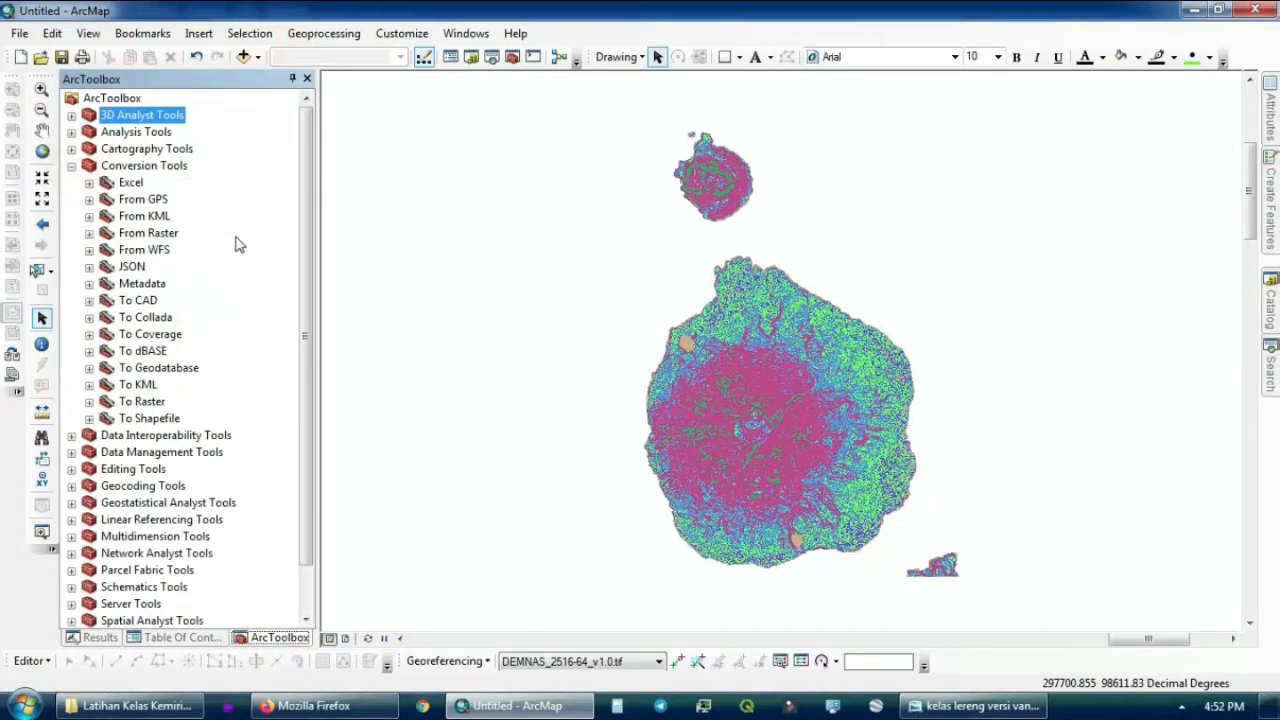
click(89, 233)
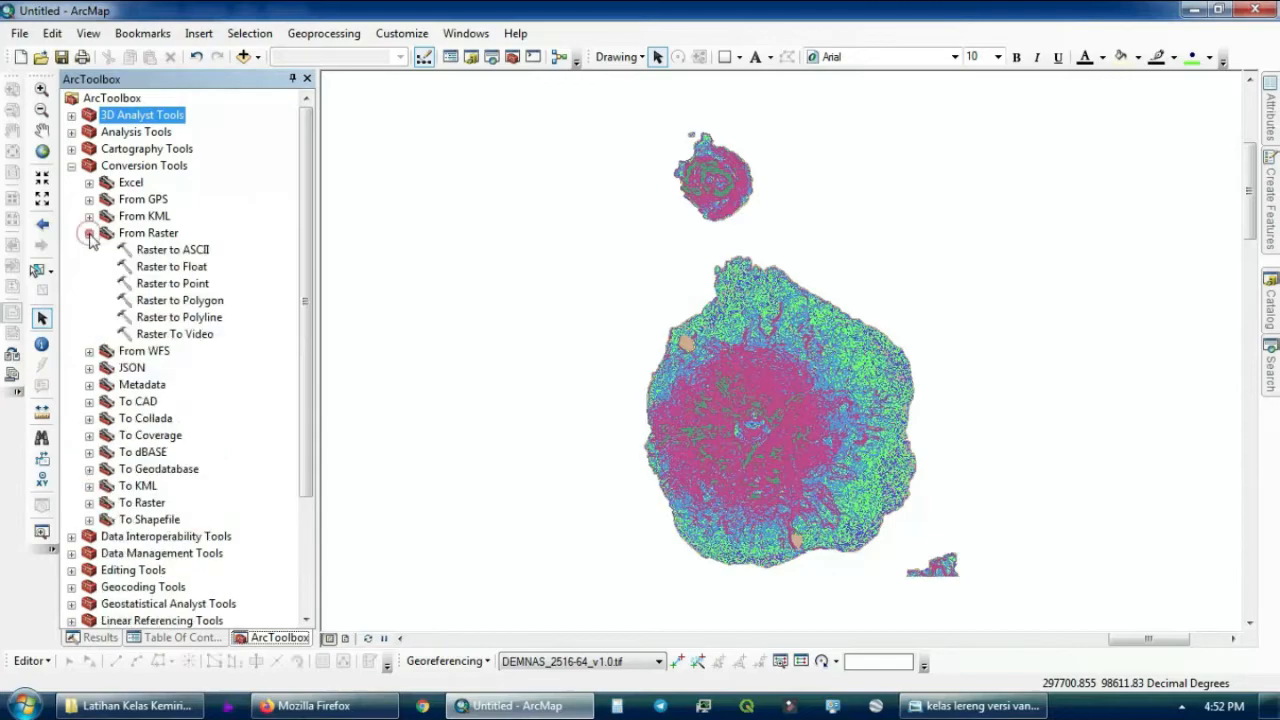
click(213, 302)
double_click(213, 302)
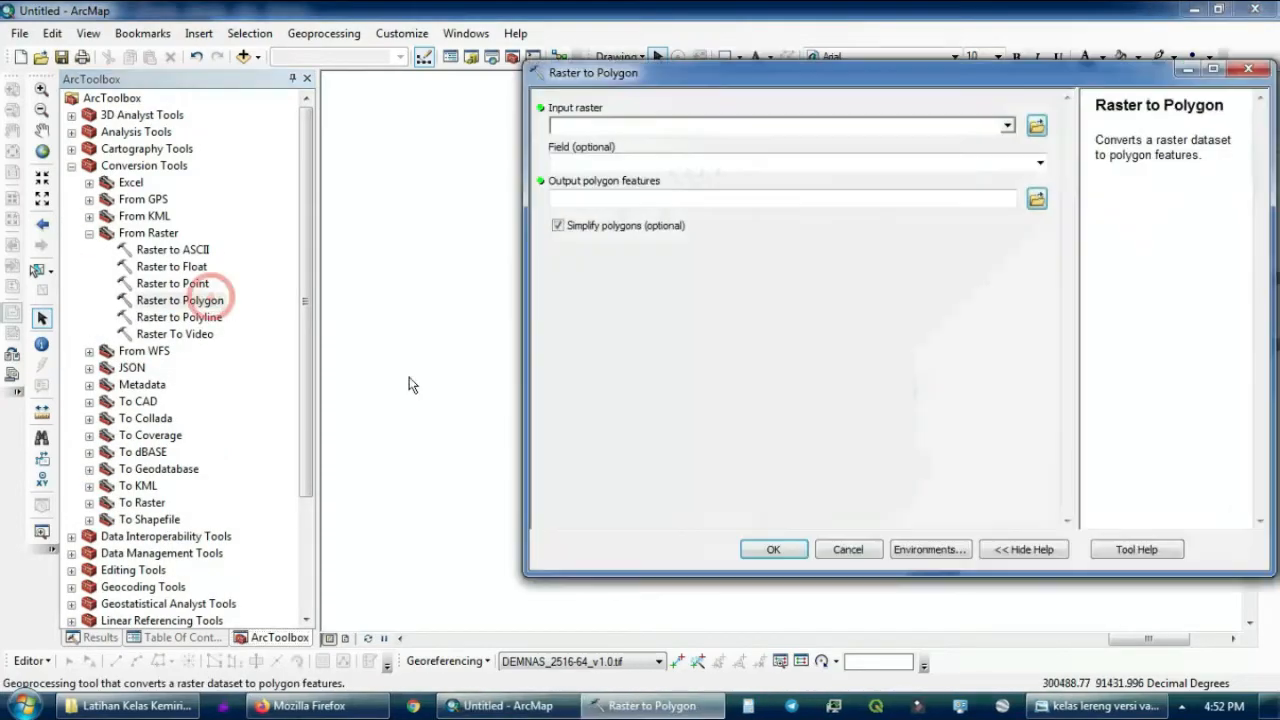
click(277, 641)
click(182, 637)
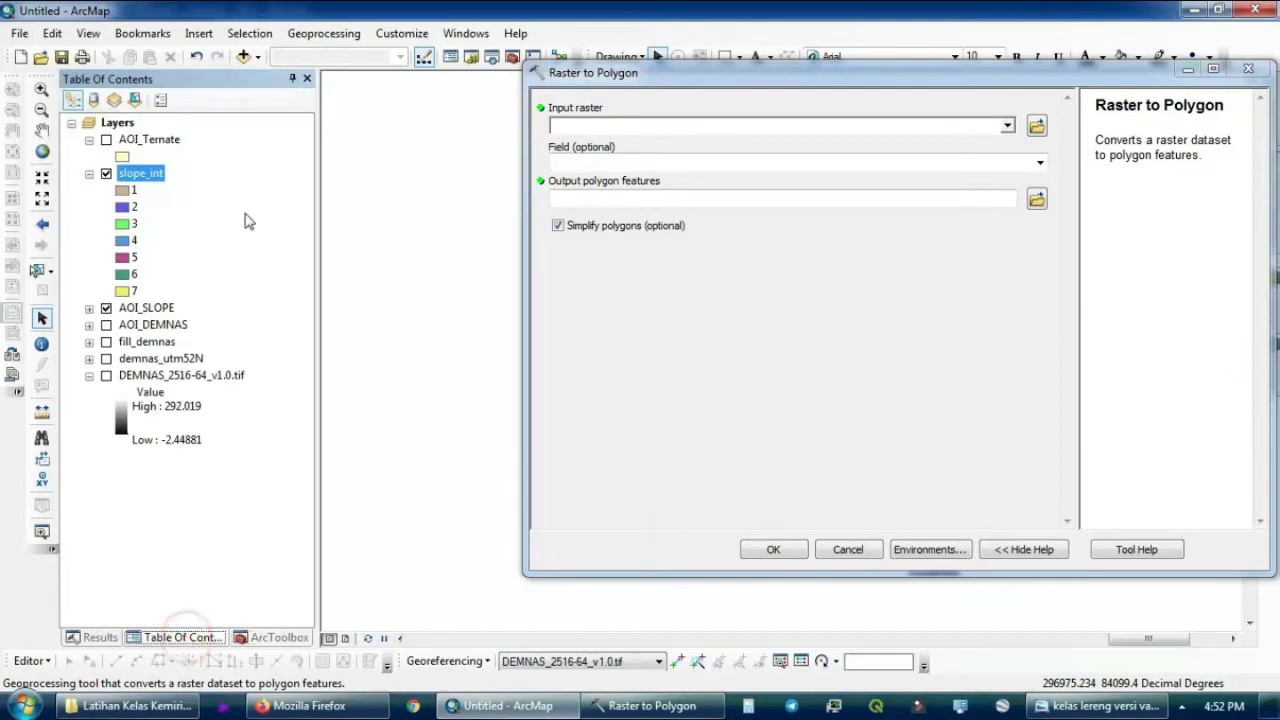
drag(163, 171, 640, 126)
Use VALUE as the field, disable polygon simplification, and set the output to SLope_polygon.shp in the Latihan Kelas Kemiringan Lereng folder
click(1039, 165)
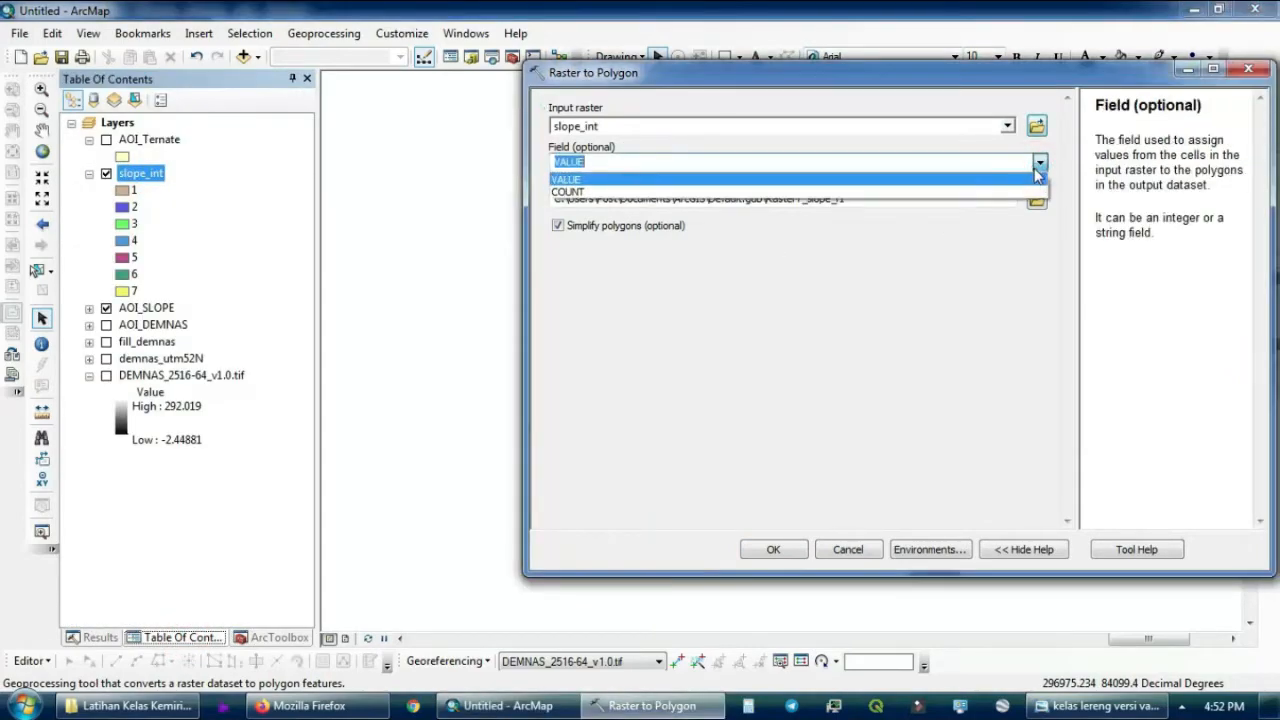
click(663, 179)
click(762, 268)
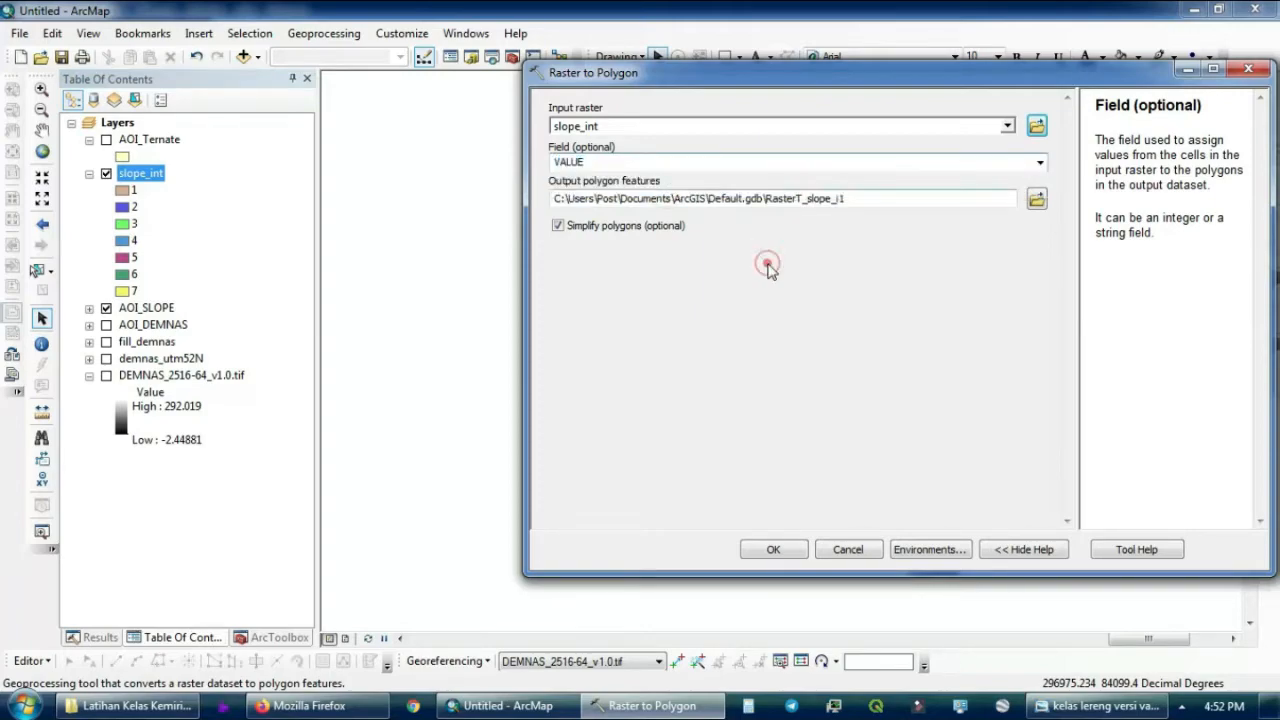
click(558, 226)
click(1037, 200)
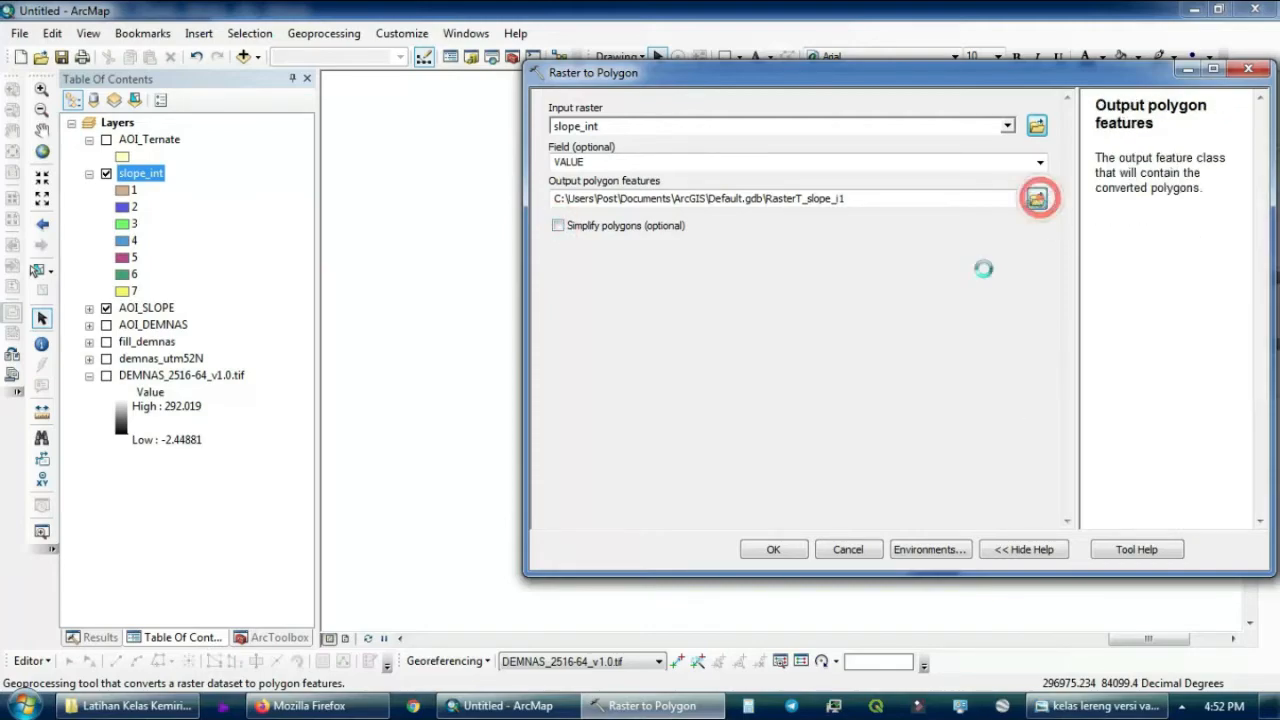
click(1083, 416)
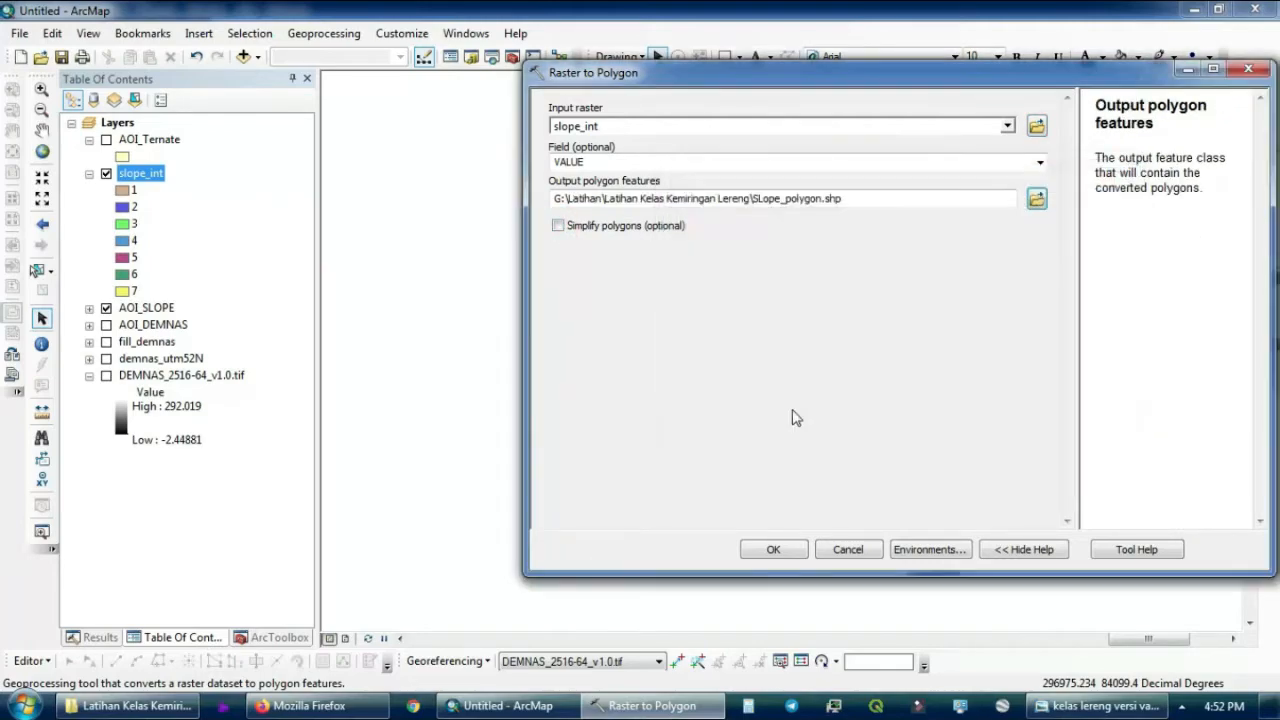
Run the Raster to Polygon conversion and open the attribute table of the resulting SLope_polygon layer
click(762, 550)
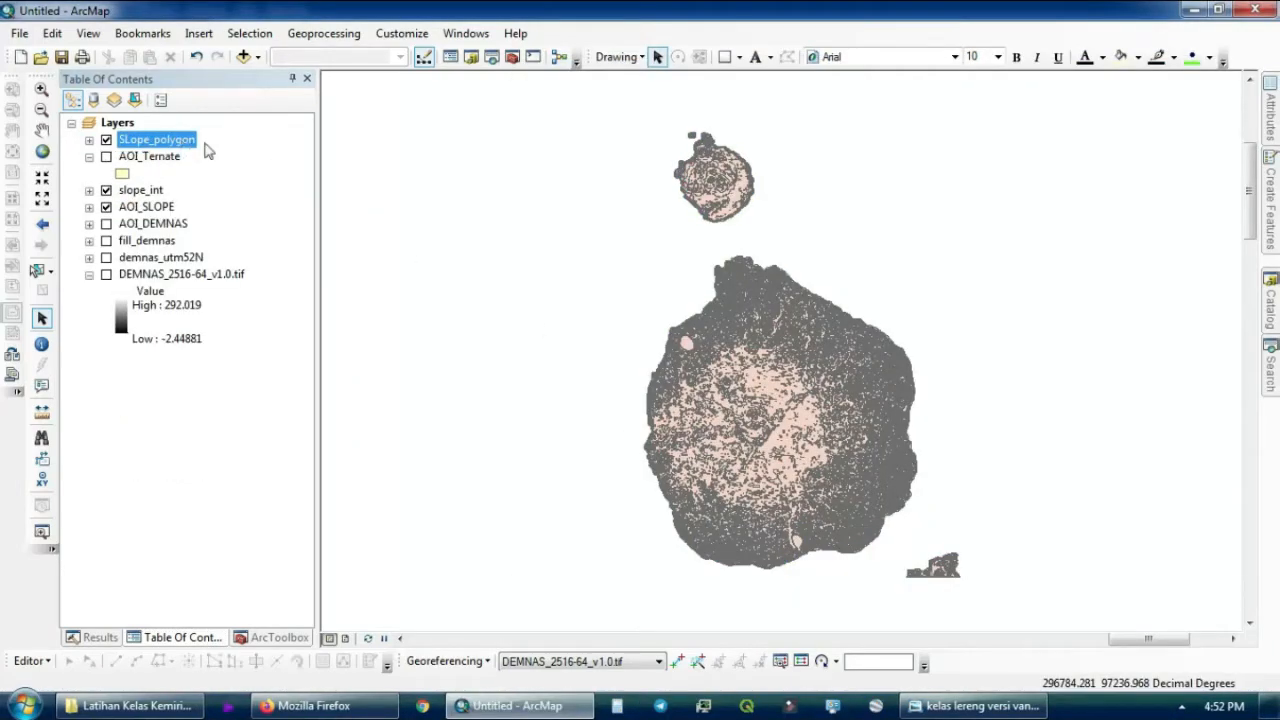
right_click(184, 146)
click(276, 196)
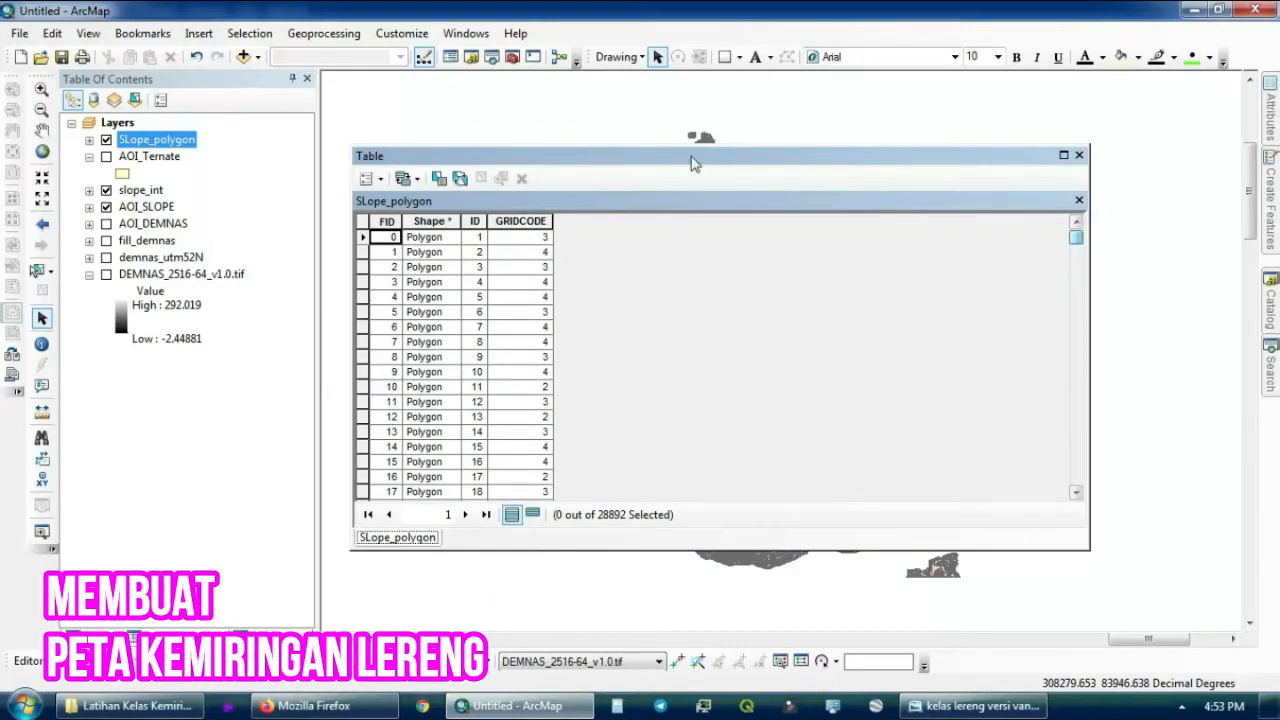
Add a text field named Kelas with a length of 15 to the SLope_polygon attribute table
click(381, 184)
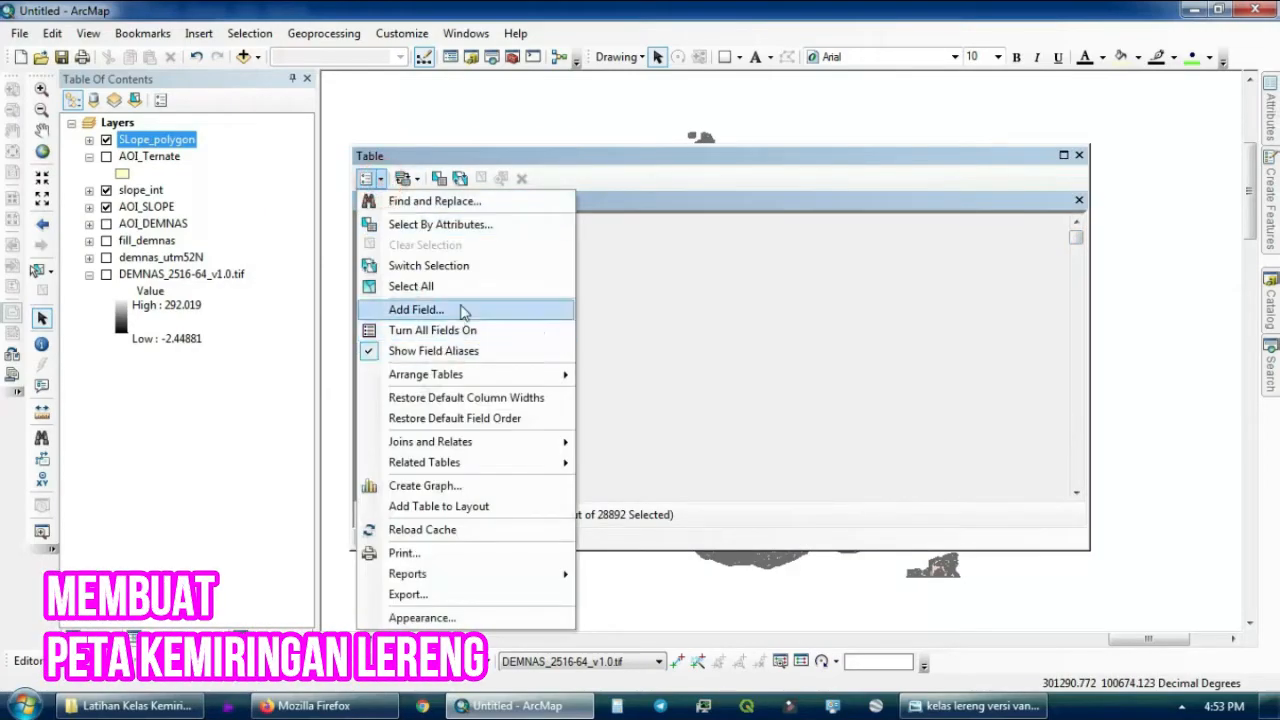
click(460, 309)
text(Kelas)
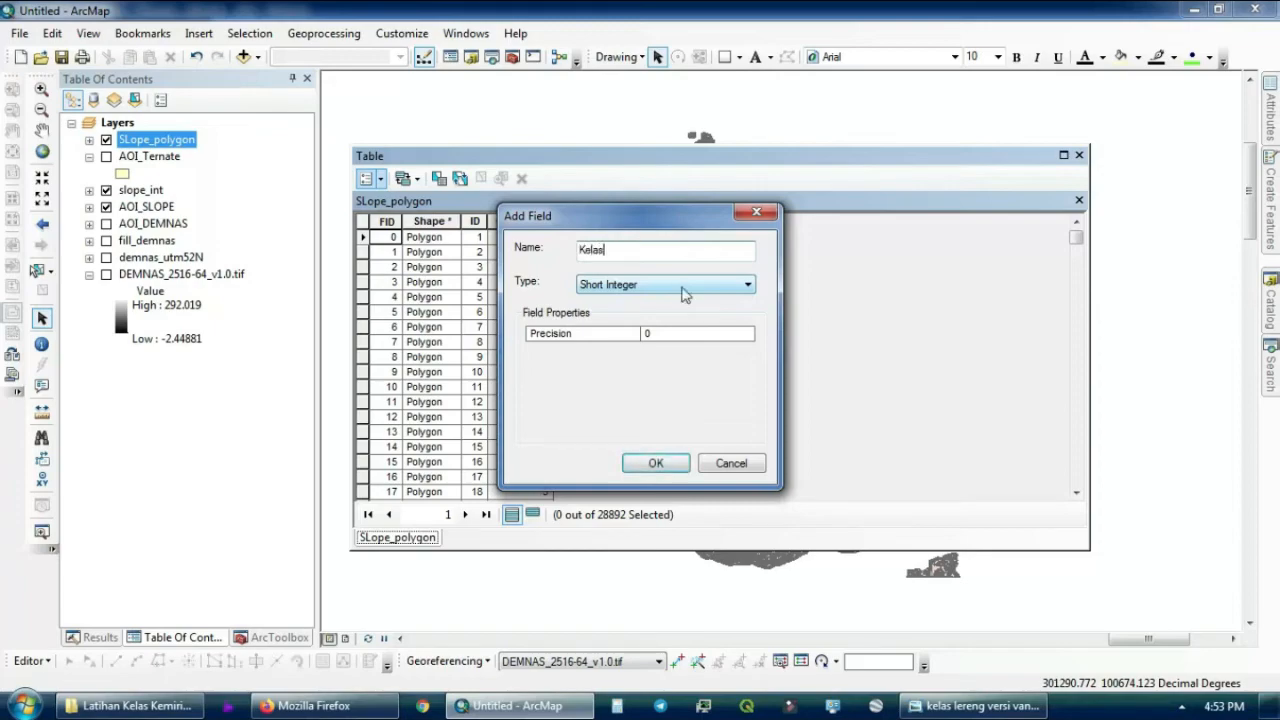
click(684, 290)
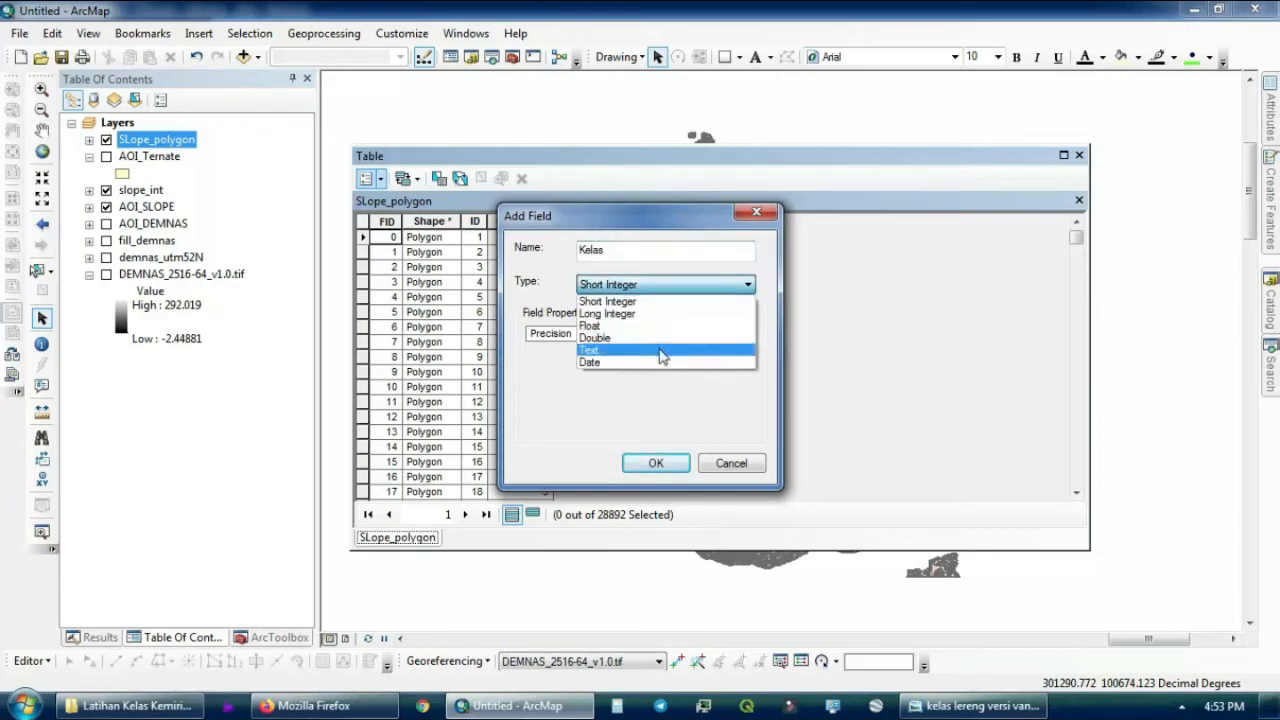
click(660, 352)
double_click(672, 334)
text(15)
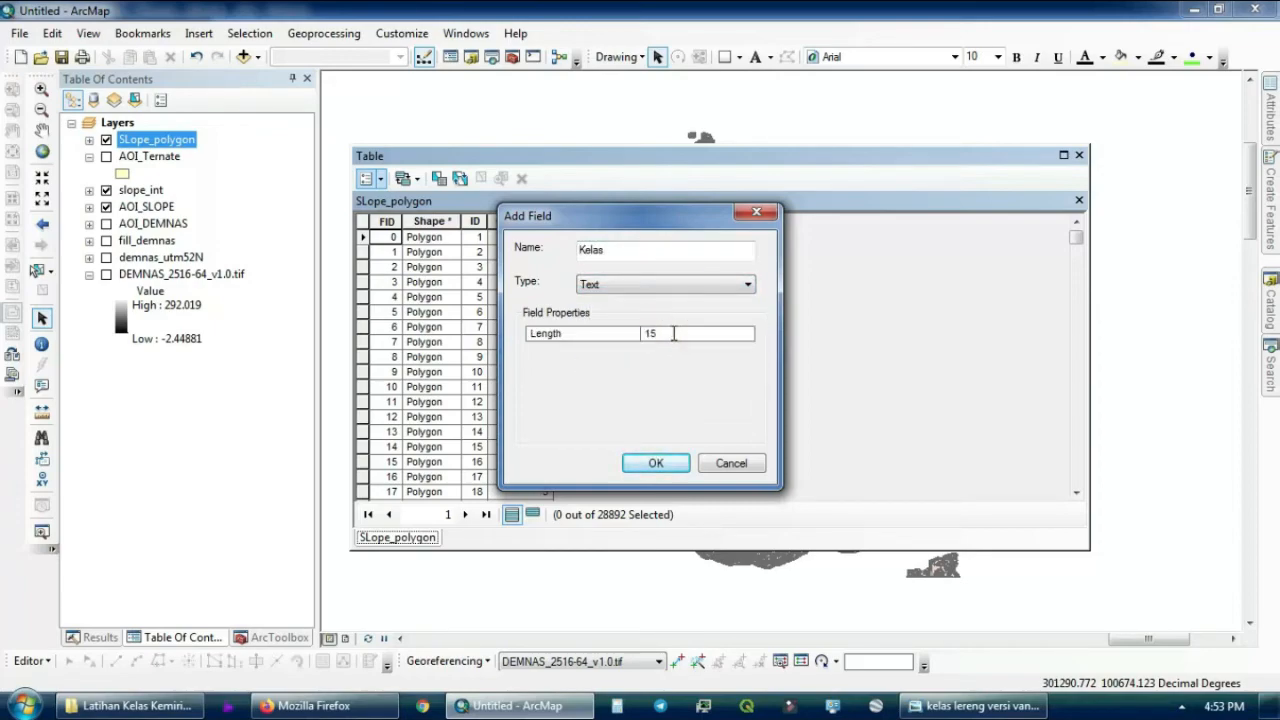
click(656, 463)
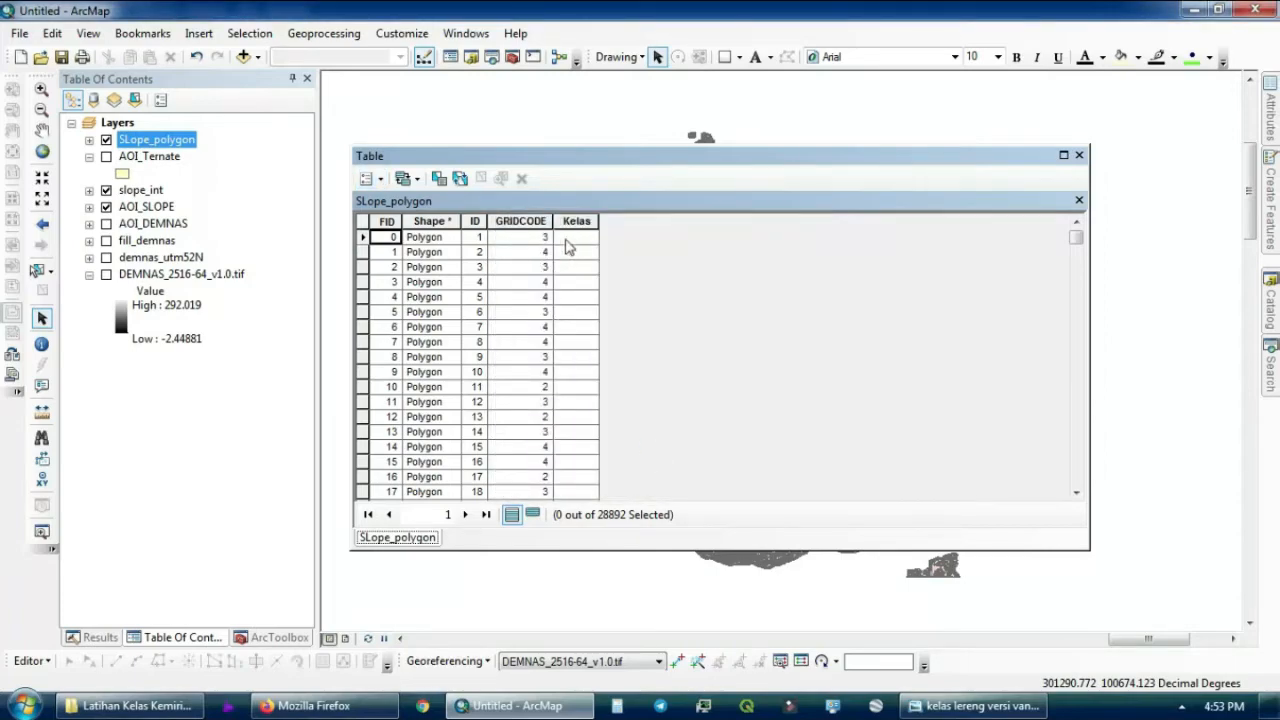
Select the SLope_polygon records by attributes where "GRIDCODE" = 1
click(380, 180)
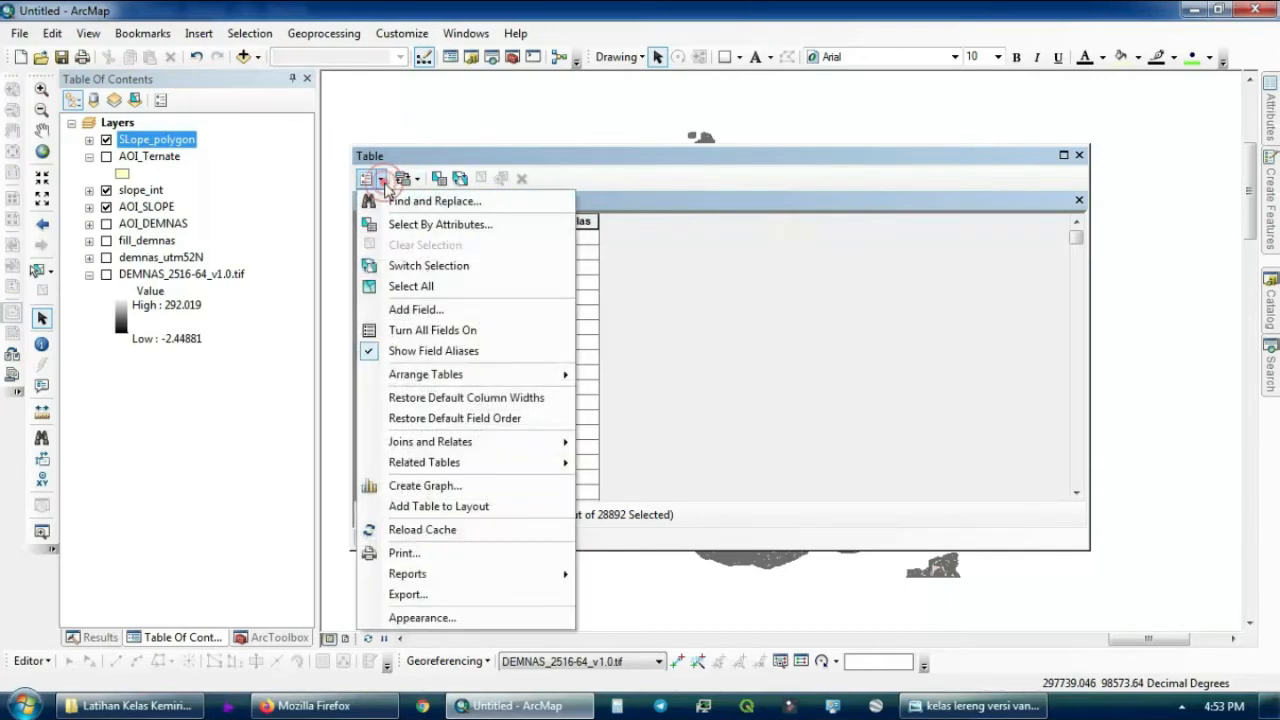
click(430, 226)
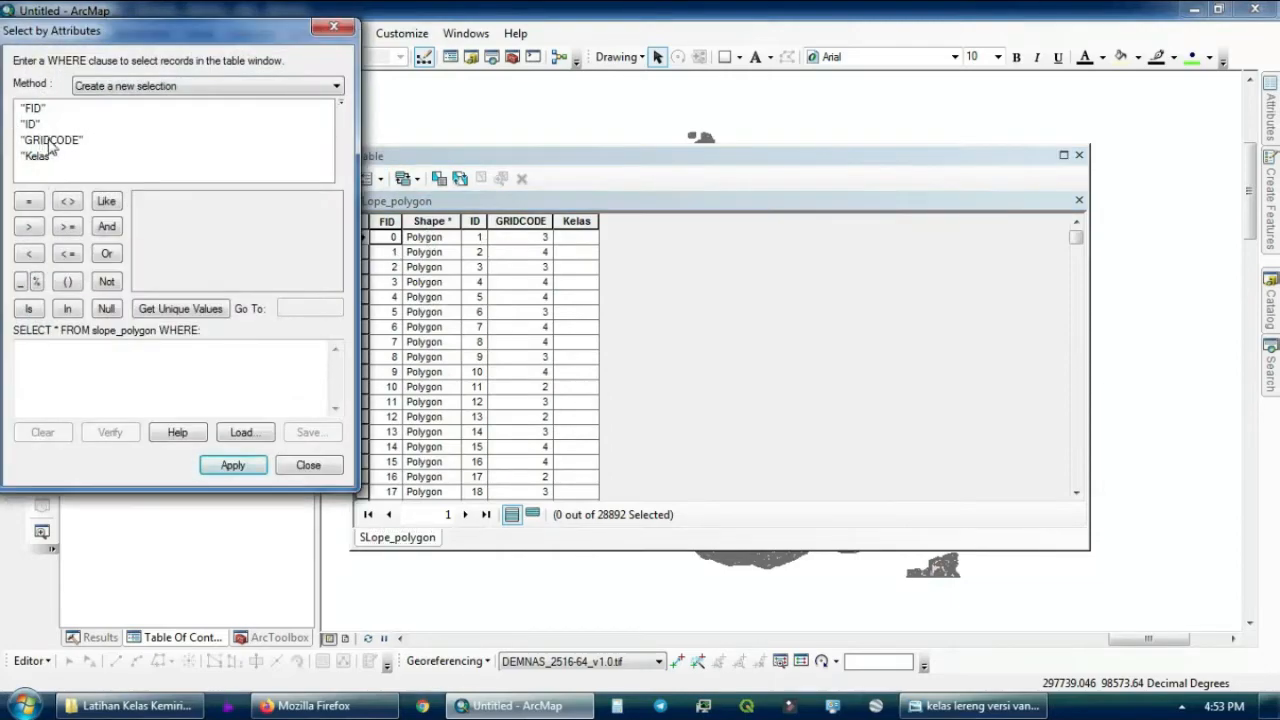
double_click(48, 145)
click(29, 201)
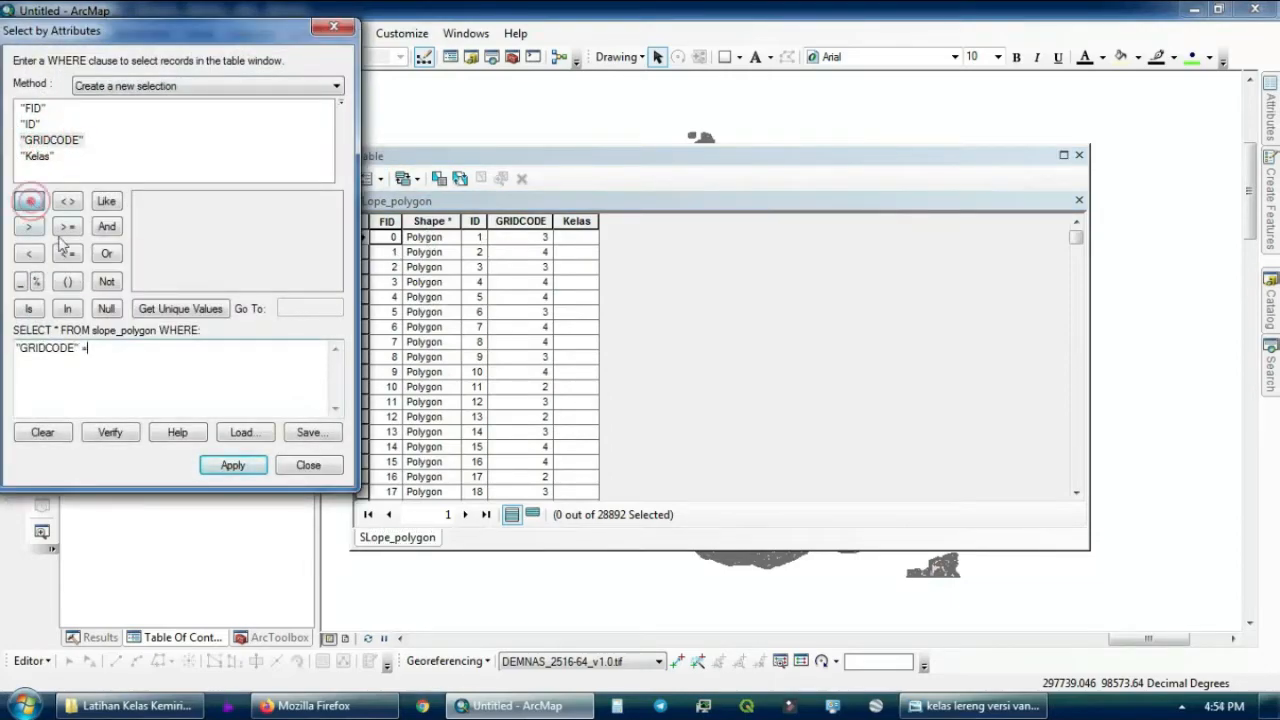
click(170, 312)
double_click(141, 200)
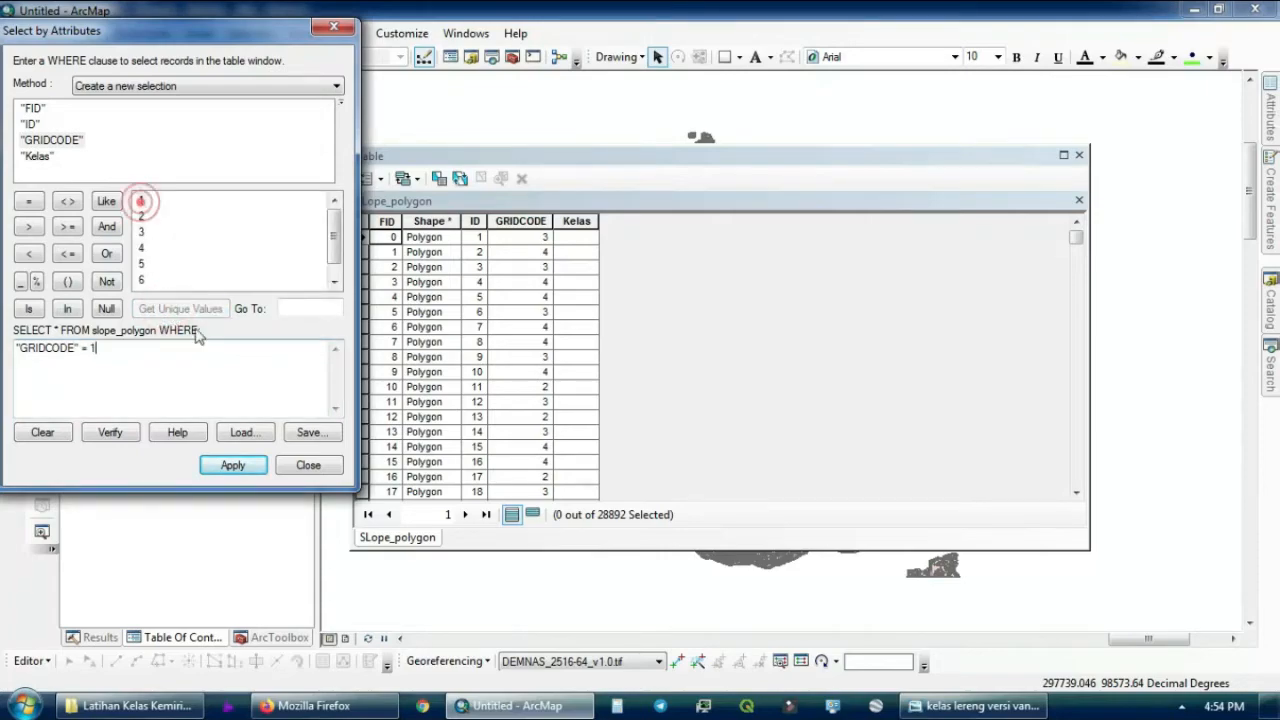
click(233, 465)
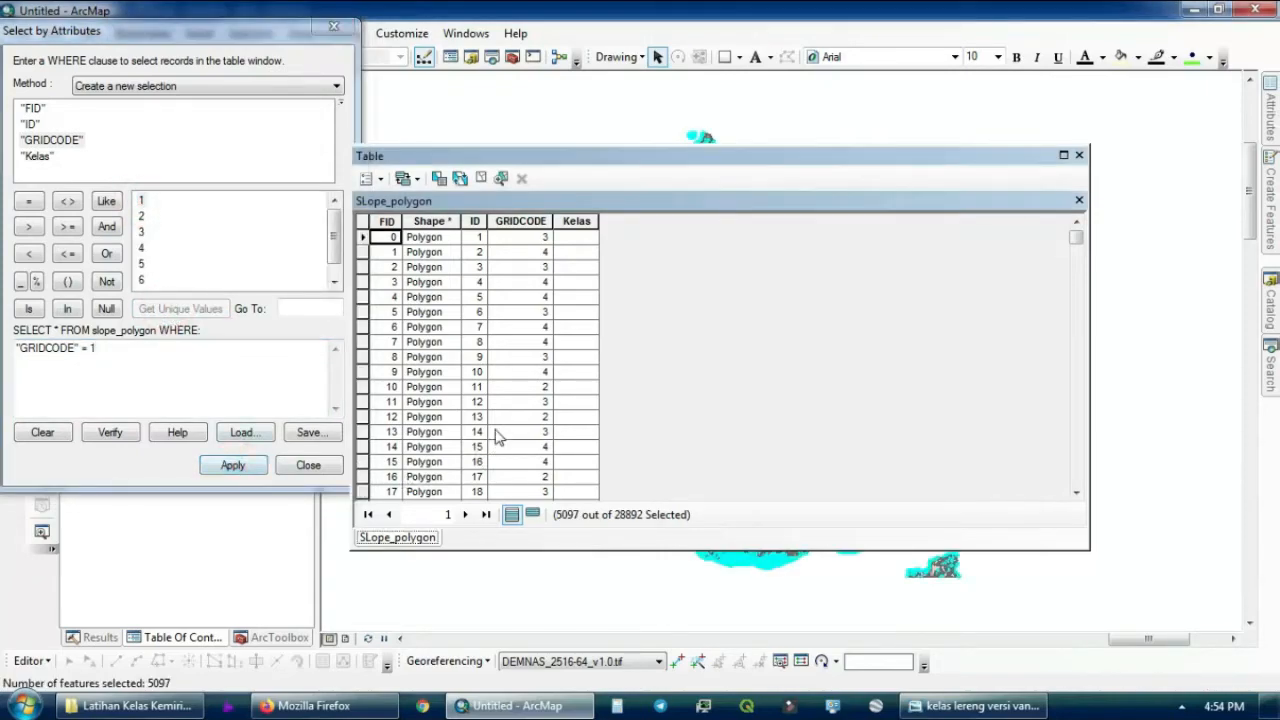
Show only the selected records and set their Kelas field to "0-2" with the Field Calculator
click(532, 514)
mouse_move(1077, 237)
mouse_down()
mouse_move(1083, 251)
mouse_move(1086, 219)
mouse_up()
right_click(577, 221)
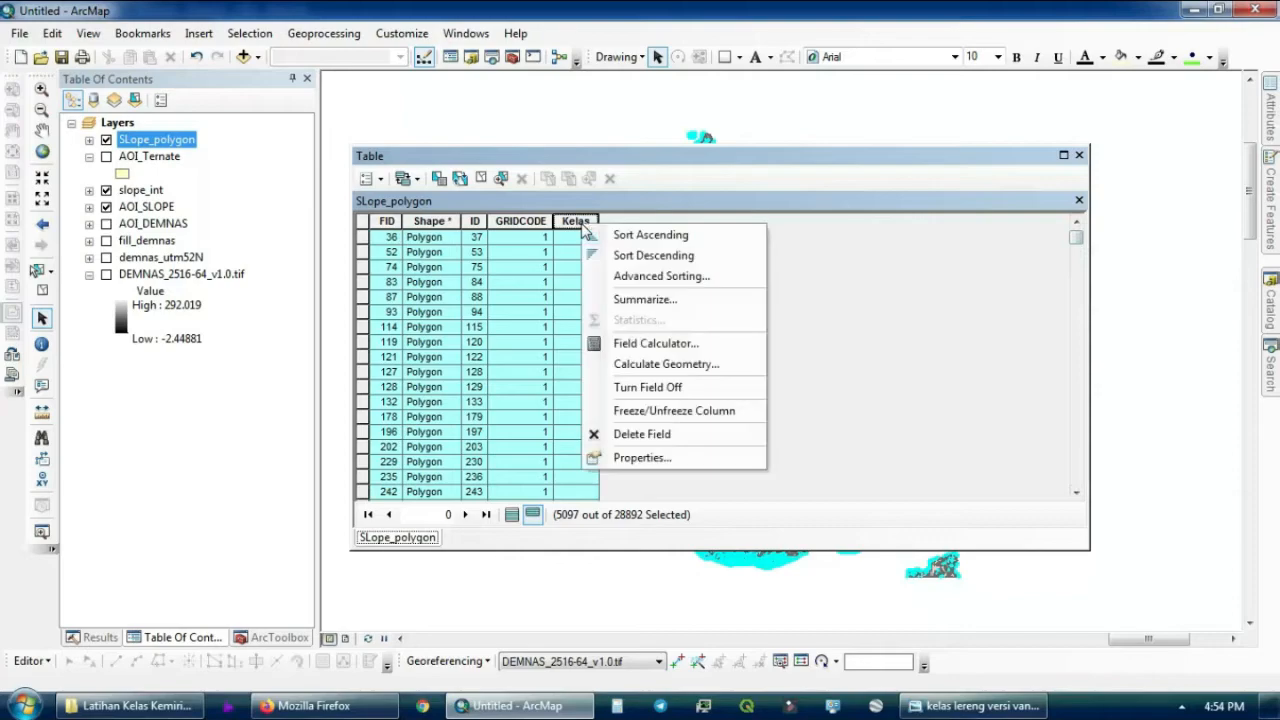
click(686, 350)
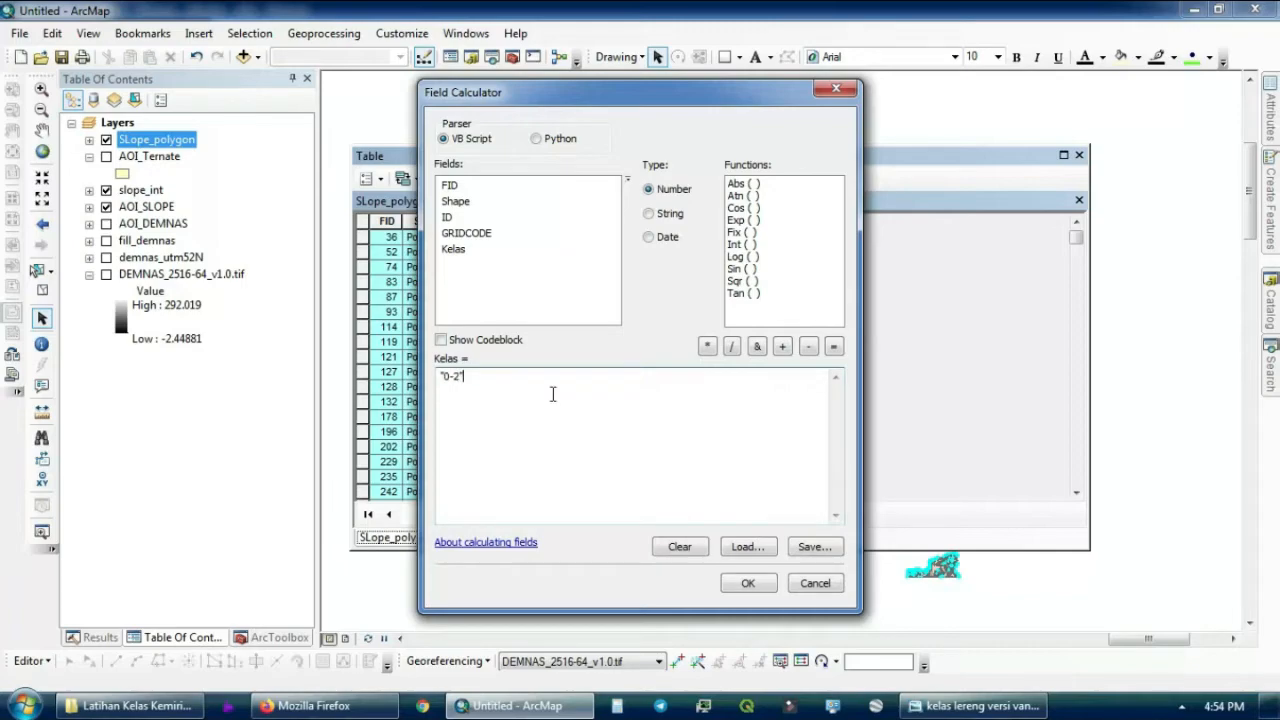
click(745, 584)
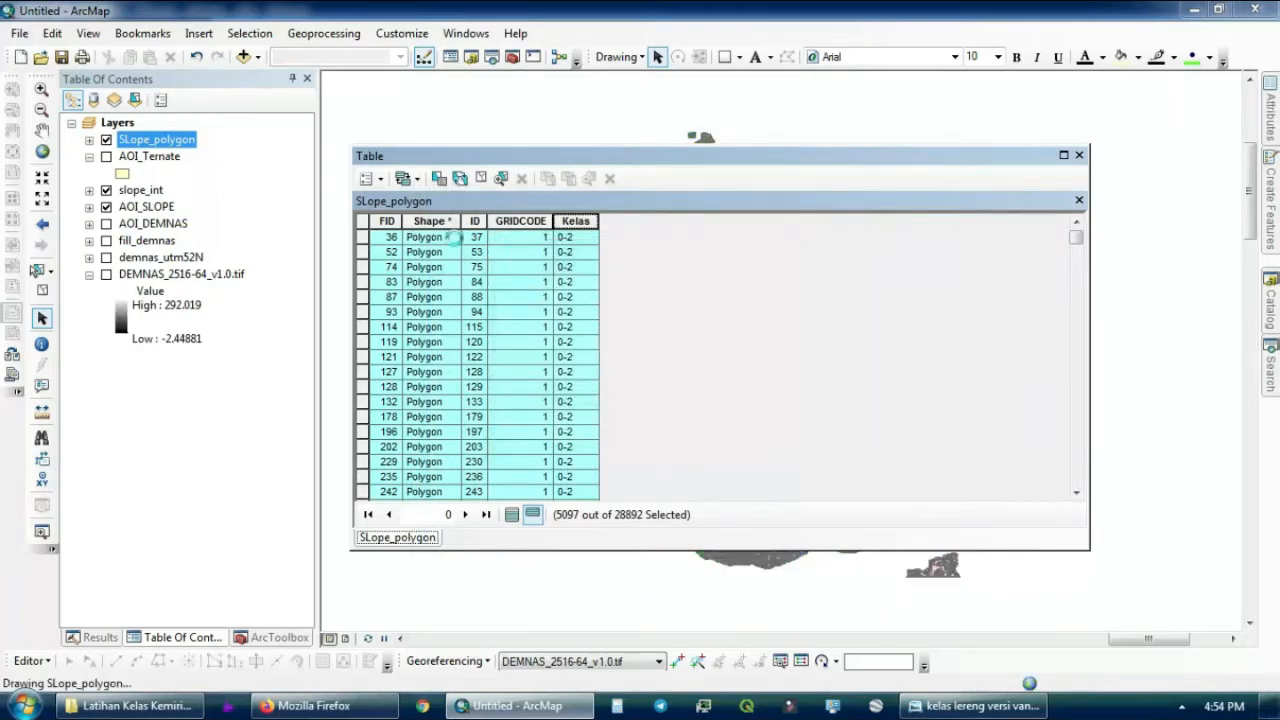
Change the attribute query to "GRIDCODE" = 2 and apply it as a new selection
click(381, 181)
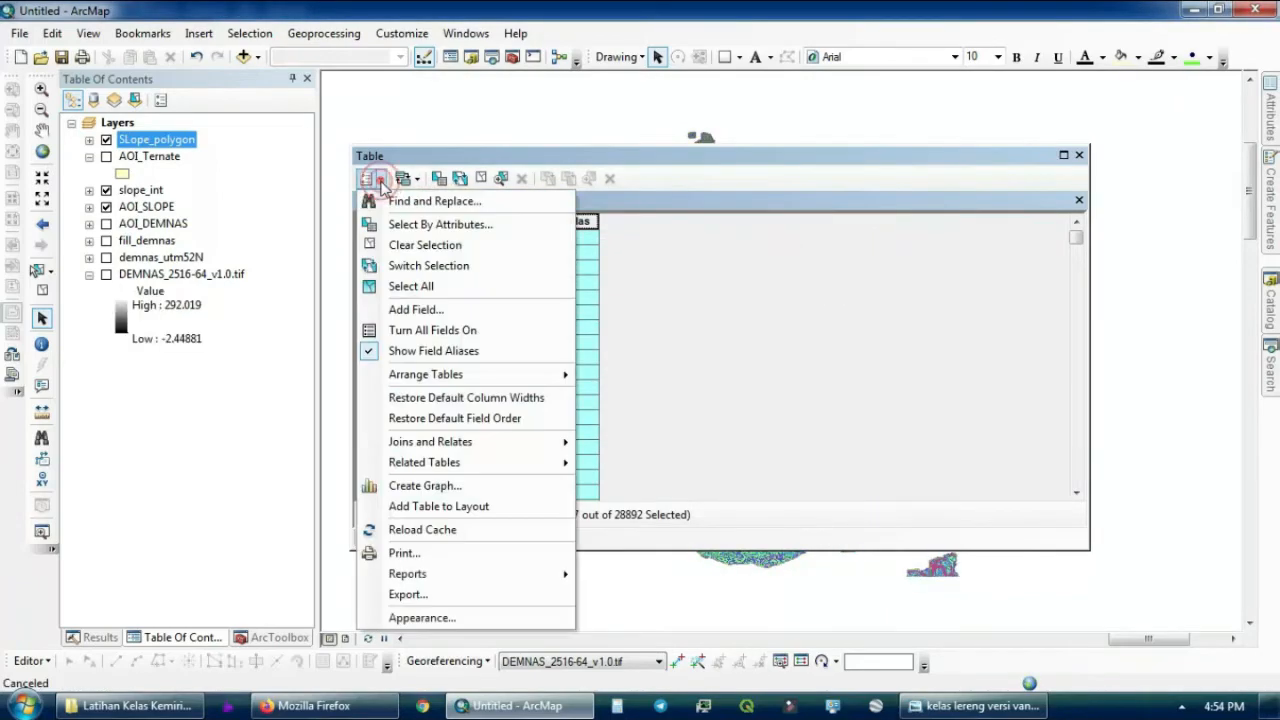
click(447, 228)
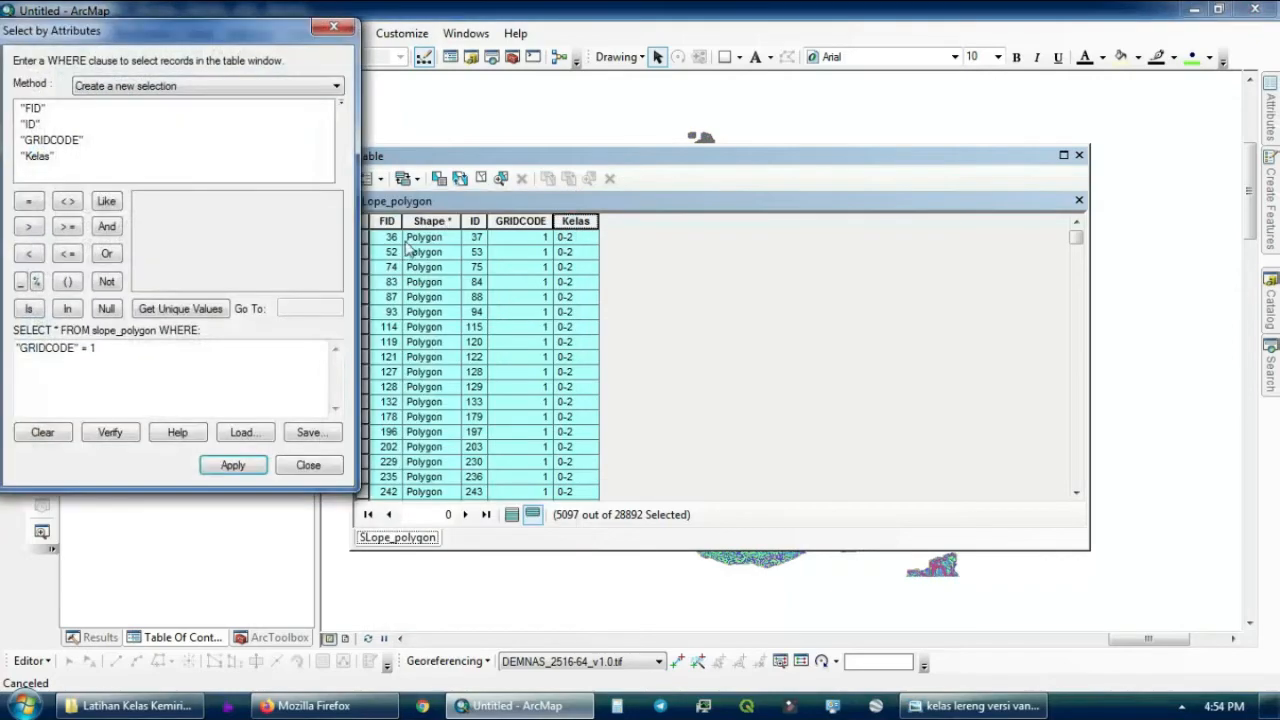
click(118, 346)
key(BackSpace)
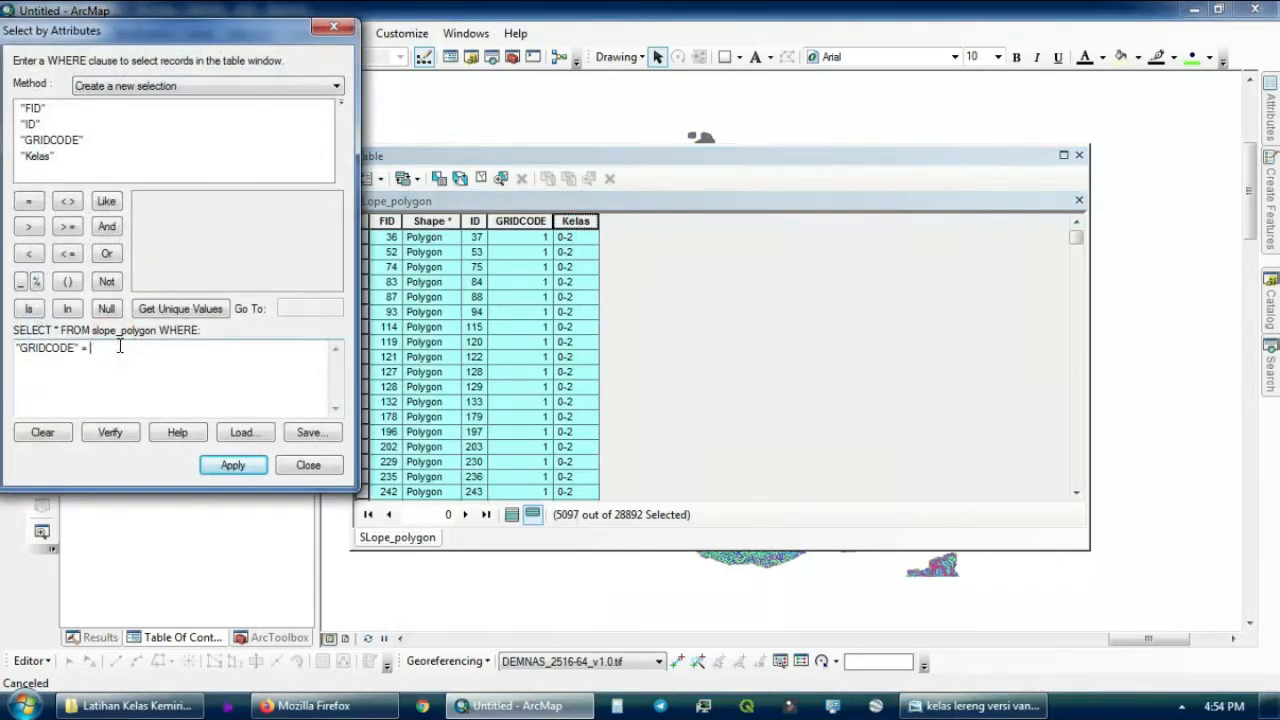
click(230, 465)
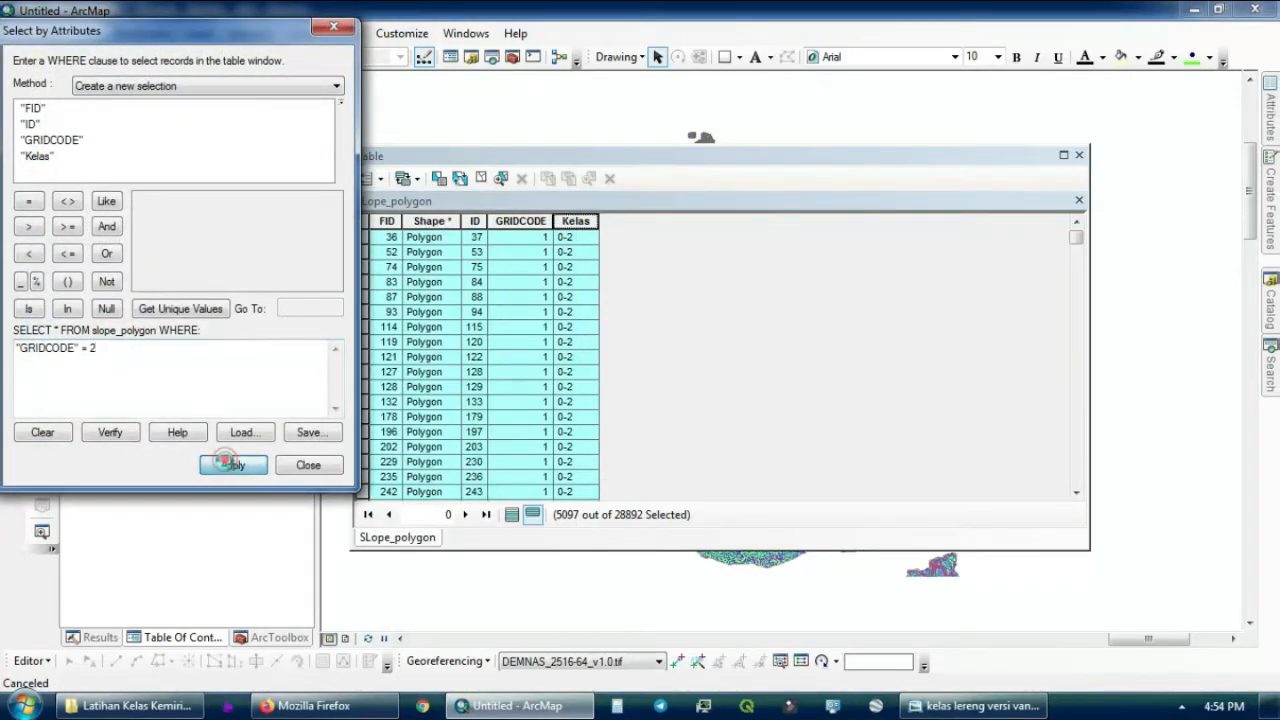
Calculate the Kelas field of the selected GRIDCODE 2 records as "2-7"
right_click(569, 222)
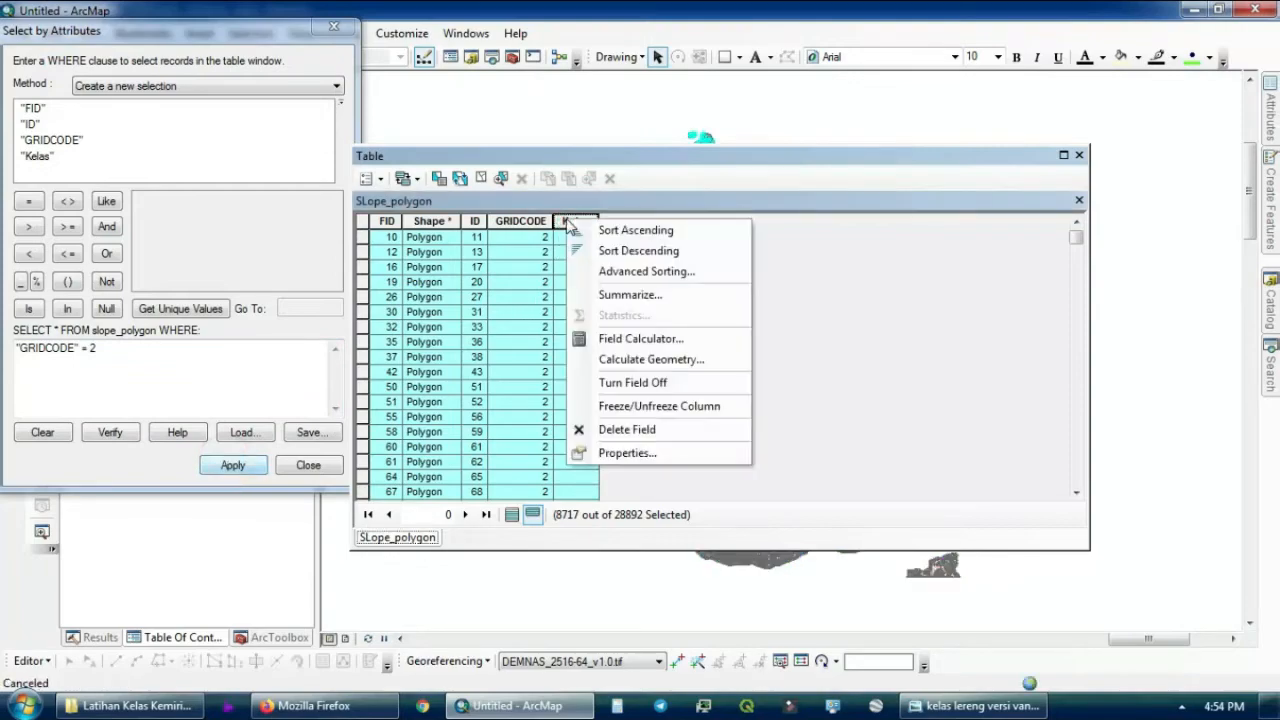
click(684, 340)
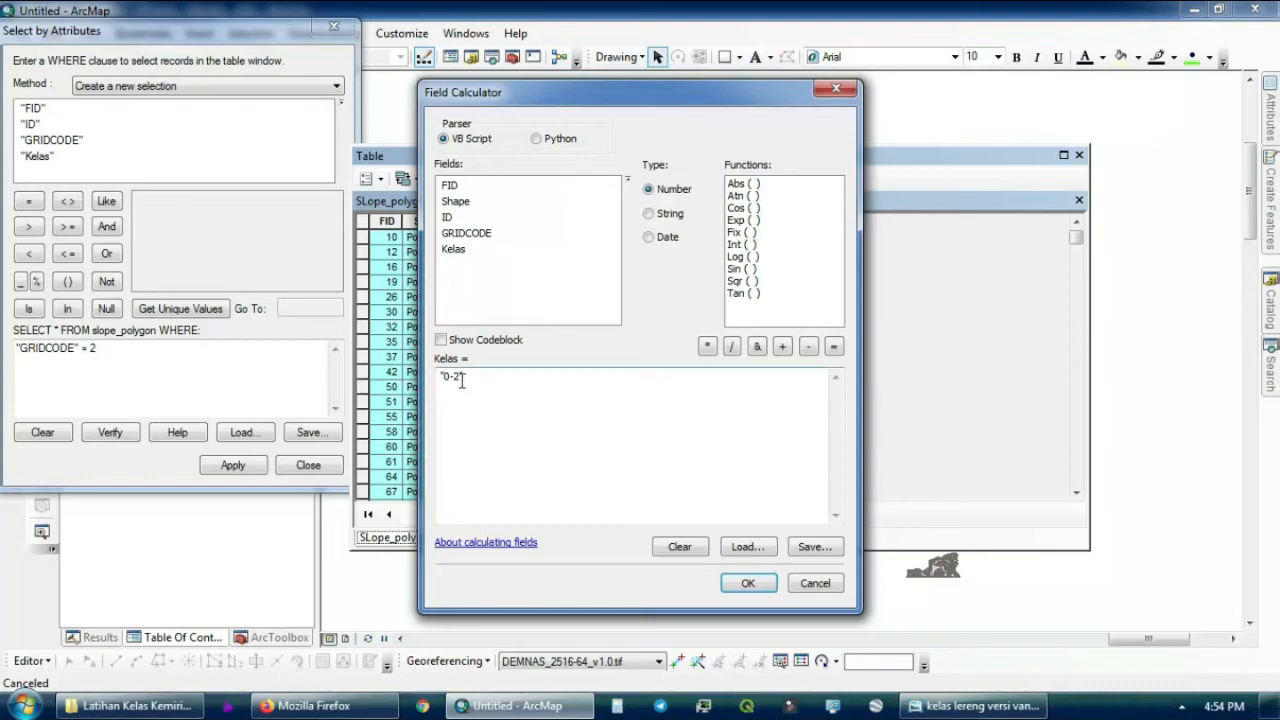
click(458, 380)
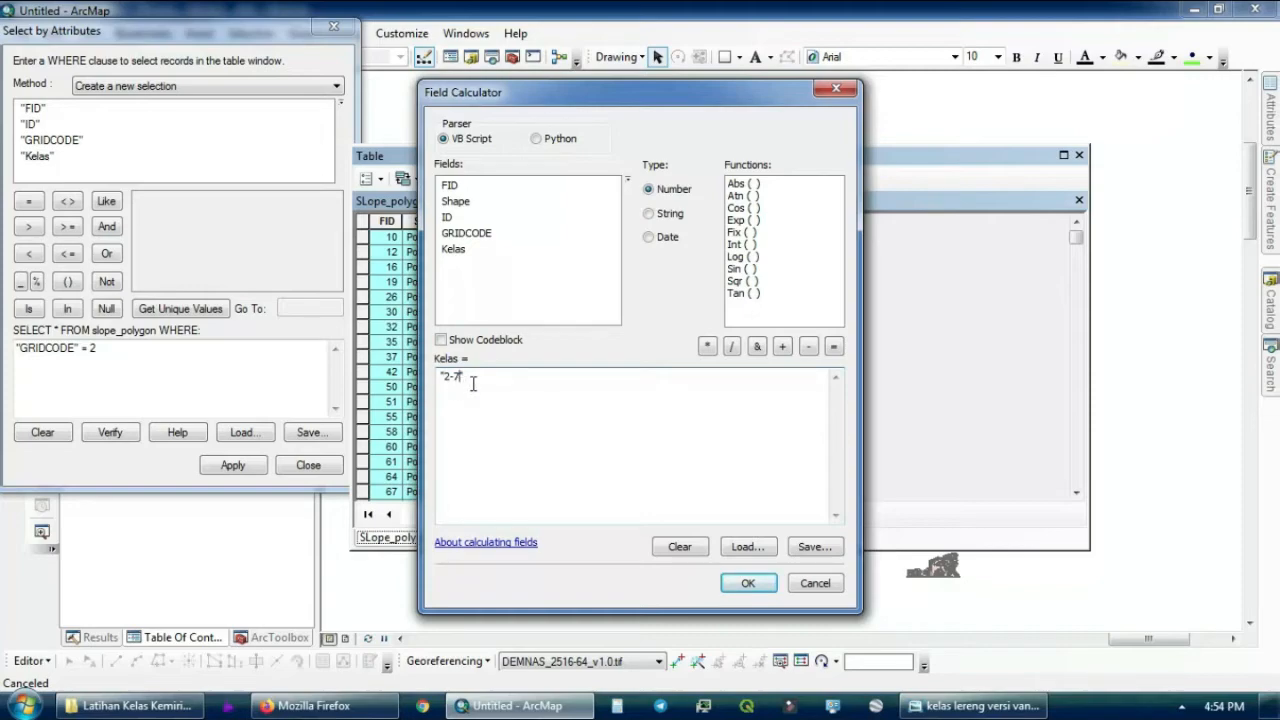
click(473, 383)
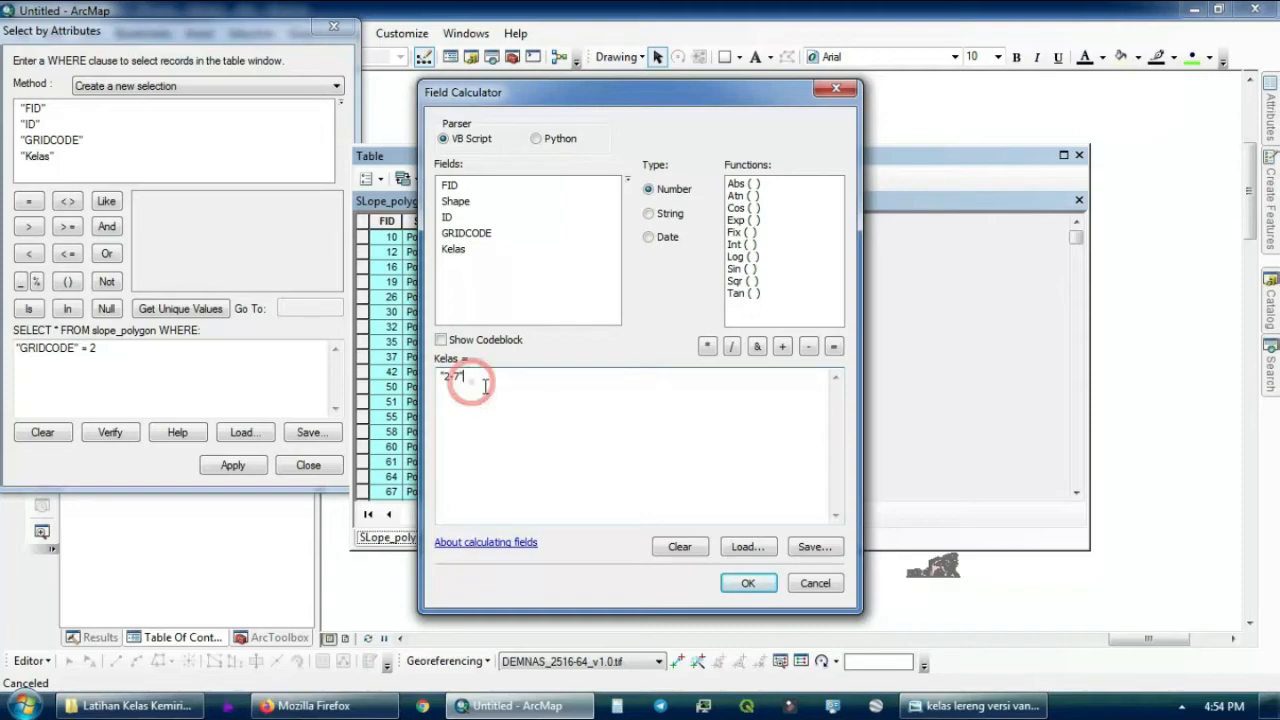
click(748, 583)
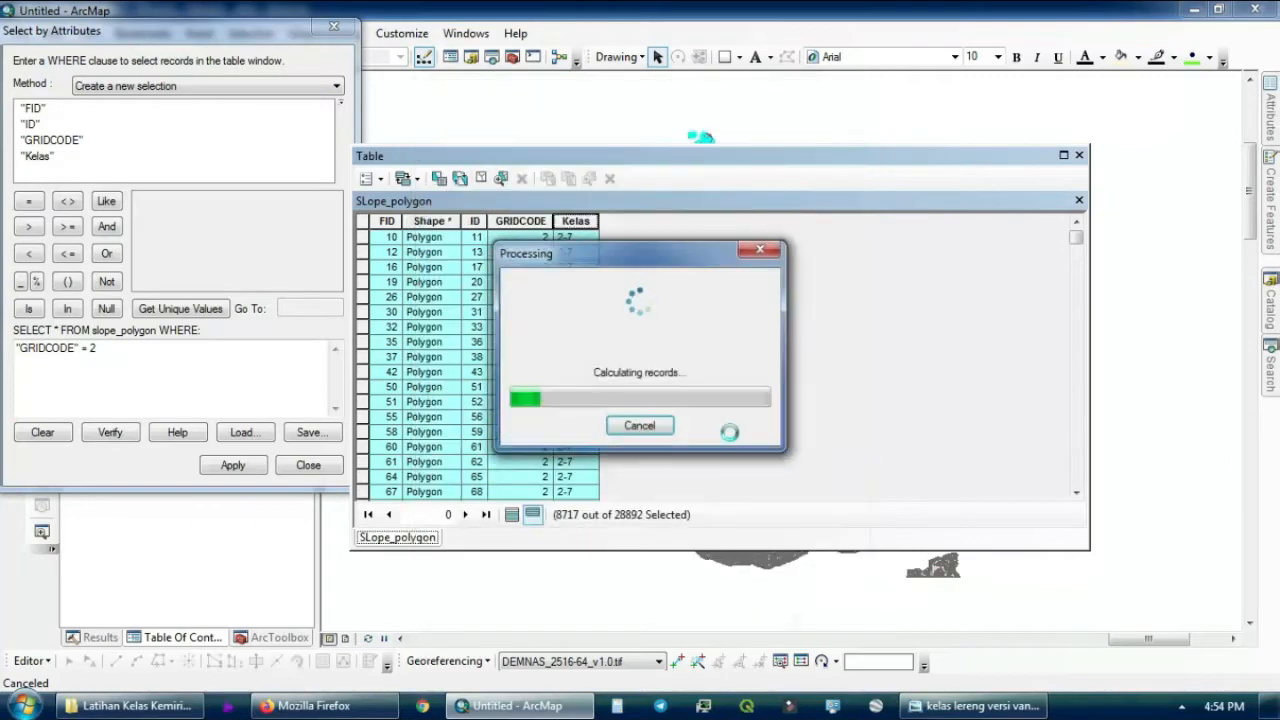
Repeat the selection and calculation for GRIDCODE 3 to 7 with Kelas values 7-15, 15-30, 30-70, 70-140 and >140, then close the table
click(120, 348)
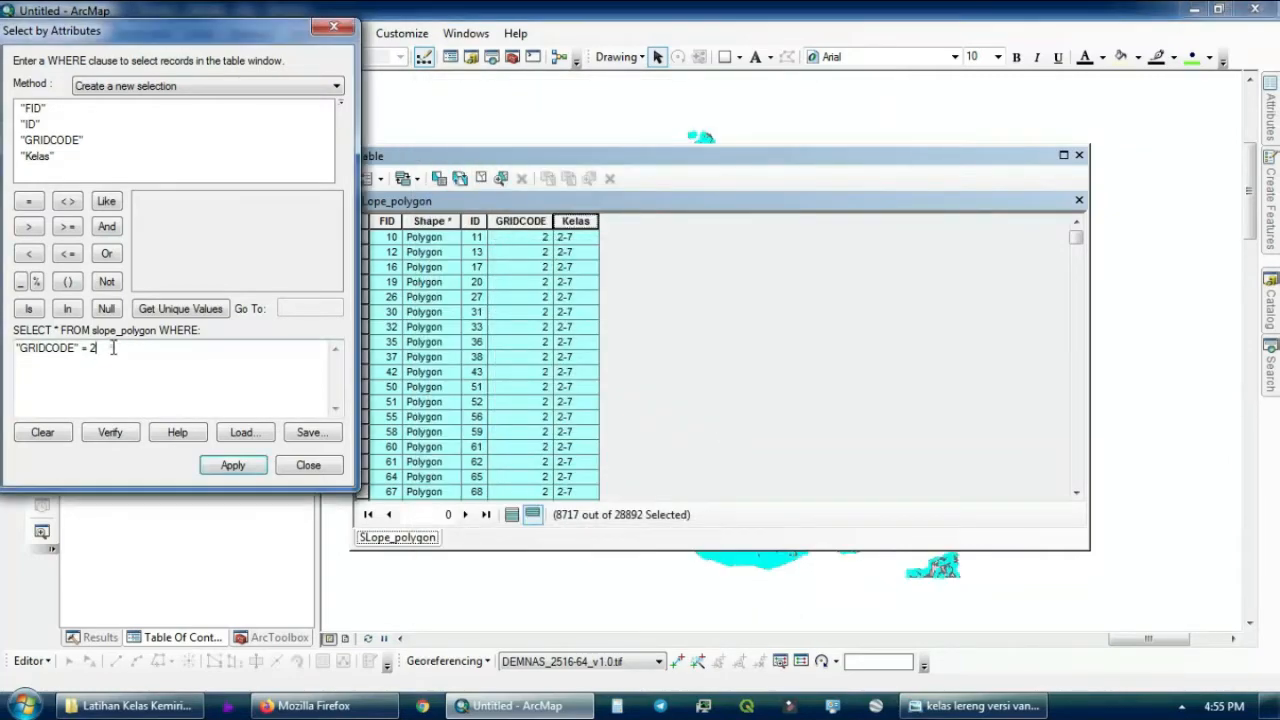
key(BackSpace)
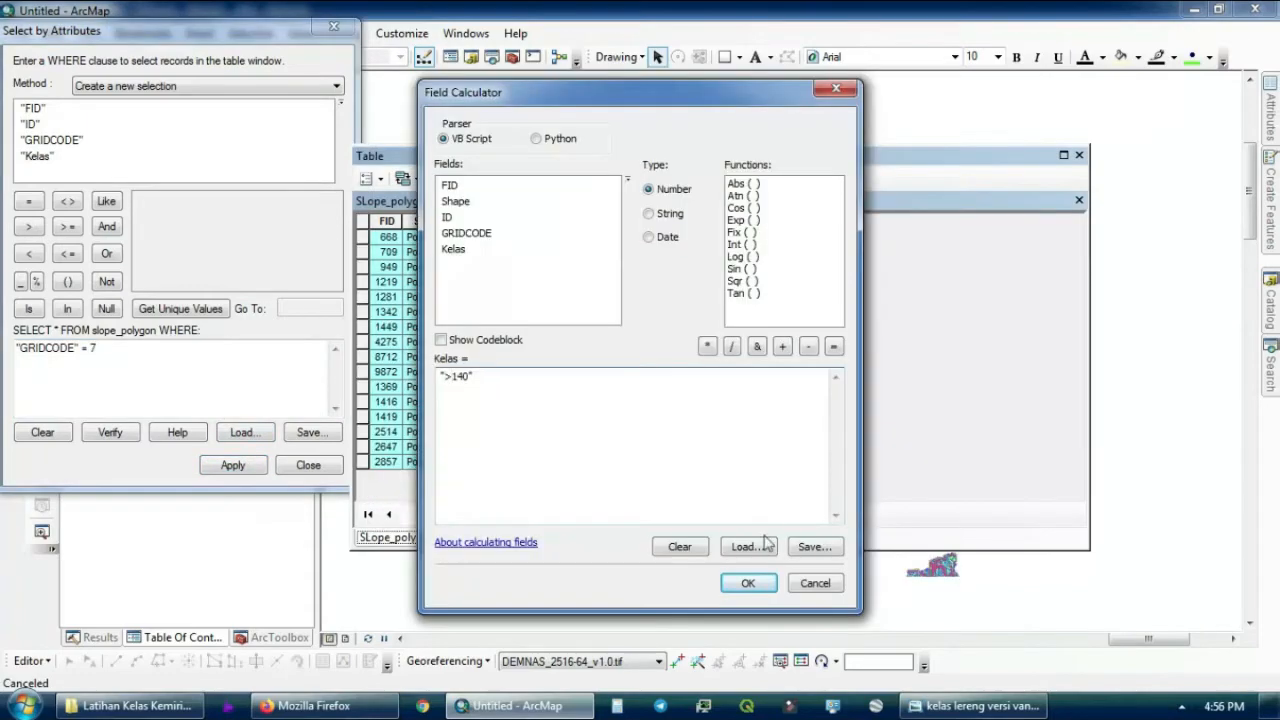
click(740, 582)
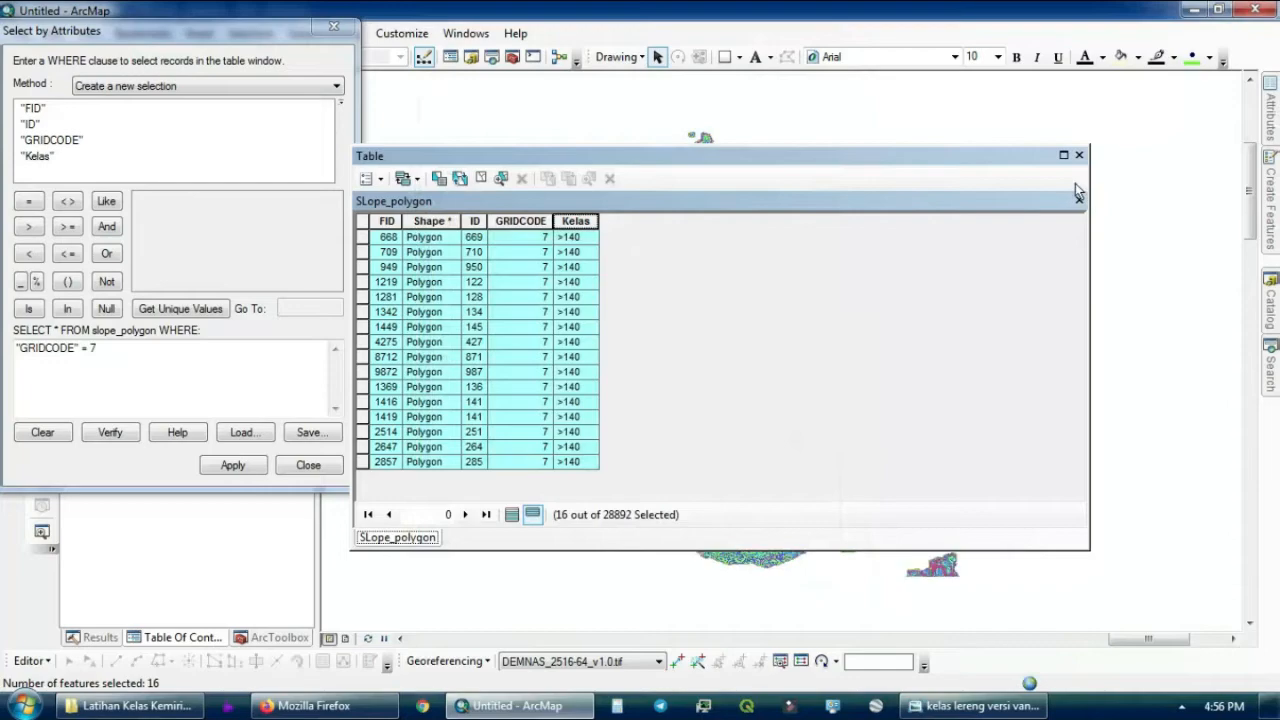
click(337, 27)
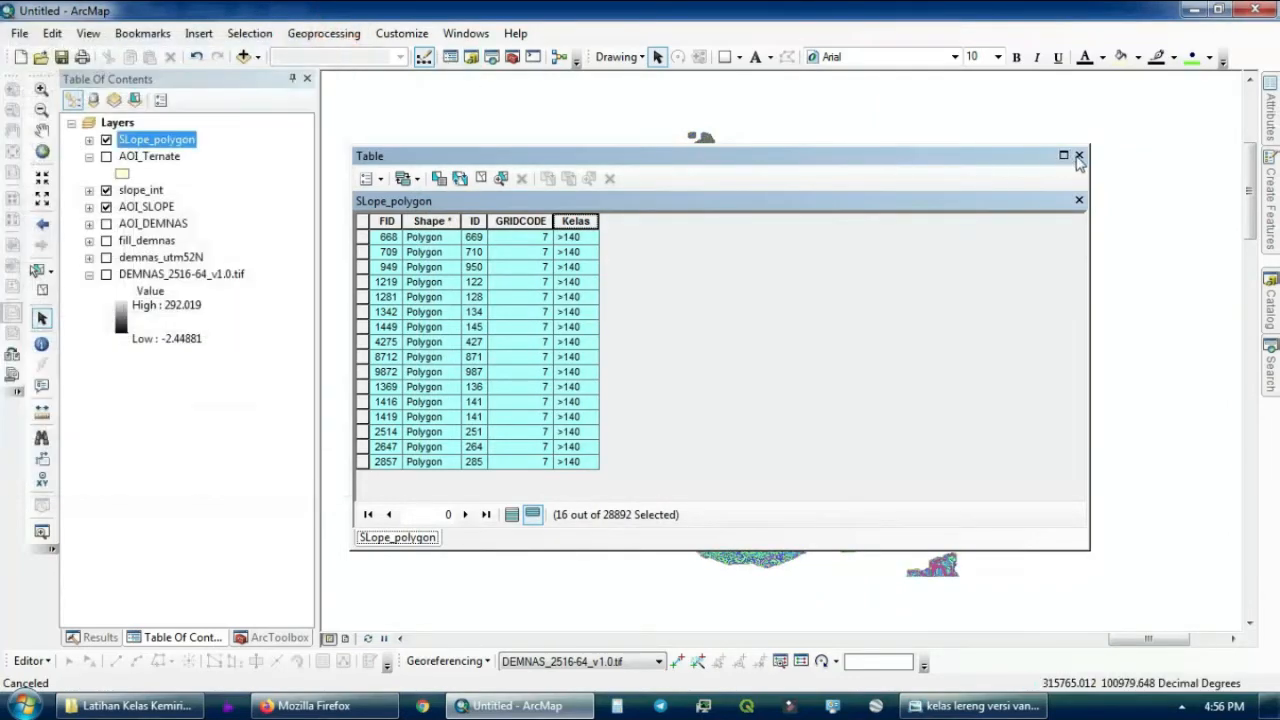
click(1079, 155)
Symbolize the SLope_polygon layer by unique values of the Kelas field and add all its values
double_click(181, 146)
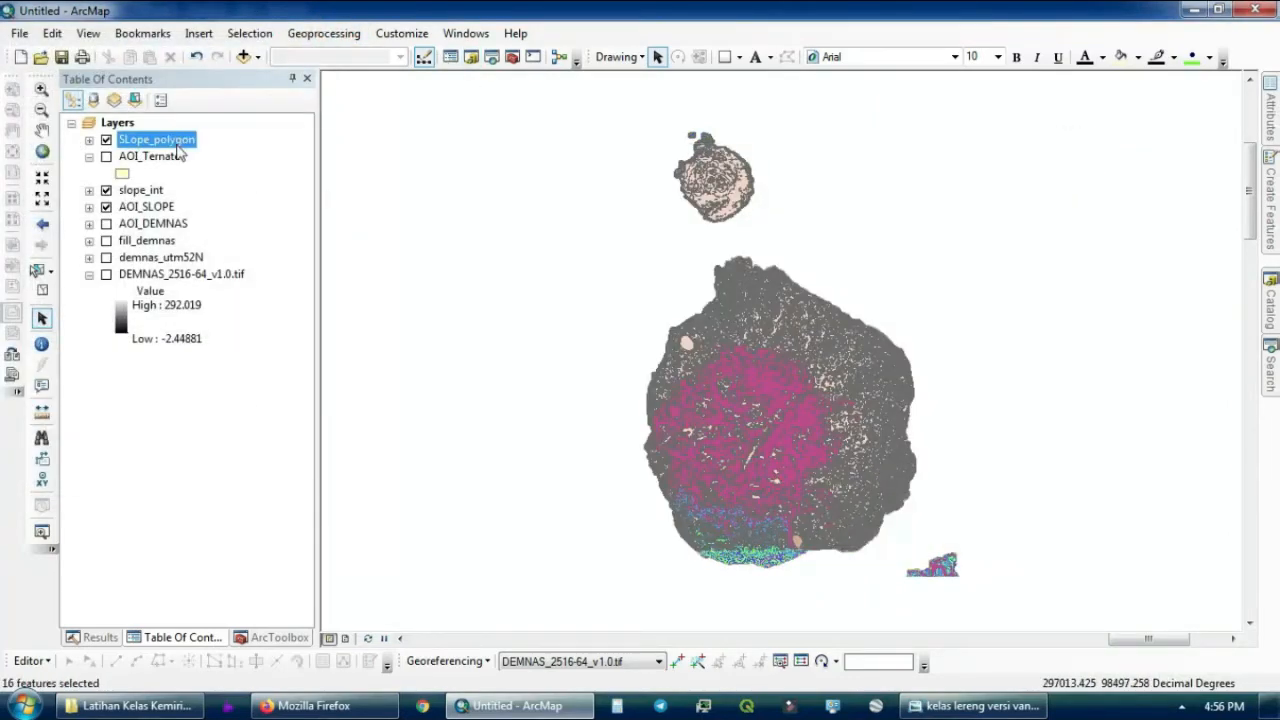
click(554, 145)
click(375, 210)
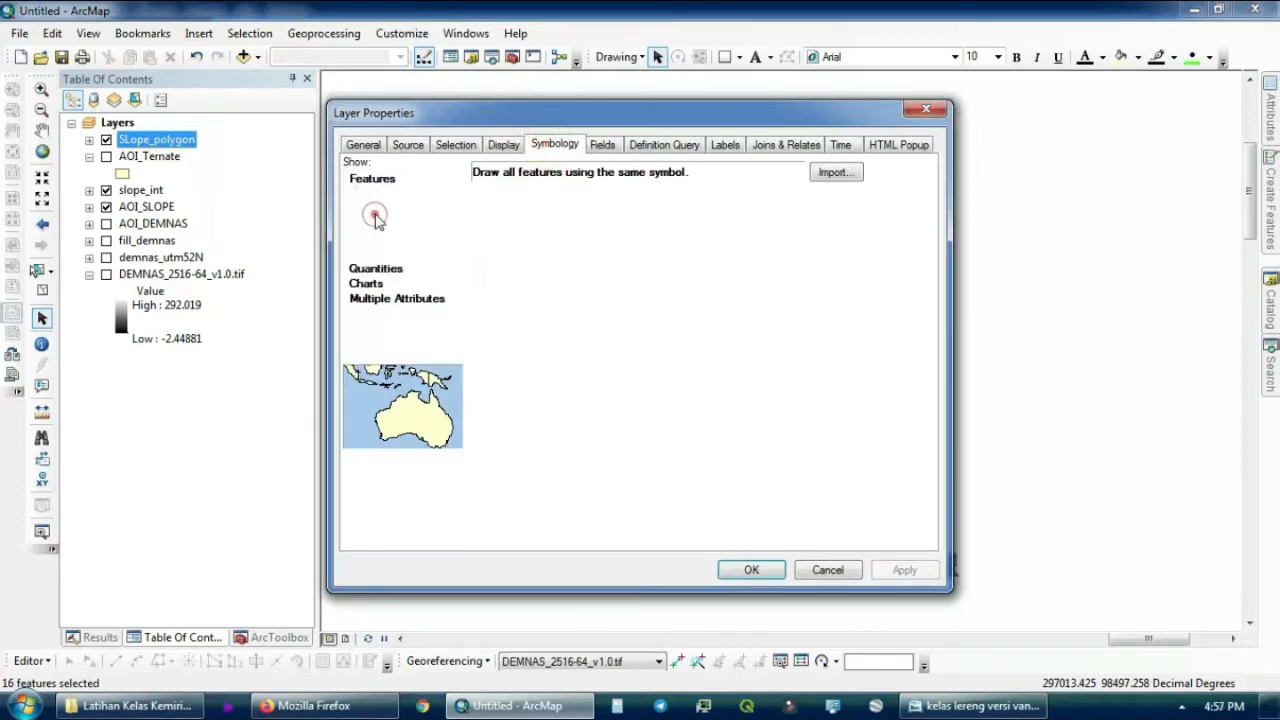
click(502, 213)
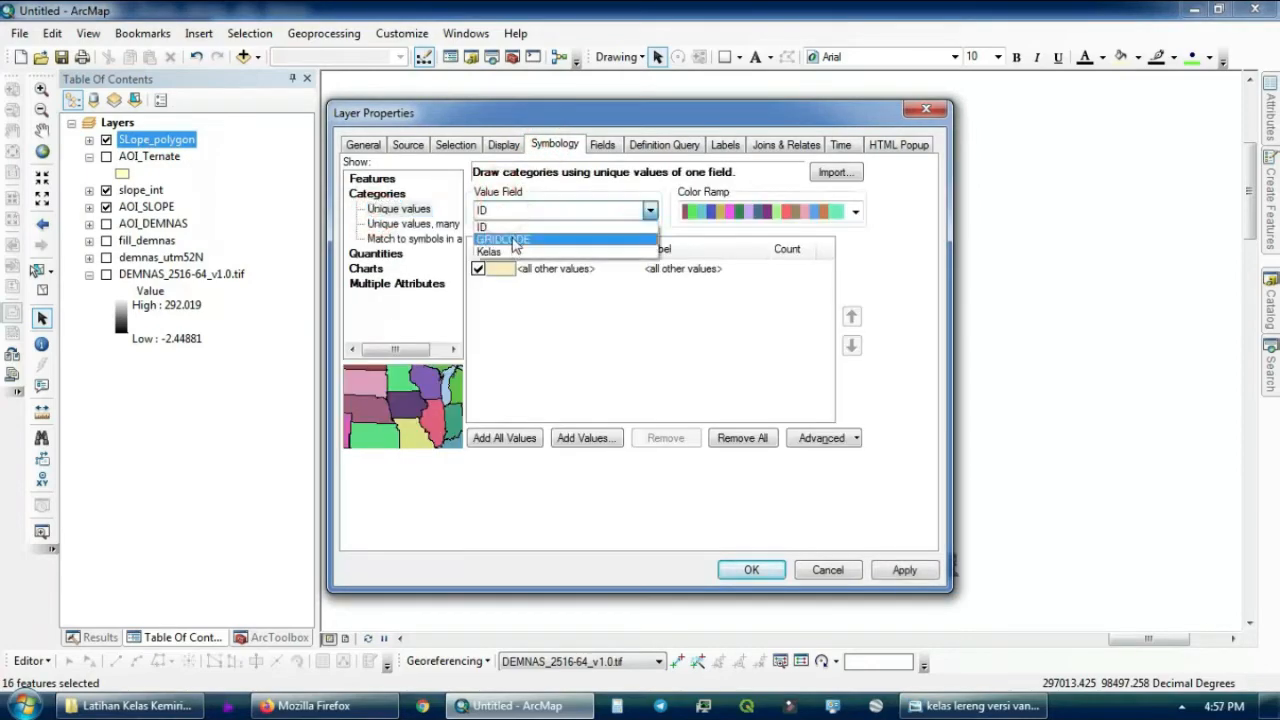
click(510, 253)
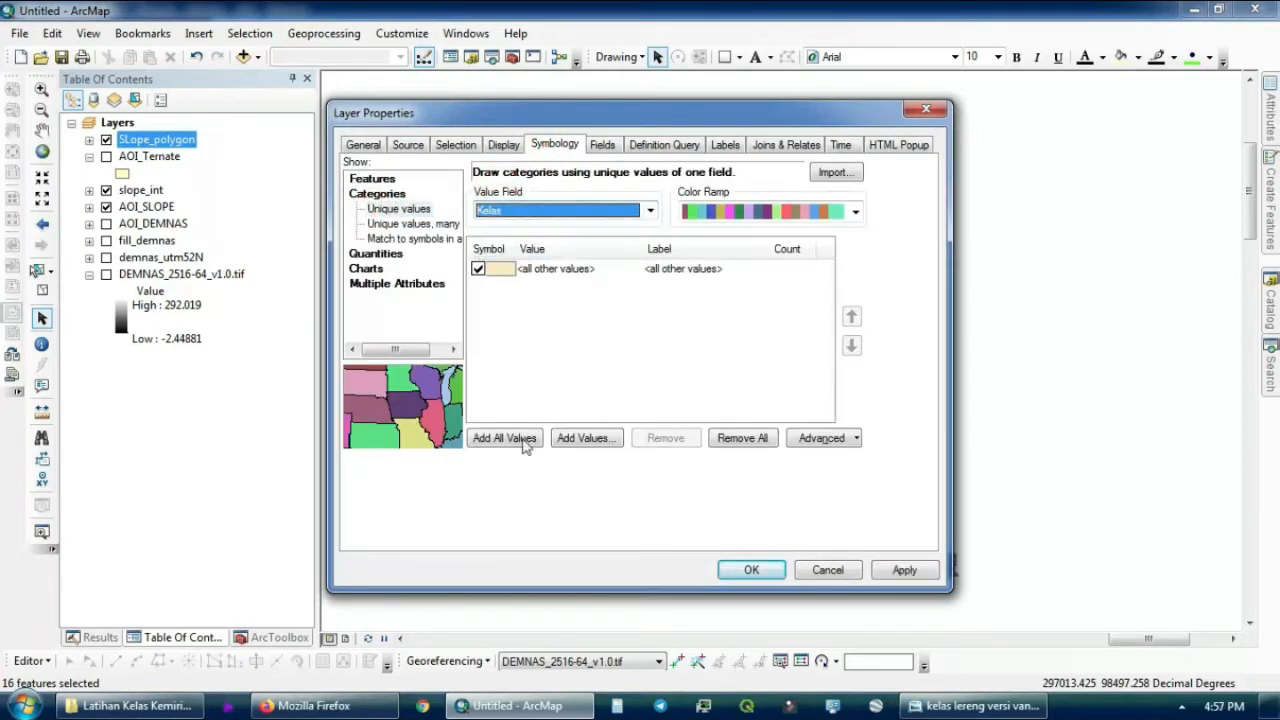
click(522, 442)
Reorder the Kelas classes in ascending slope order, moving 2-7 below 0-2 and 7-15 above 15-30
click(494, 322)
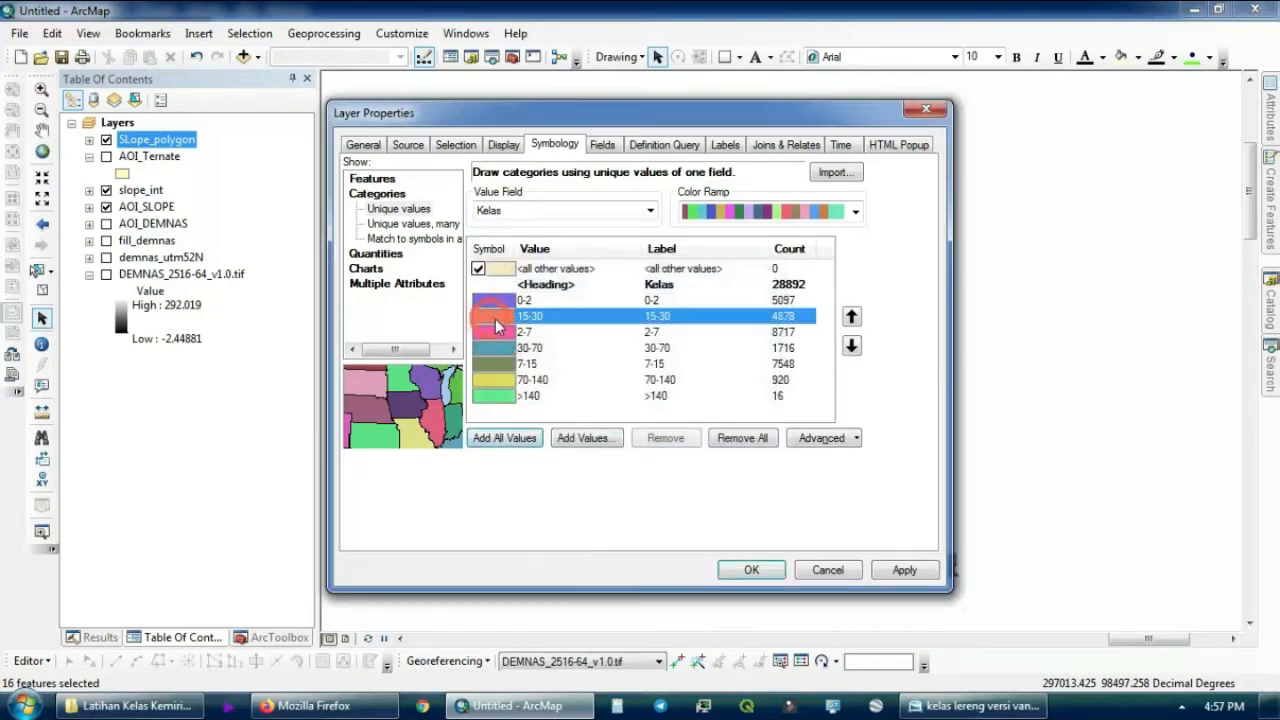
click(505, 334)
click(852, 317)
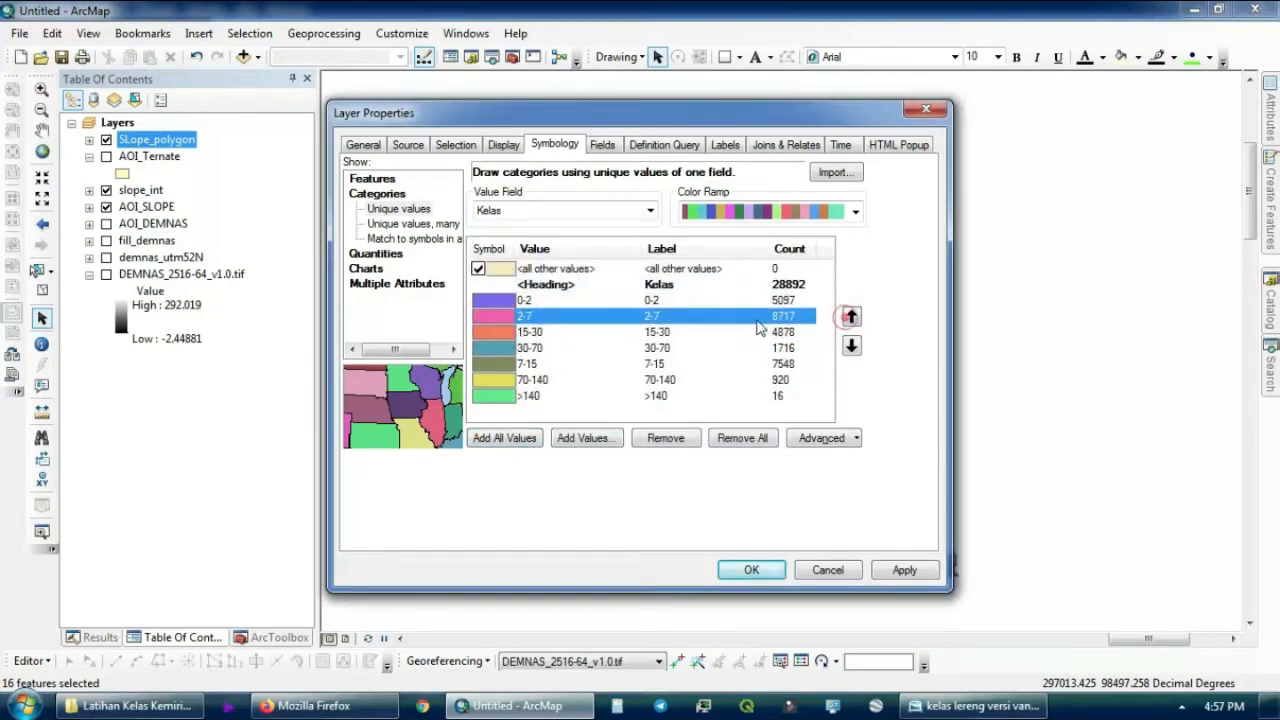
click(592, 406)
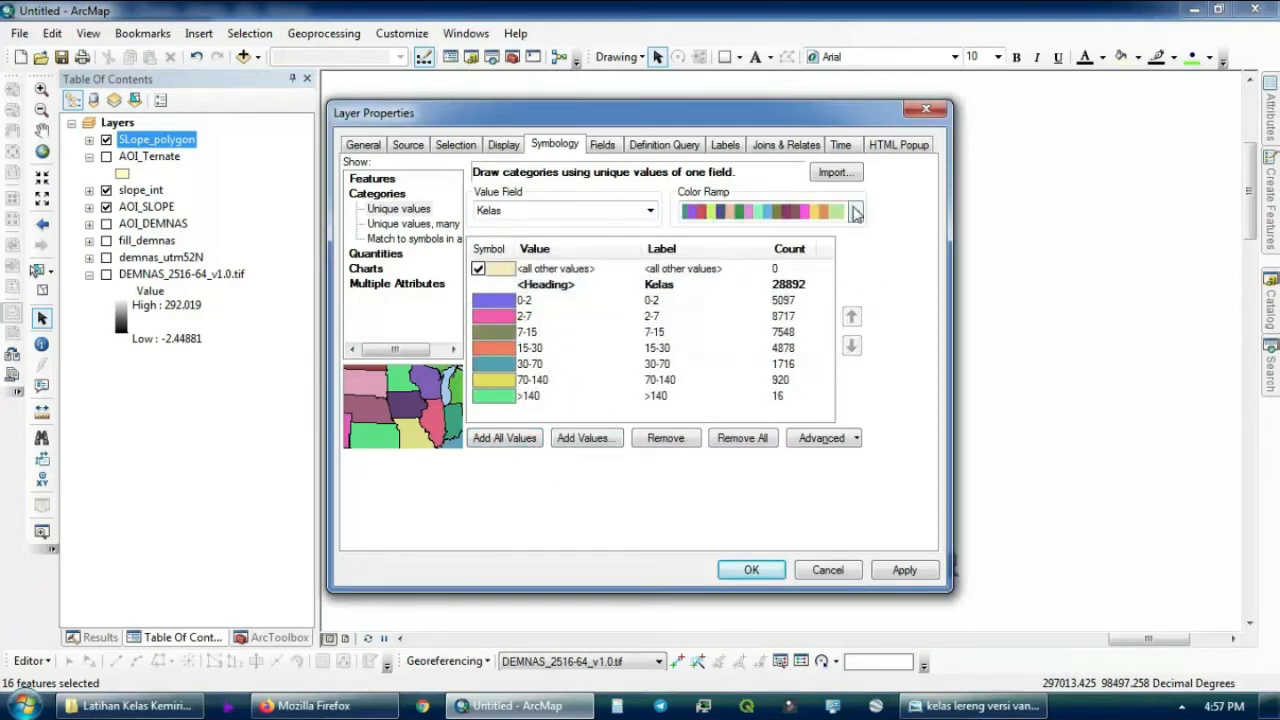
Apply the dark green–yellow–red color ramp to the Kelas classes of SLope_polygon
click(856, 211)
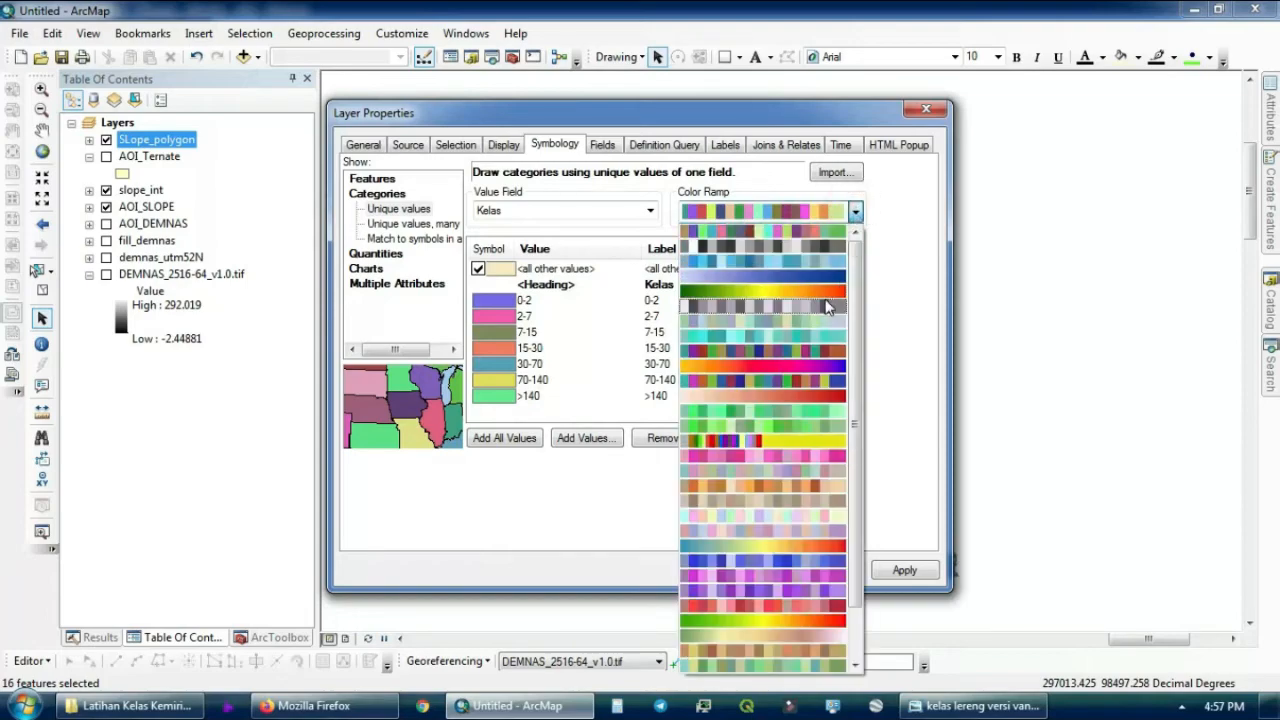
click(775, 291)
click(745, 575)
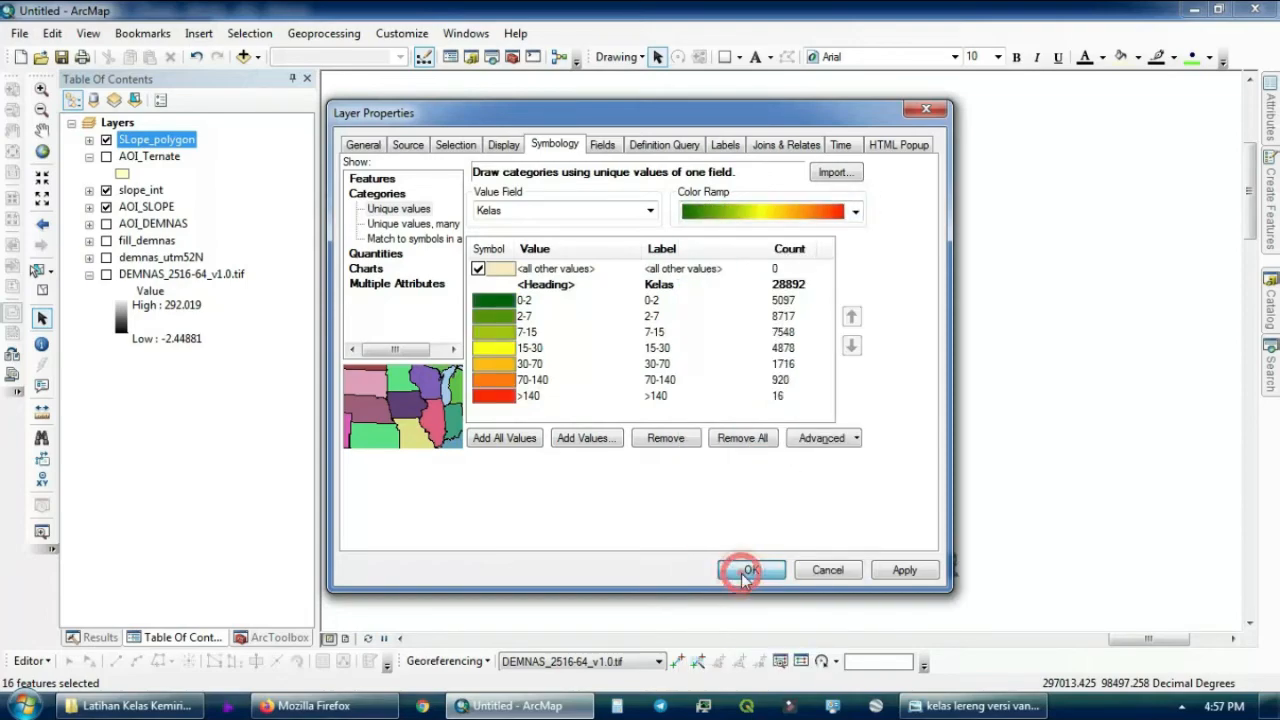
Set the outline color of all SLope_polygon class symbols to No Color and apply the symbology
right_click(495, 252)
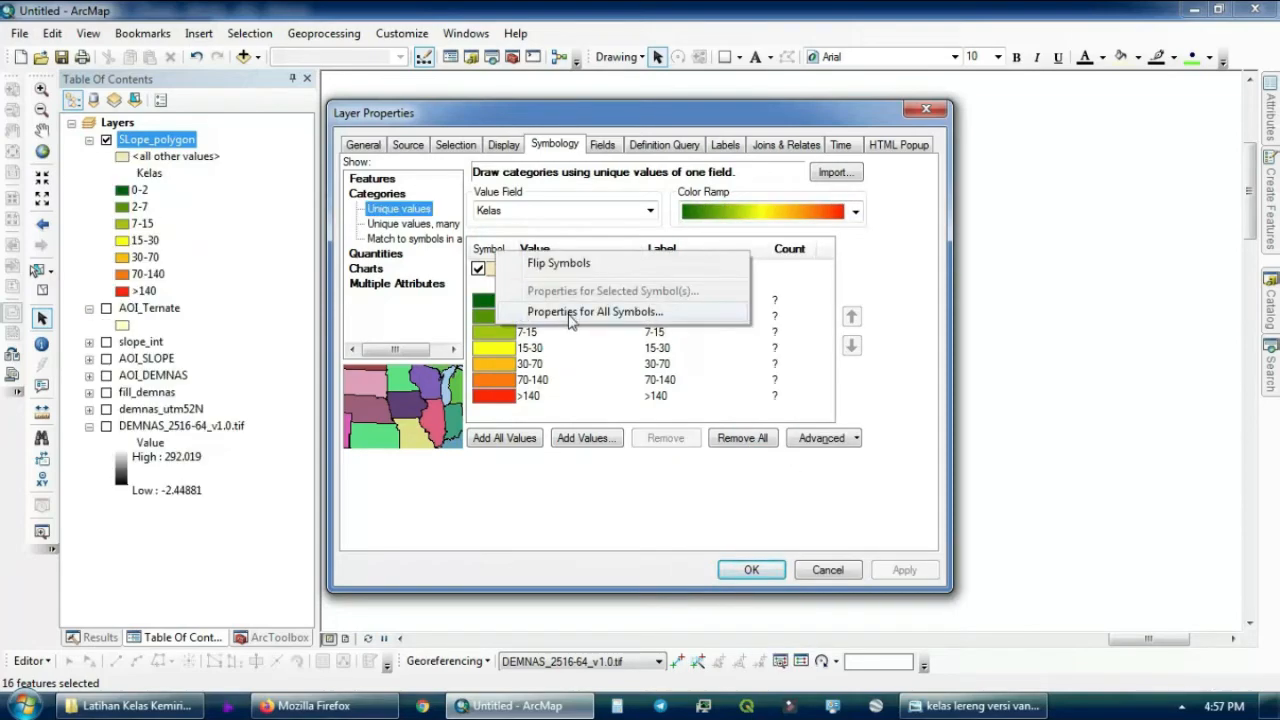
click(572, 313)
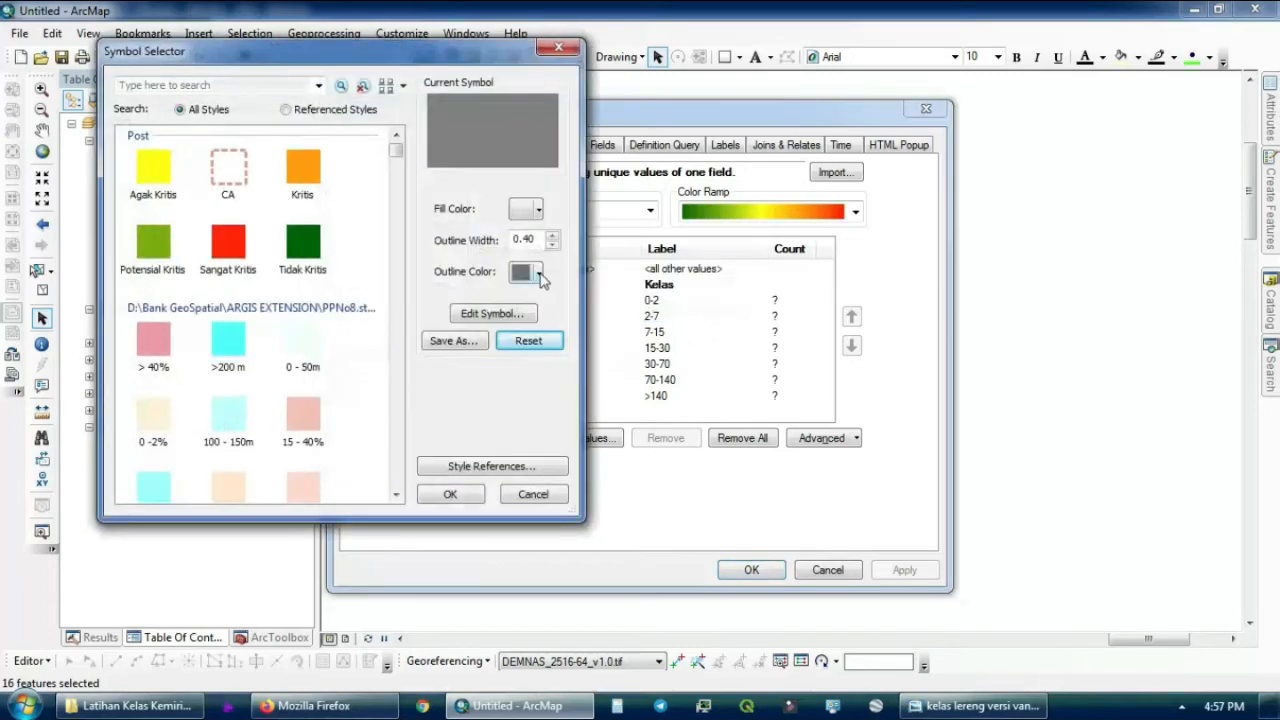
click(539, 273)
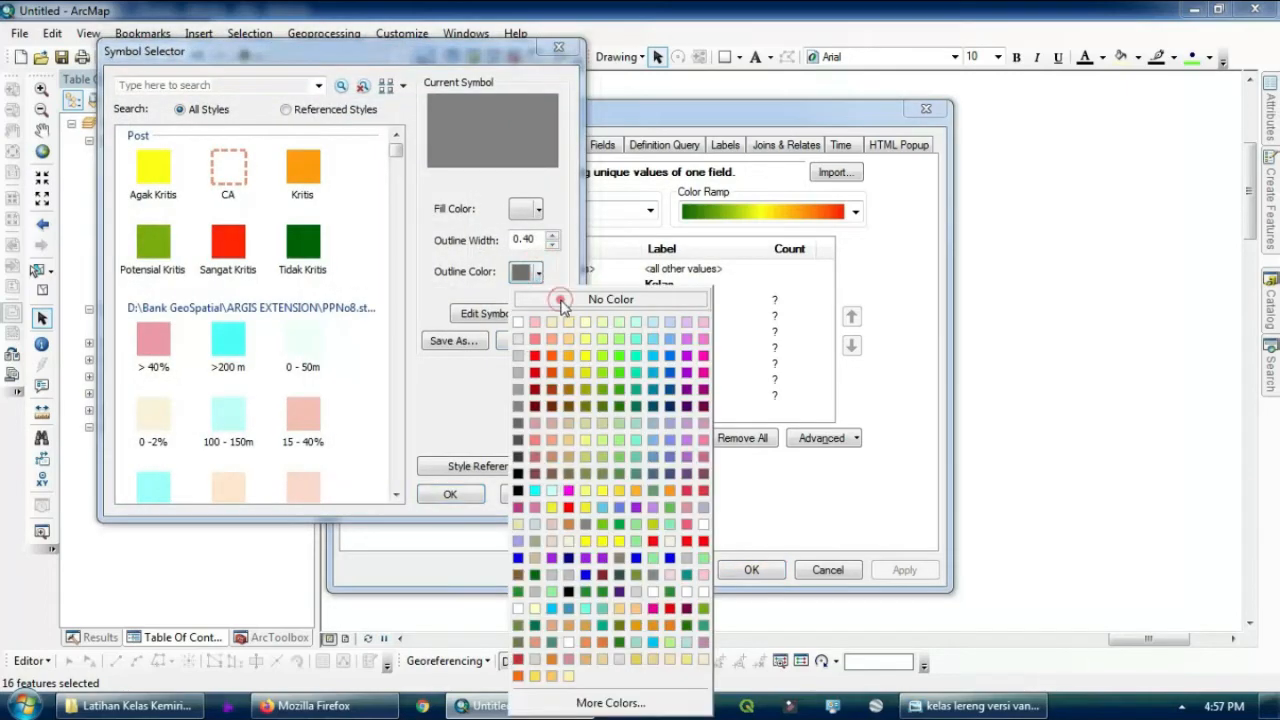
click(563, 303)
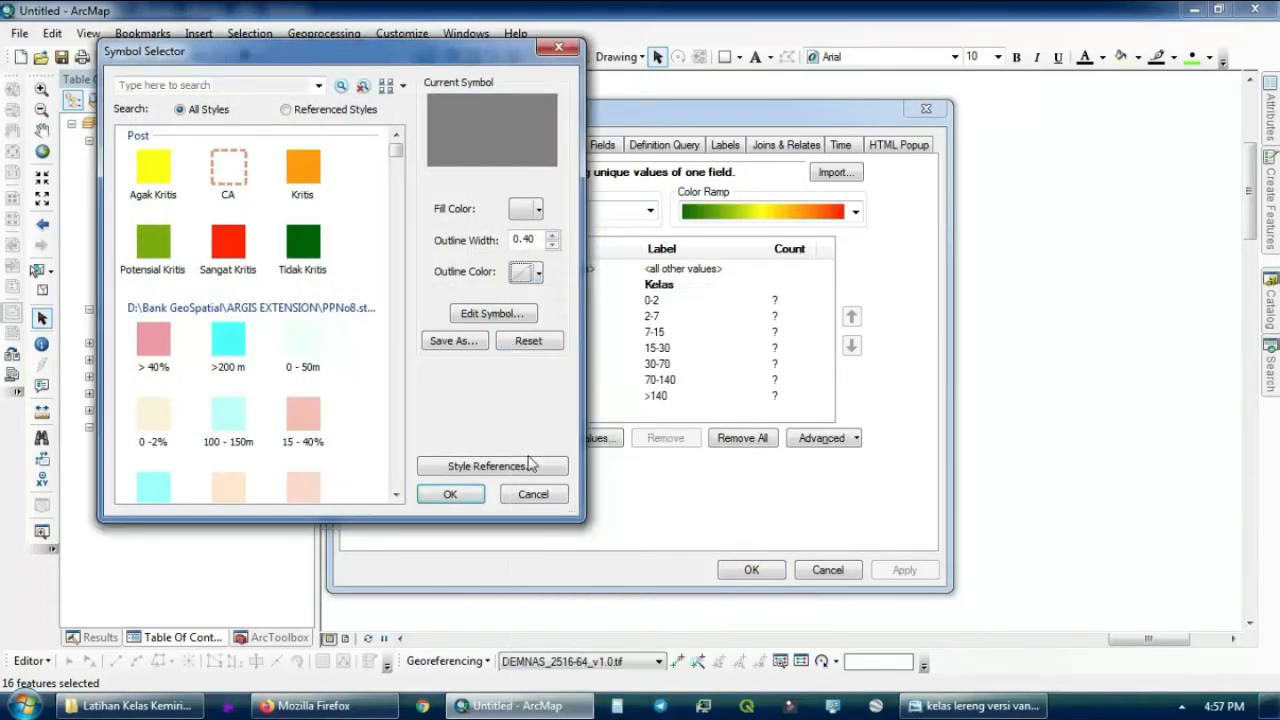
click(458, 495)
click(751, 570)
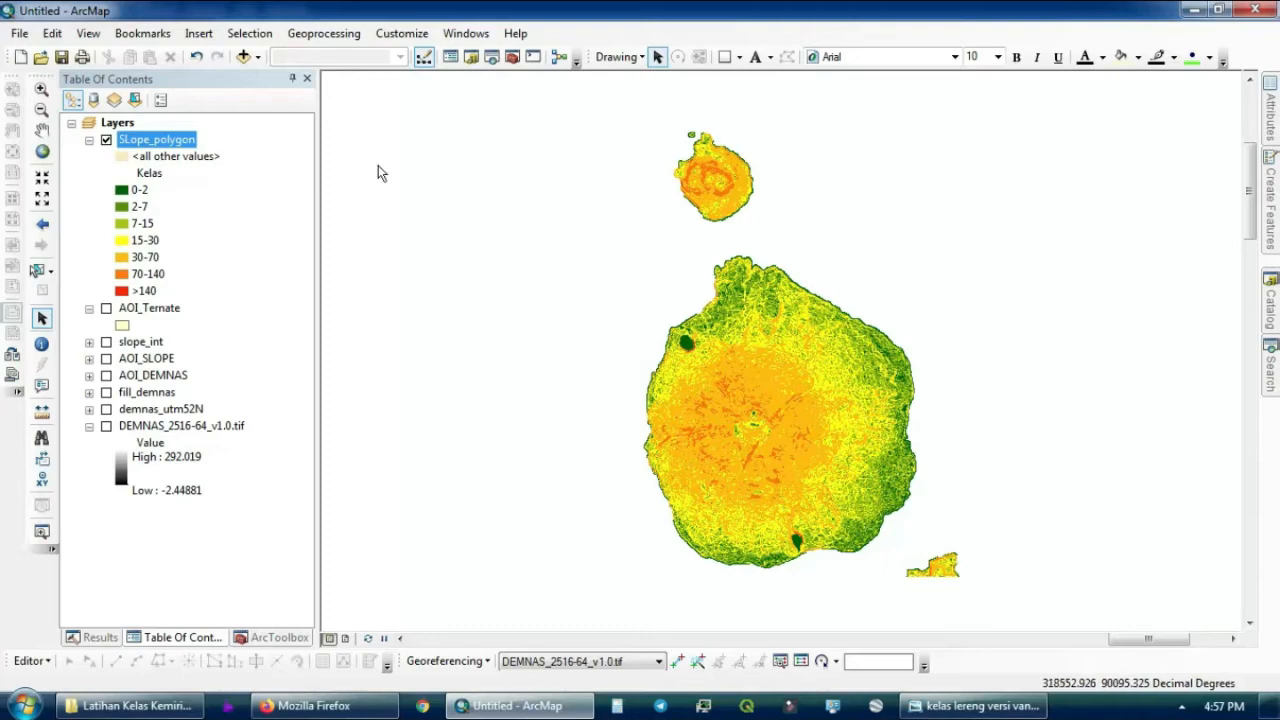
Add a text field named Ket to the SLope_polygon attribute table
right_click(186, 143)
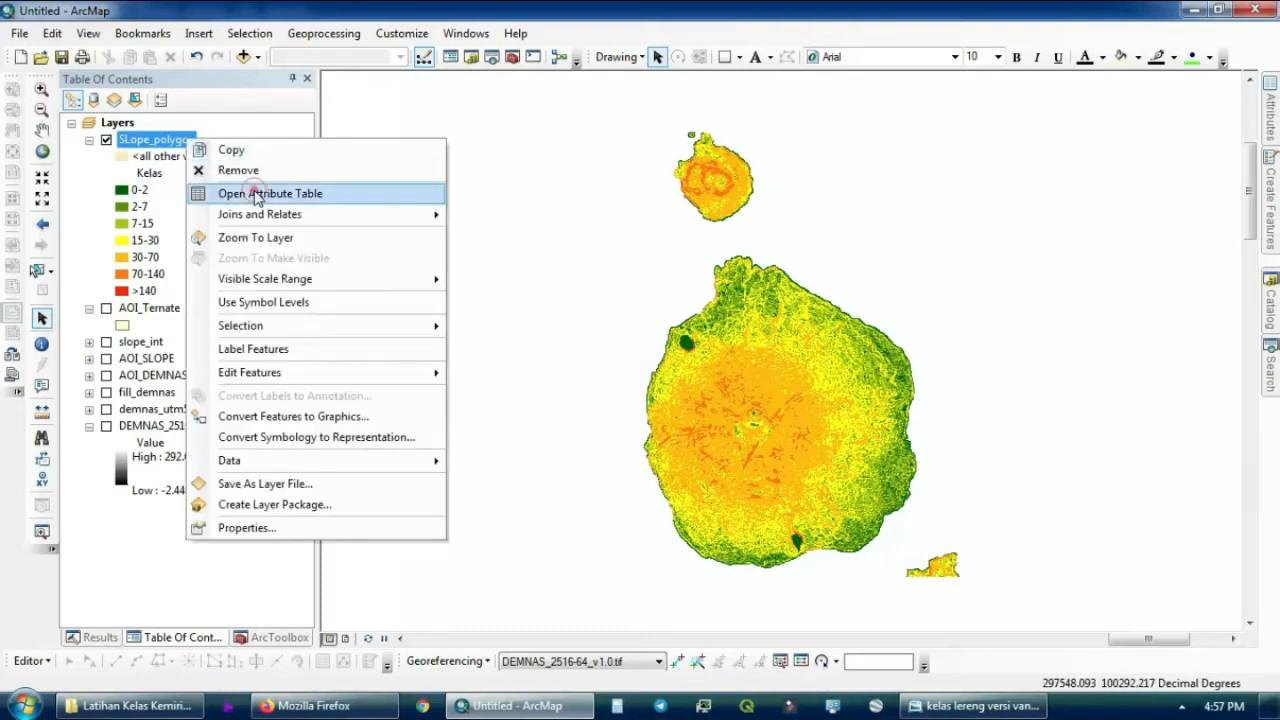
click(252, 190)
click(366, 178)
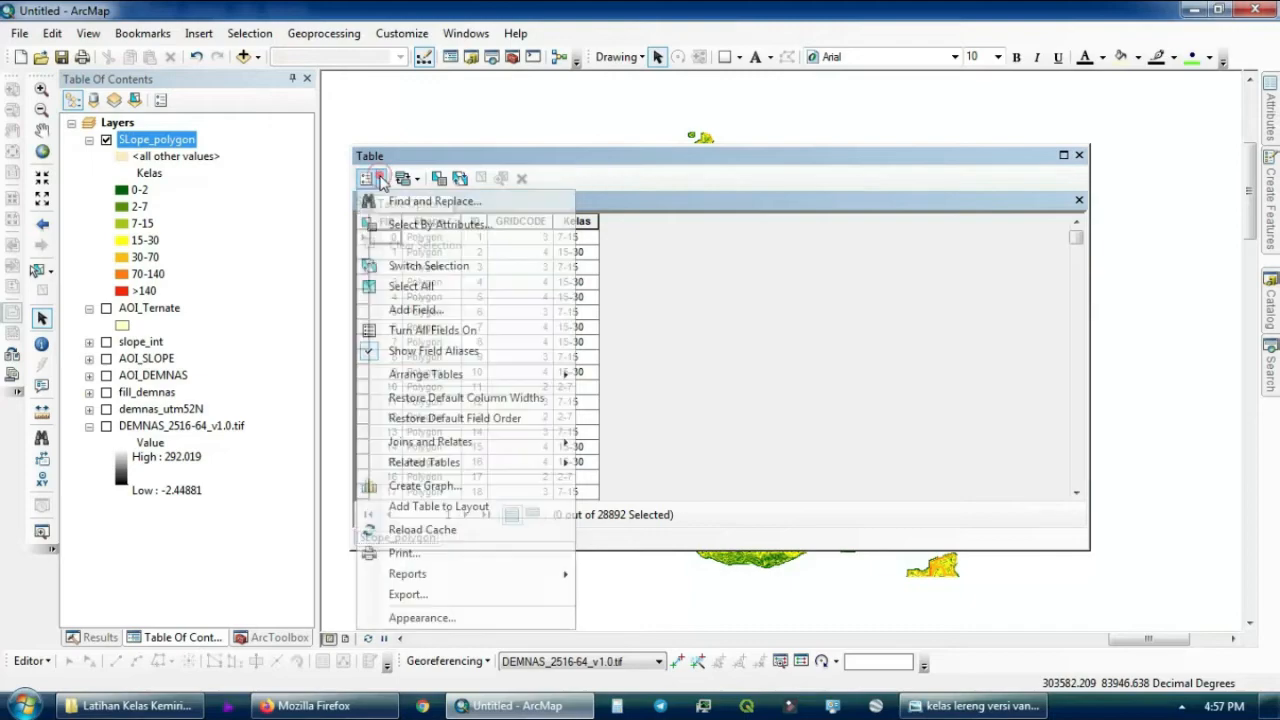
click(449, 311)
text(Kel)
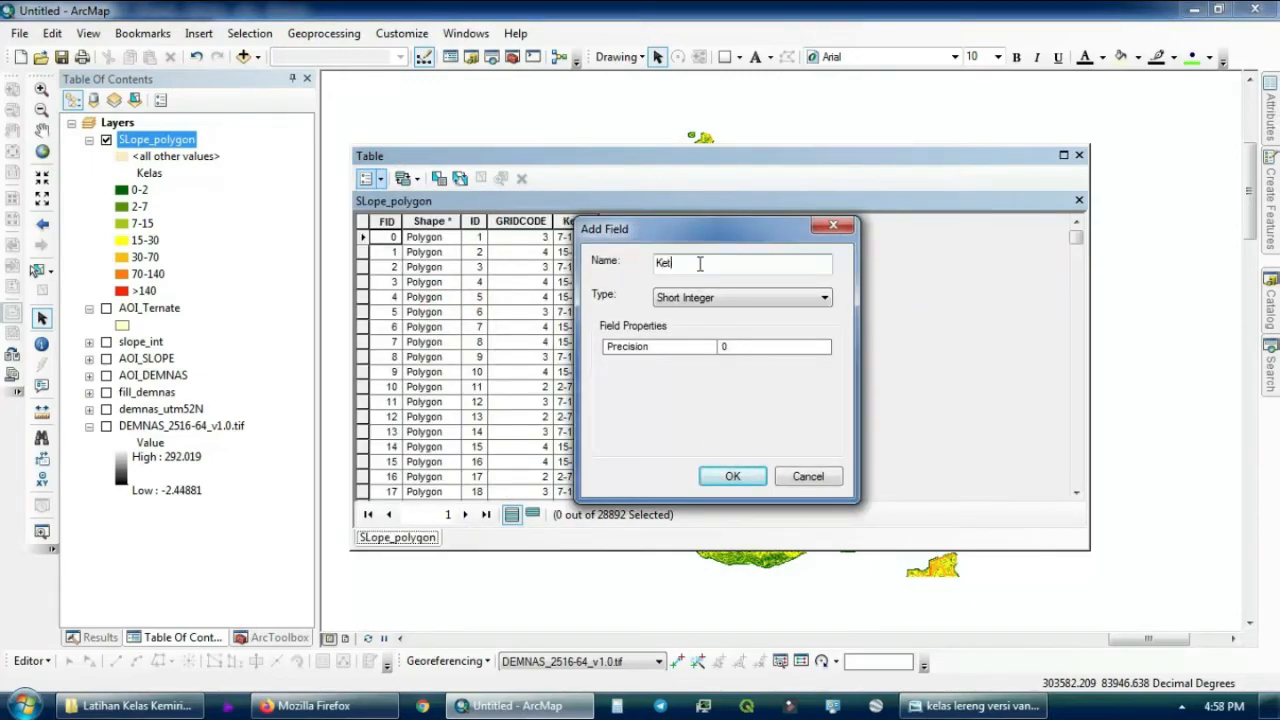
click(678, 298)
click(700, 360)
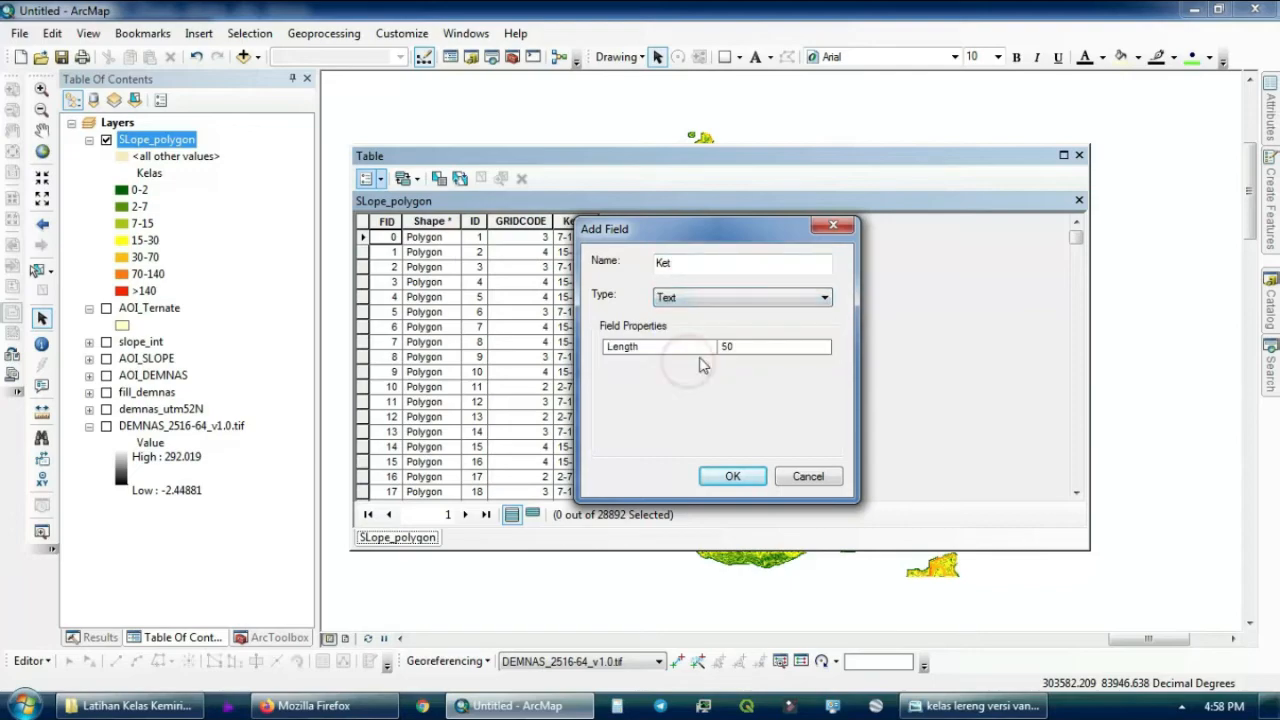
click(749, 345)
click(733, 477)
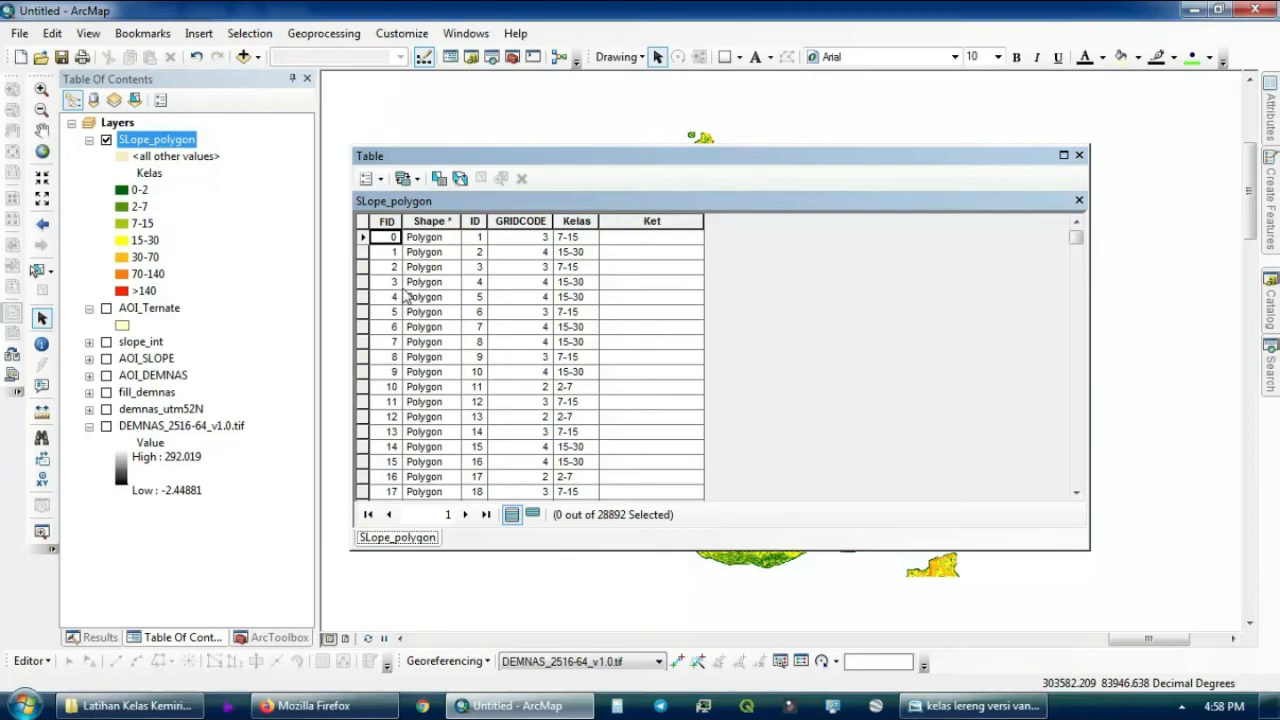
Select the SLope_polygon records where "GRIDCODE" = 1 and show only the selected records in the table
click(368, 178)
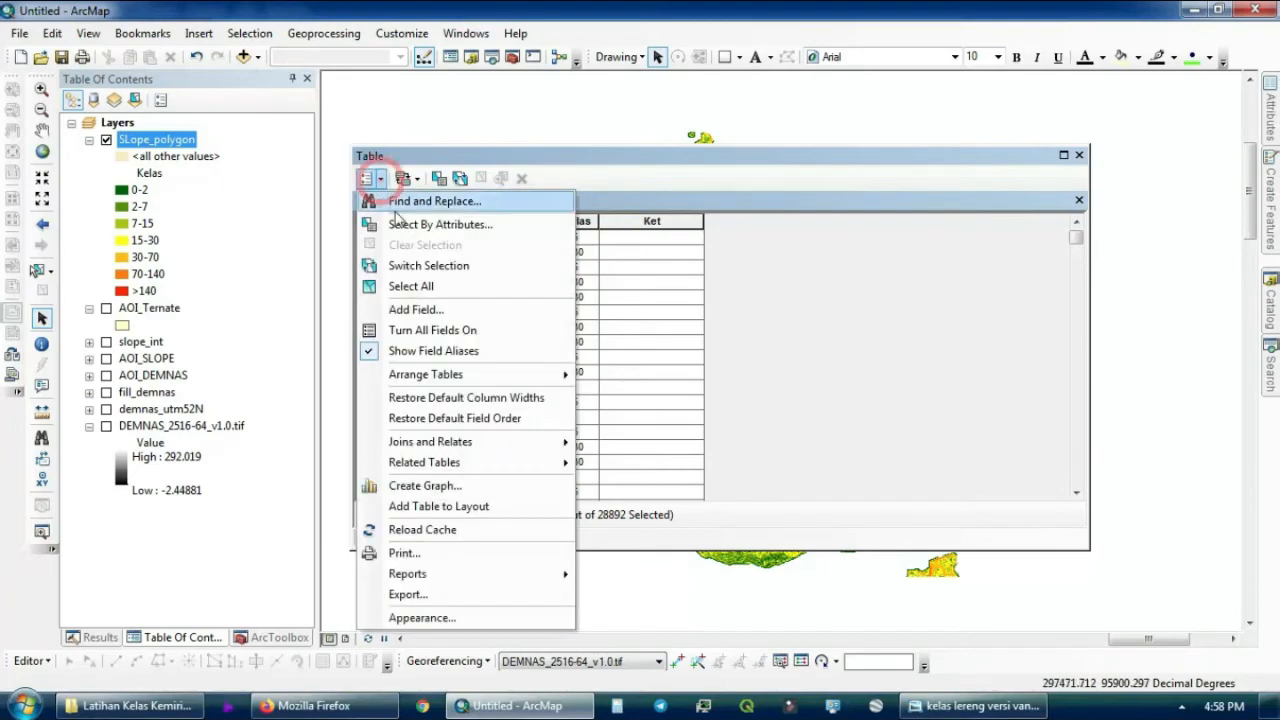
click(420, 224)
drag(194, 33, 303, 145)
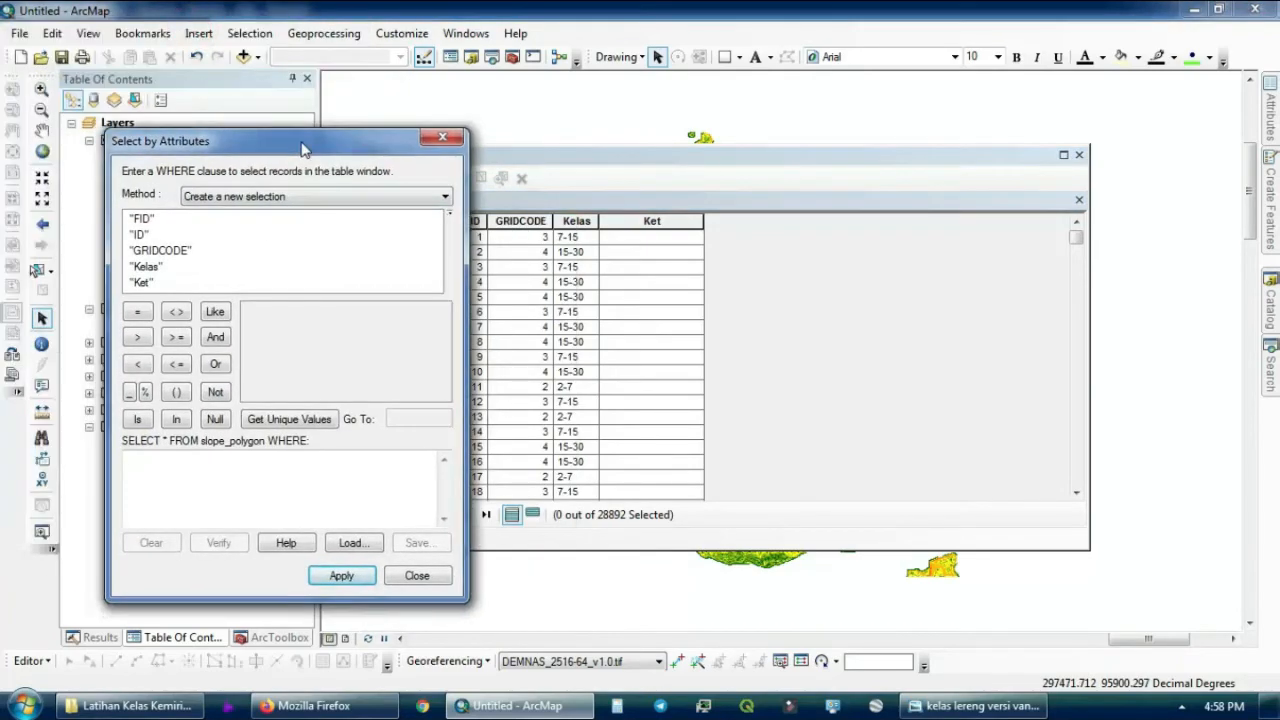
double_click(157, 250)
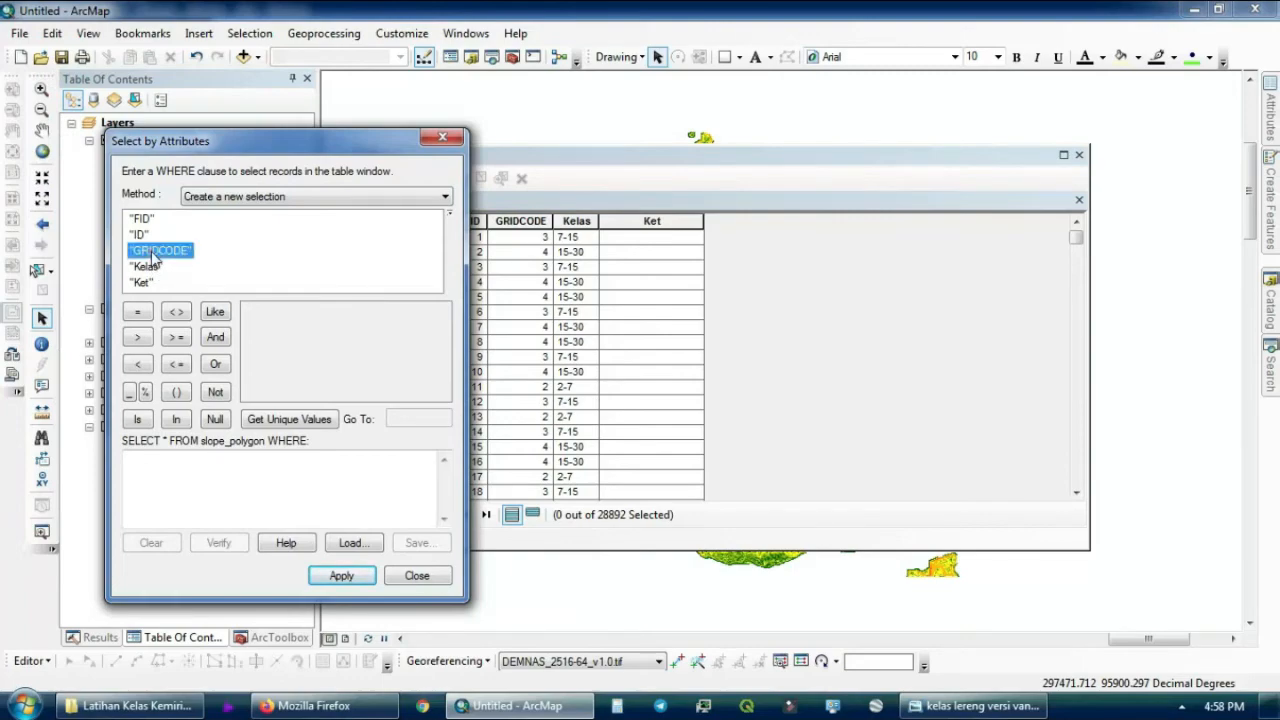
click(138, 313)
click(288, 419)
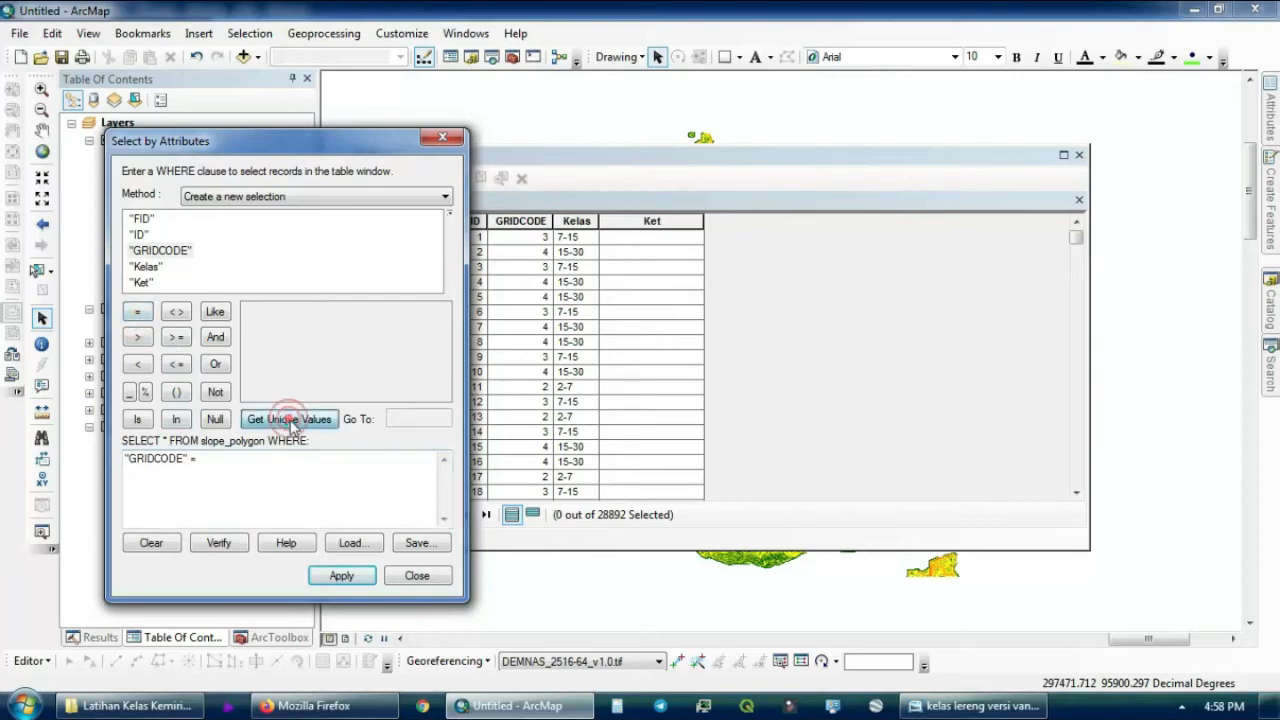
double_click(250, 312)
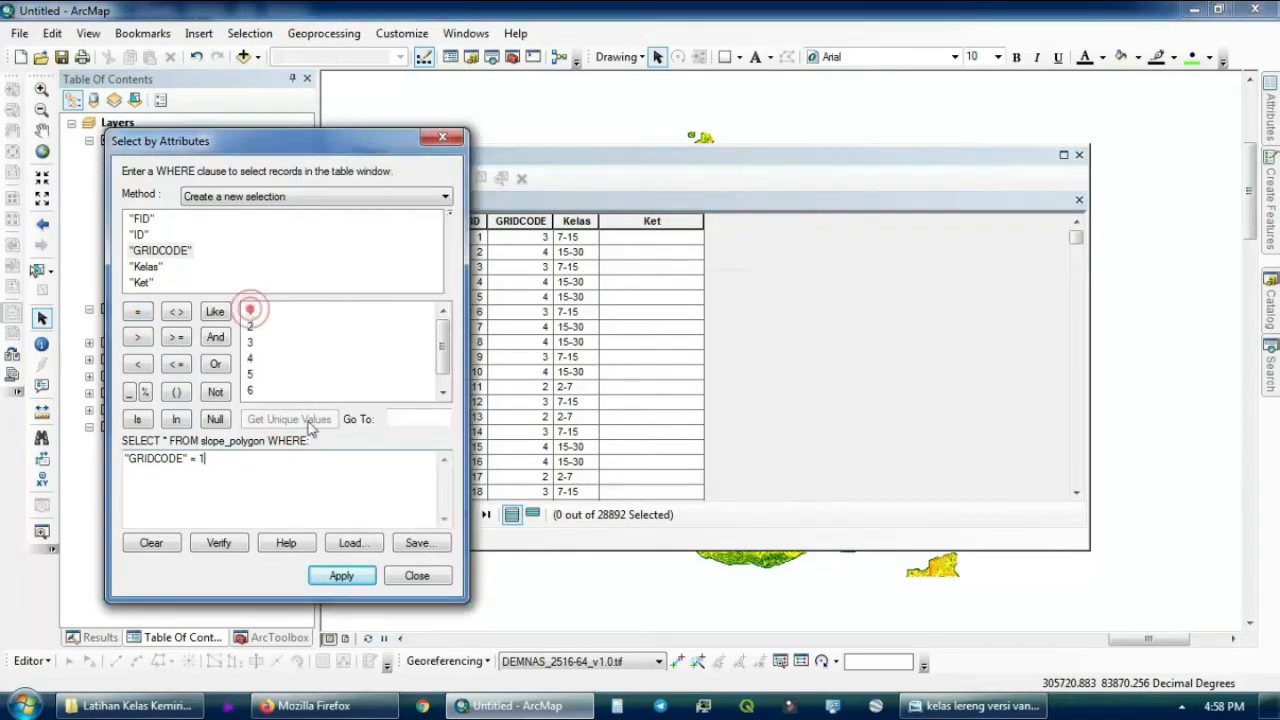
click(341, 576)
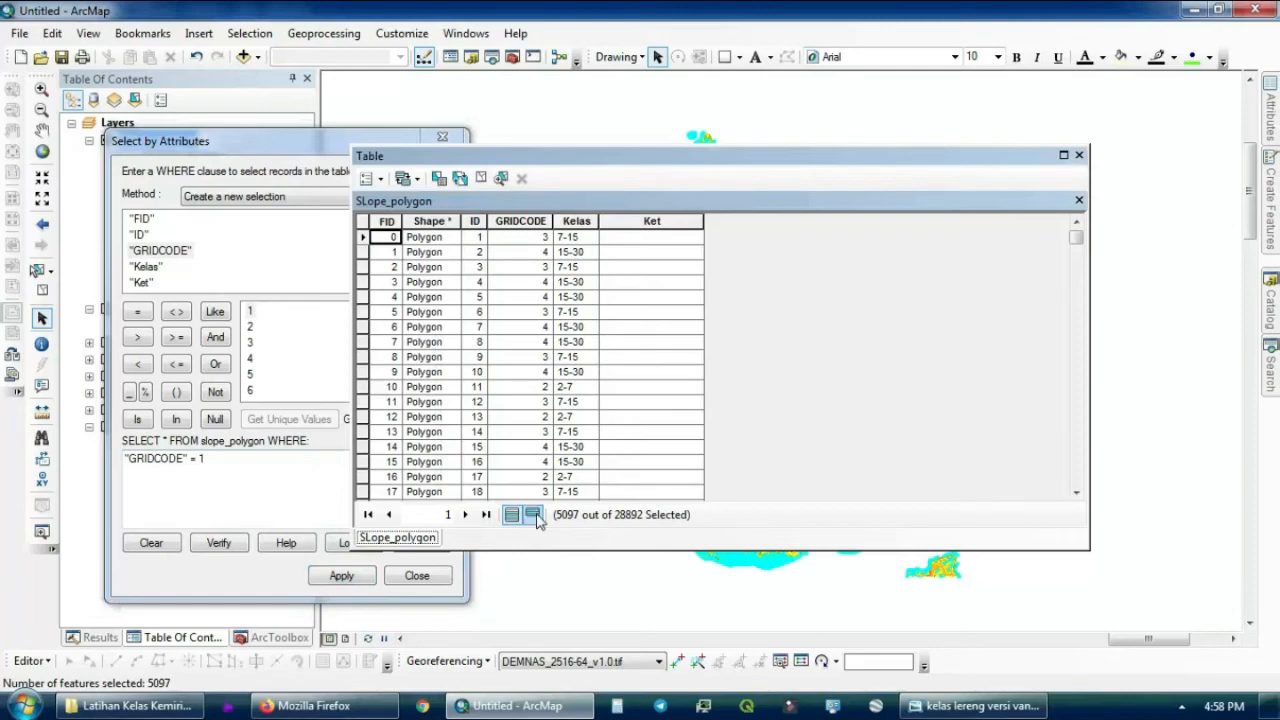
click(532, 514)
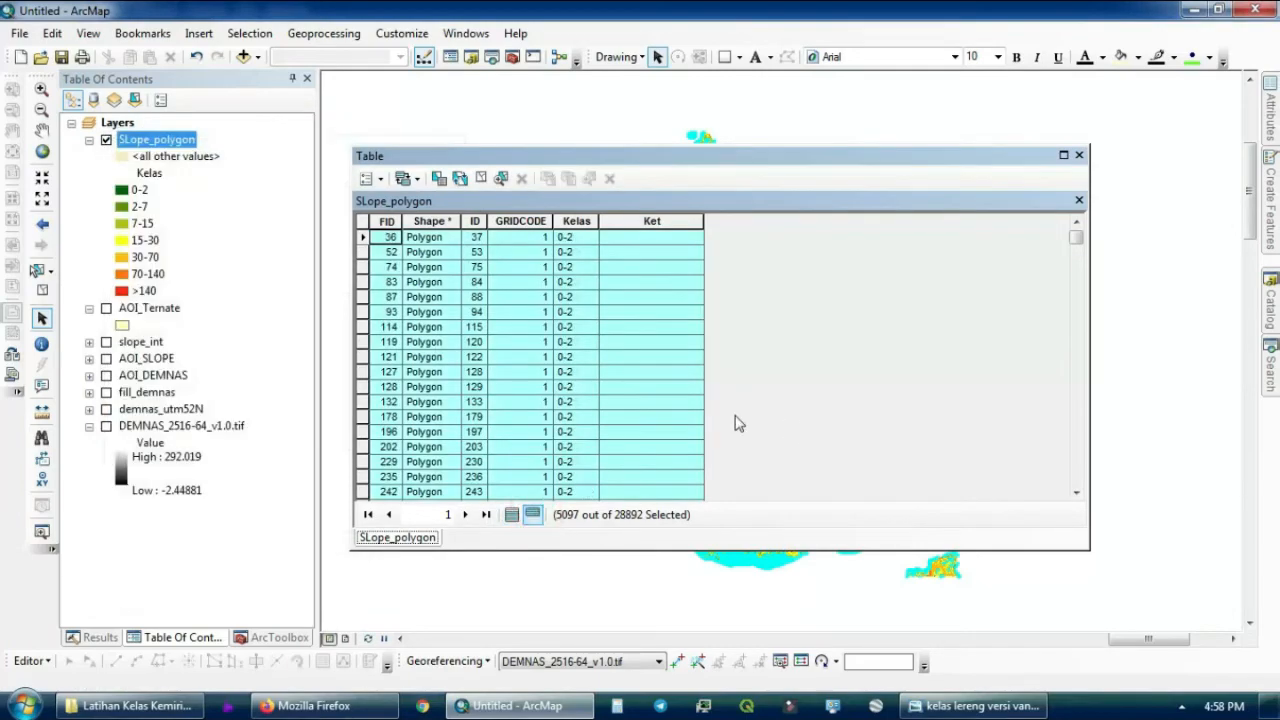
Check the slope class reference document and calculate the Ket field of the selected GRIDCODE 1 records as "Datar"
click(968, 709)
click(968, 709)
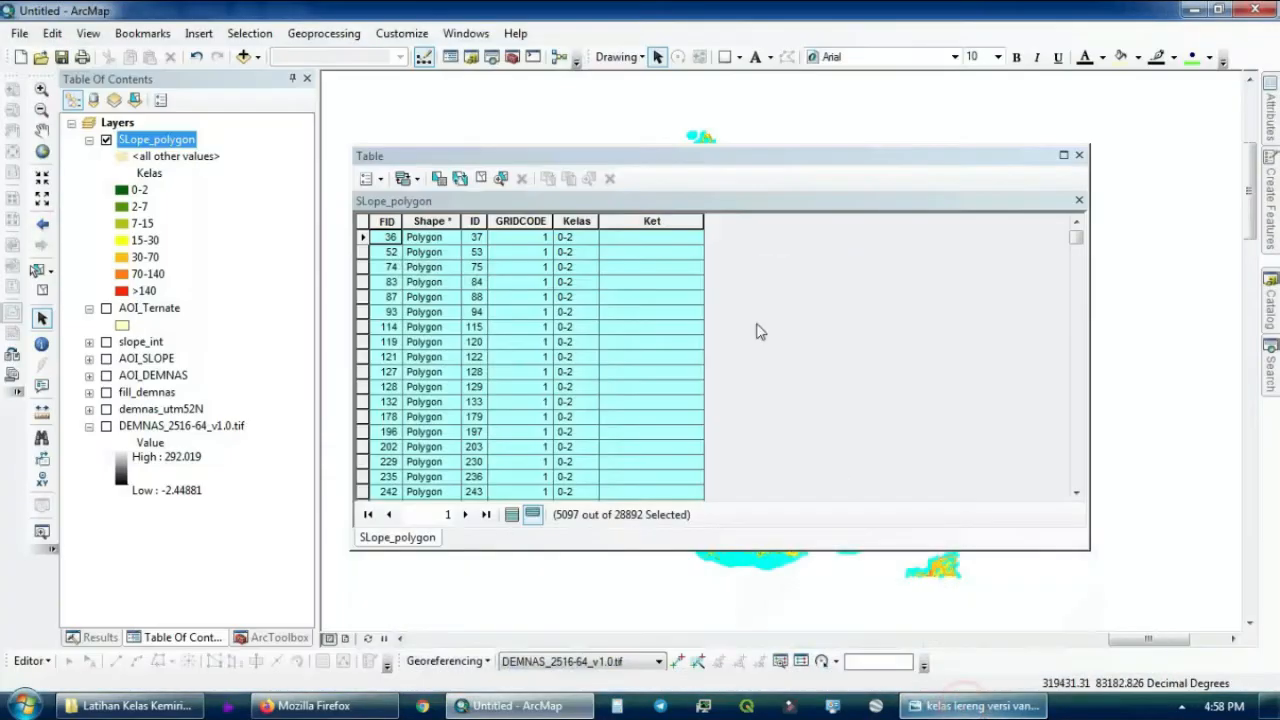
right_click(650, 221)
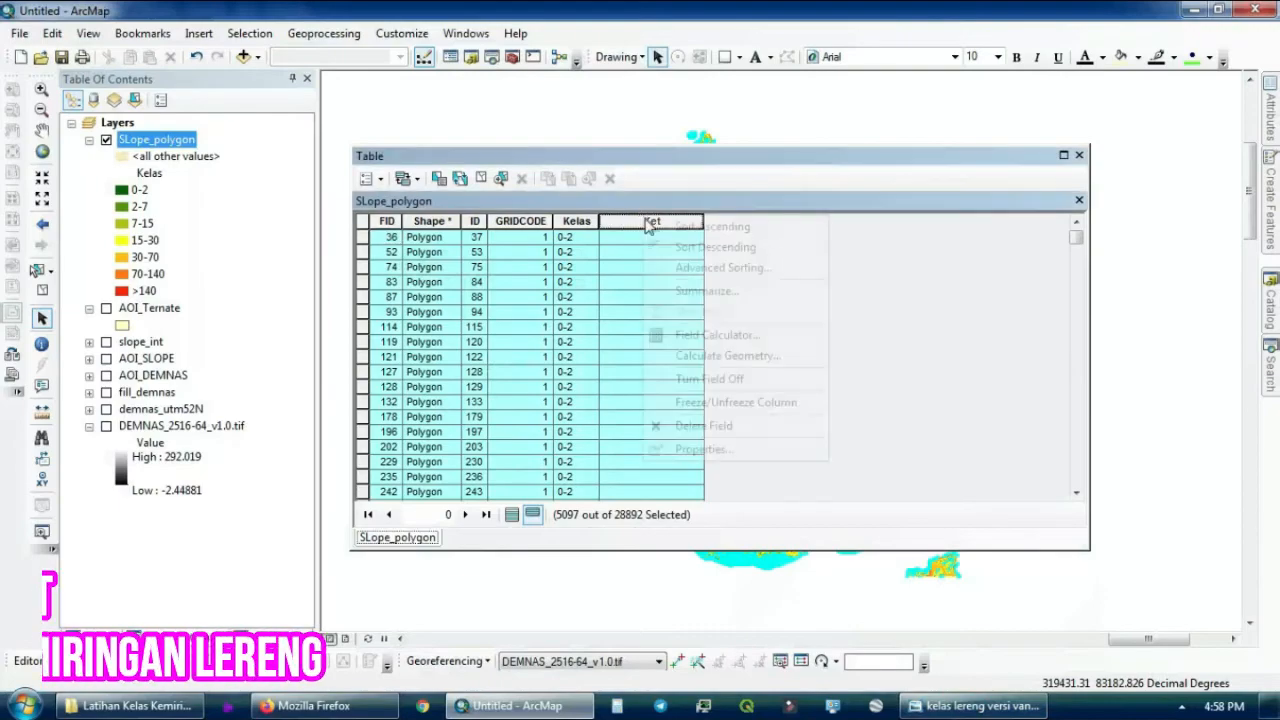
click(731, 334)
click(548, 381)
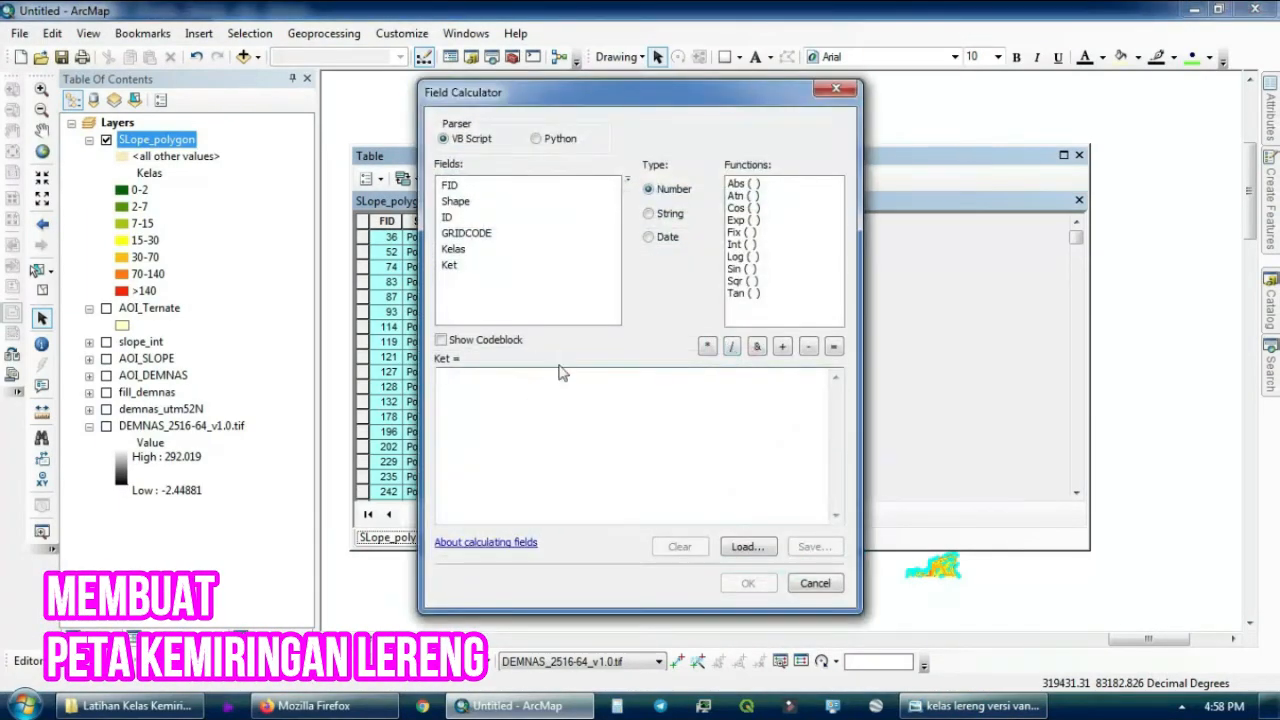
text("Datar")
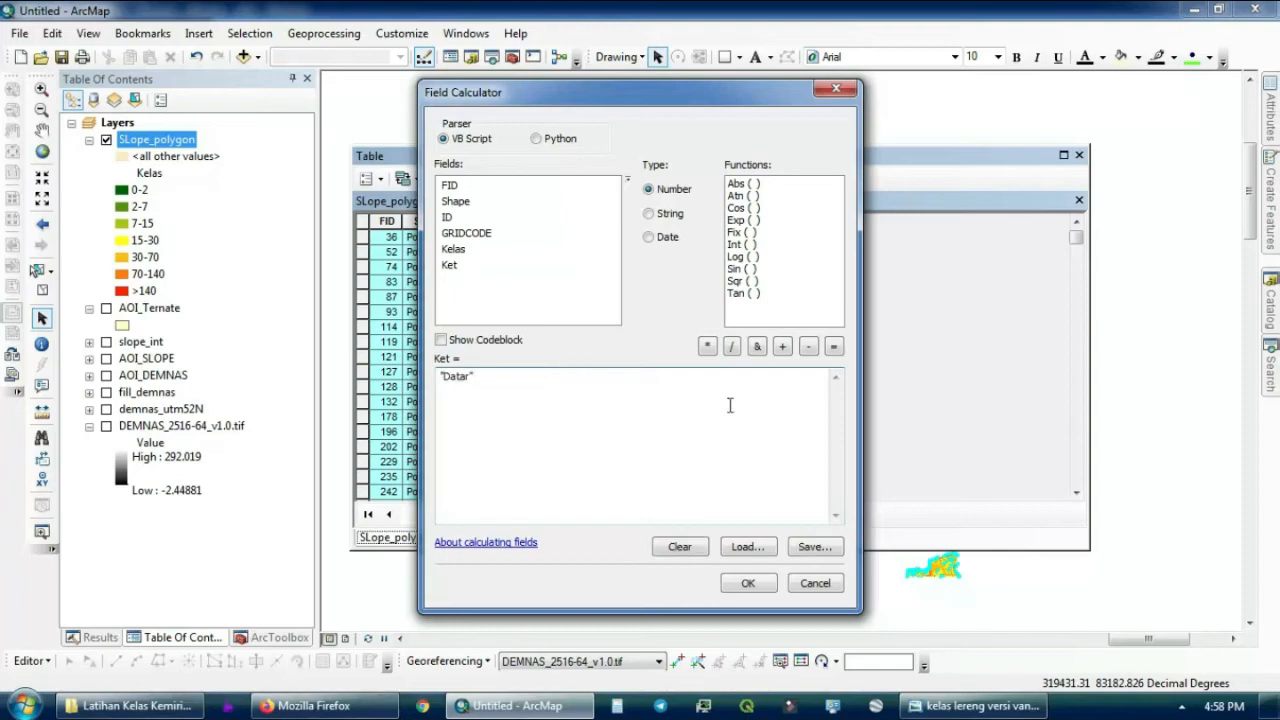
click(749, 584)
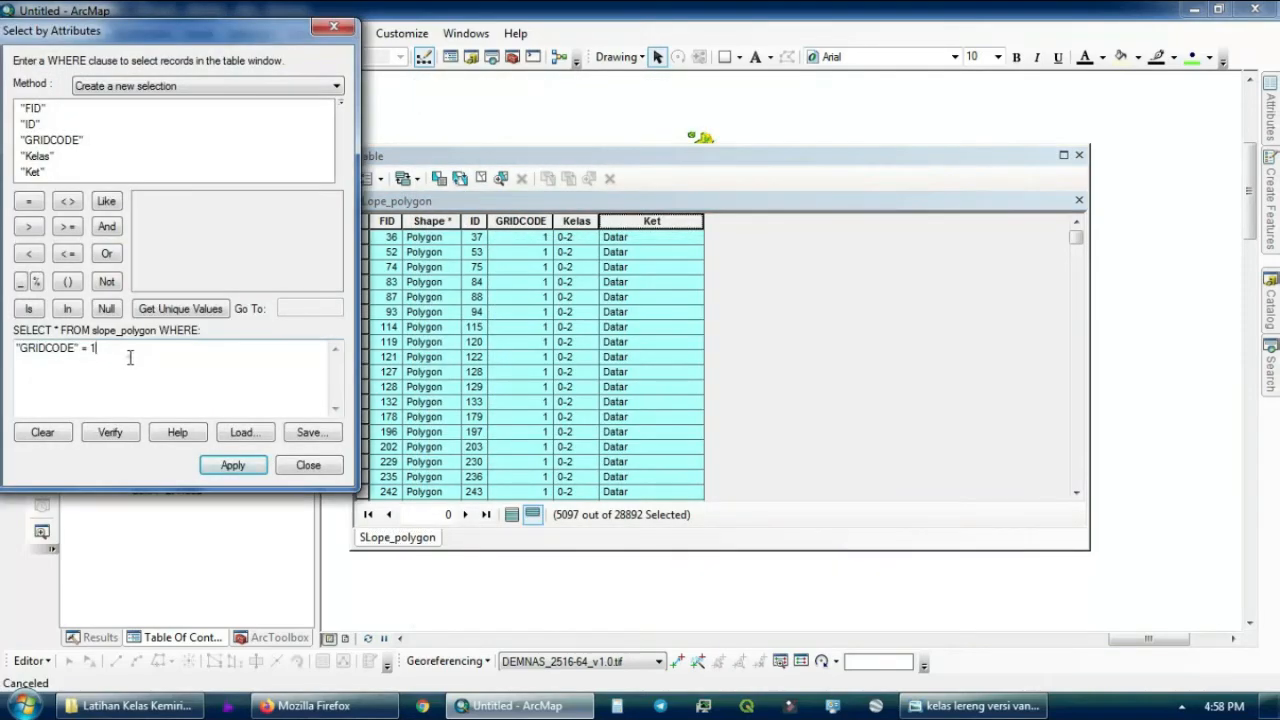
Select the records with GRIDCODE 2 and calculate their Ket field as "Agak Landai"
click(232, 465)
right_click(652, 222)
click(724, 342)
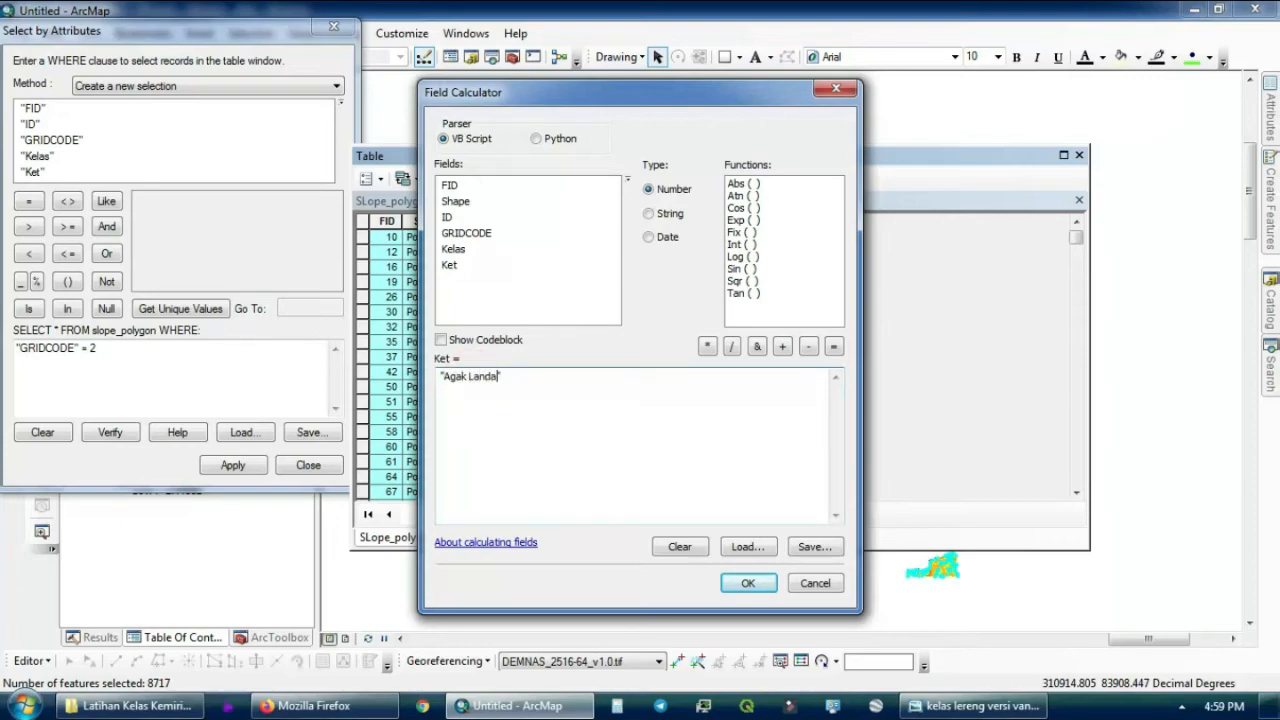
click(740, 583)
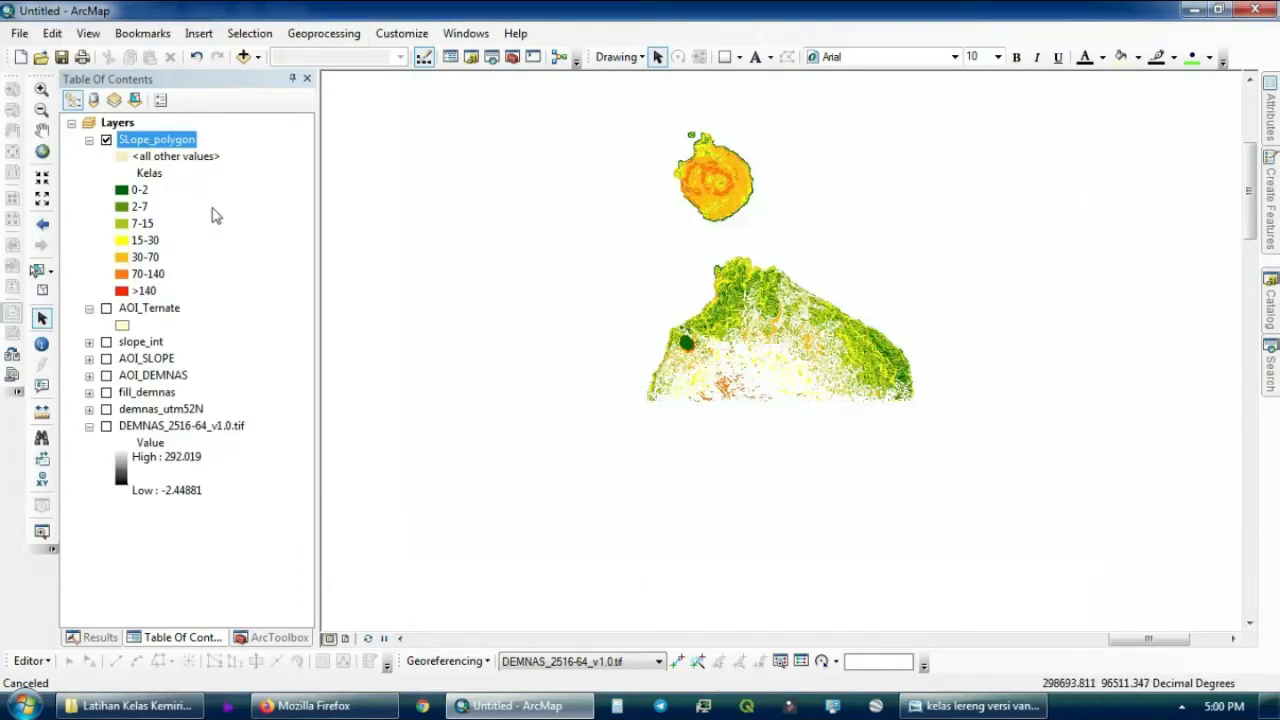
Switch the SLope_polygon unique values symbology to the Ket field and add all its values
double_click(170, 141)
click(528, 212)
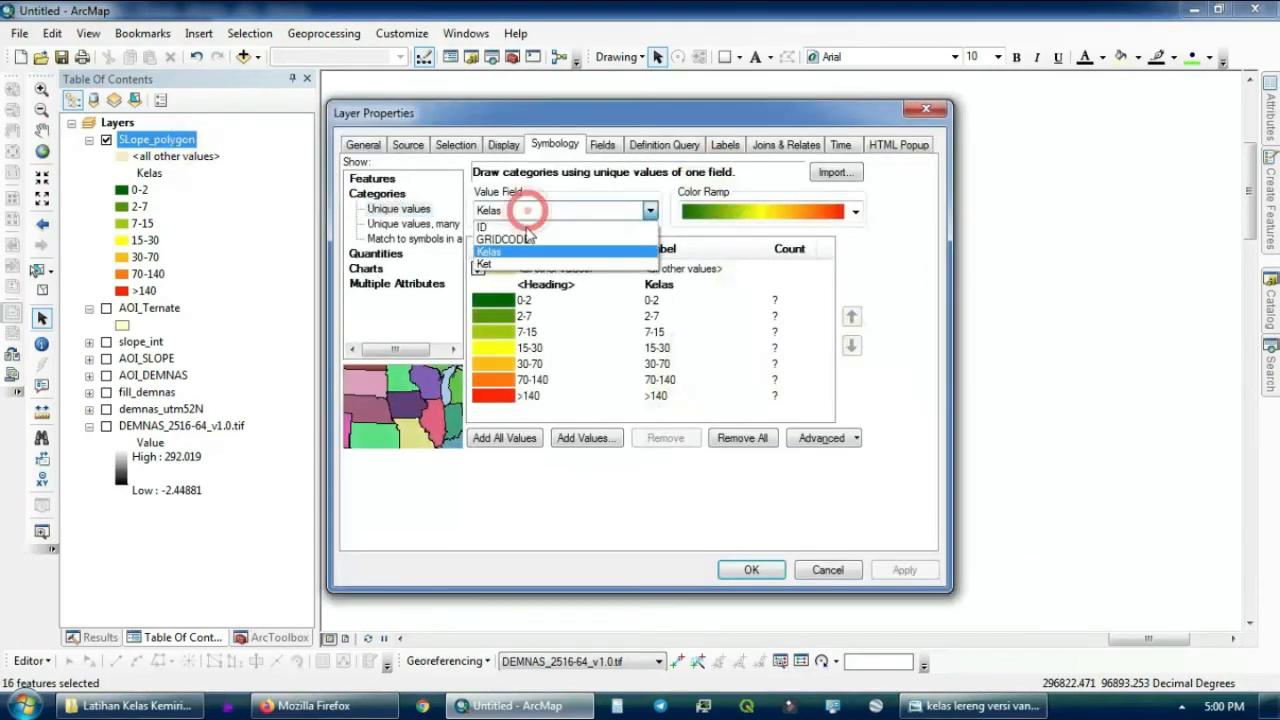
click(525, 256)
click(508, 440)
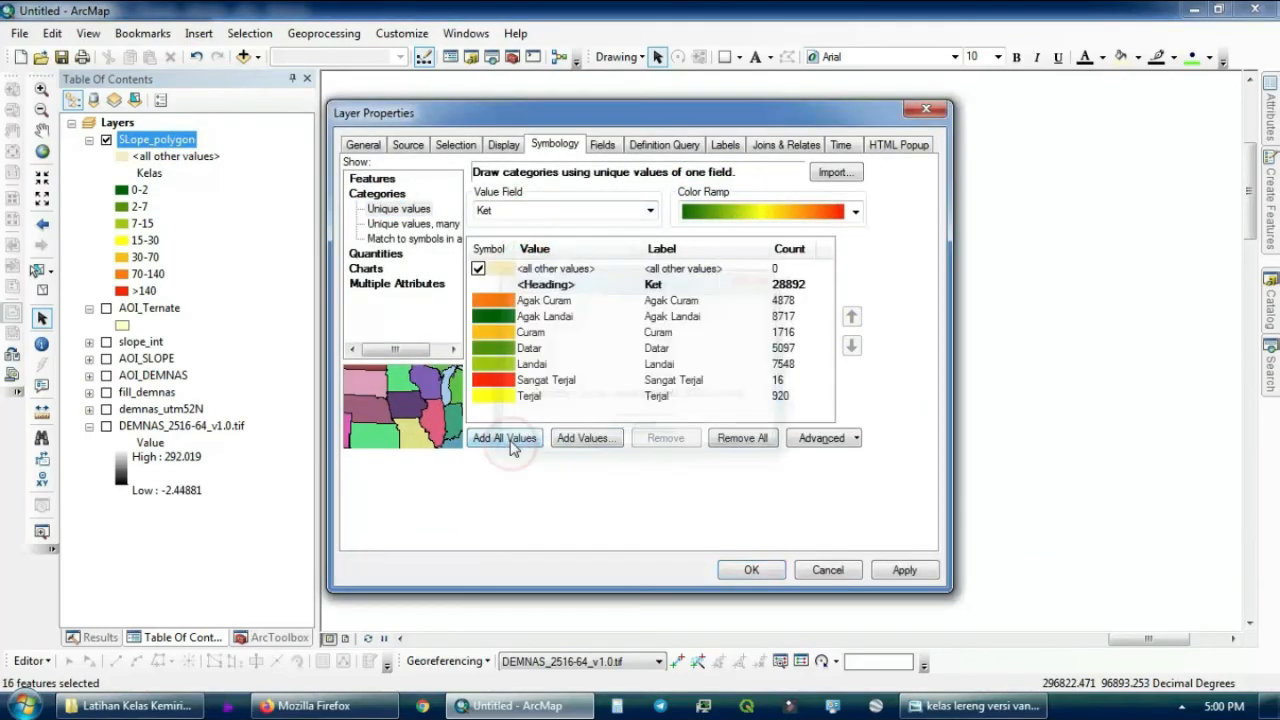
Reorder the Ket classes from flat to steepest: Datar, Agak Landai, Landai, Agak Curam, Curam, Terjal, Sangat Terjal
click(495, 348)
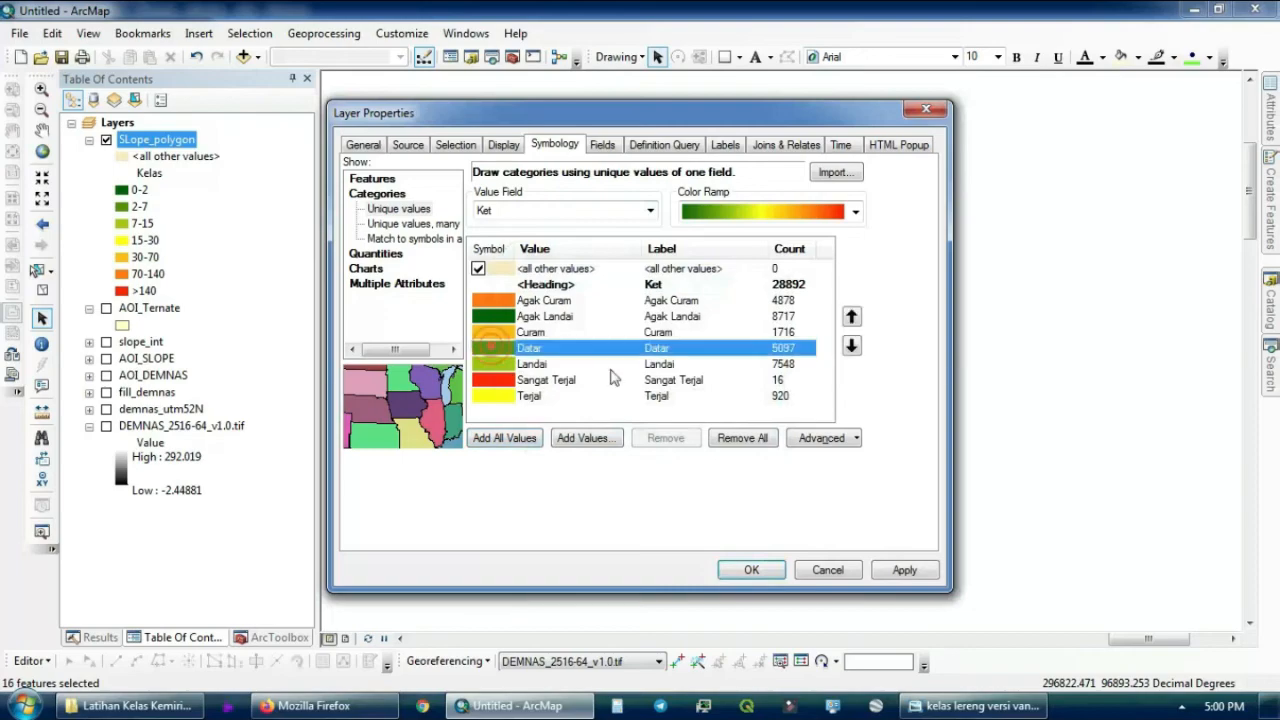
click(851, 316)
click(851, 316)
click(855, 317)
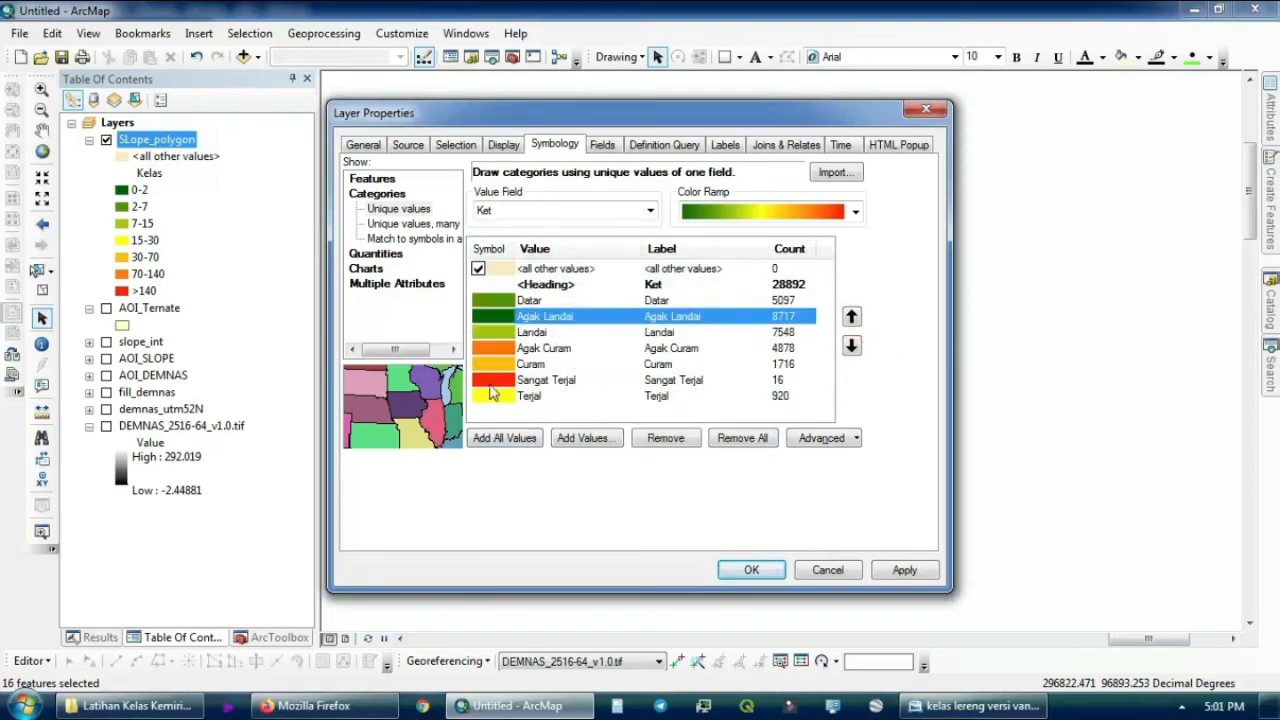
click(489, 382)
click(851, 345)
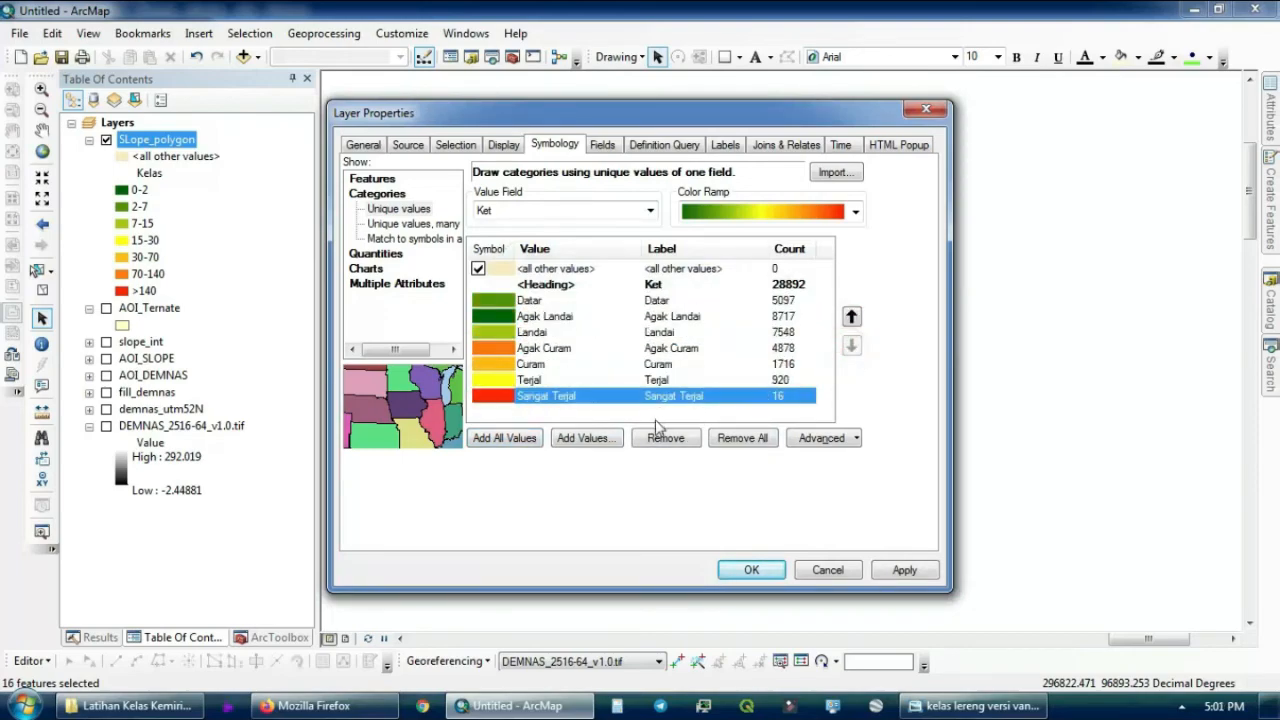
click(655, 418)
Reapply the dark green–yellow–red color ramp to the reordered Ket classes and confirm the layer properties
click(856, 212)
click(730, 238)
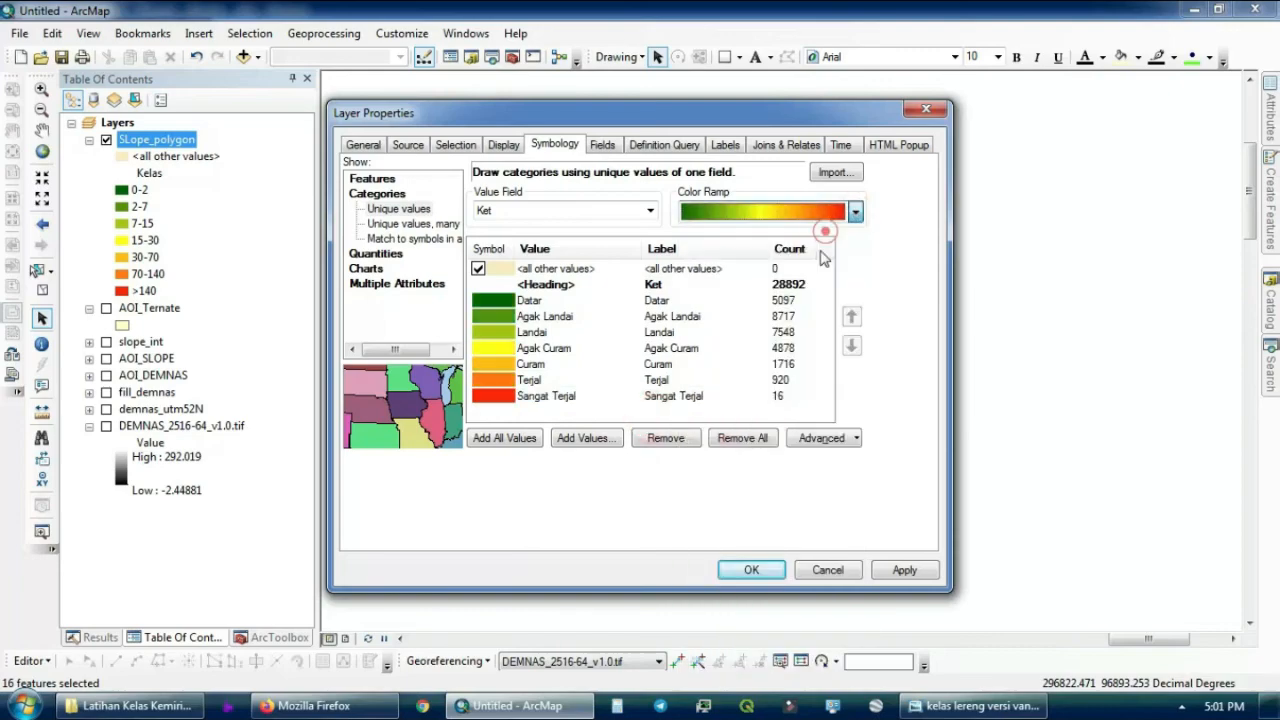
click(751, 569)
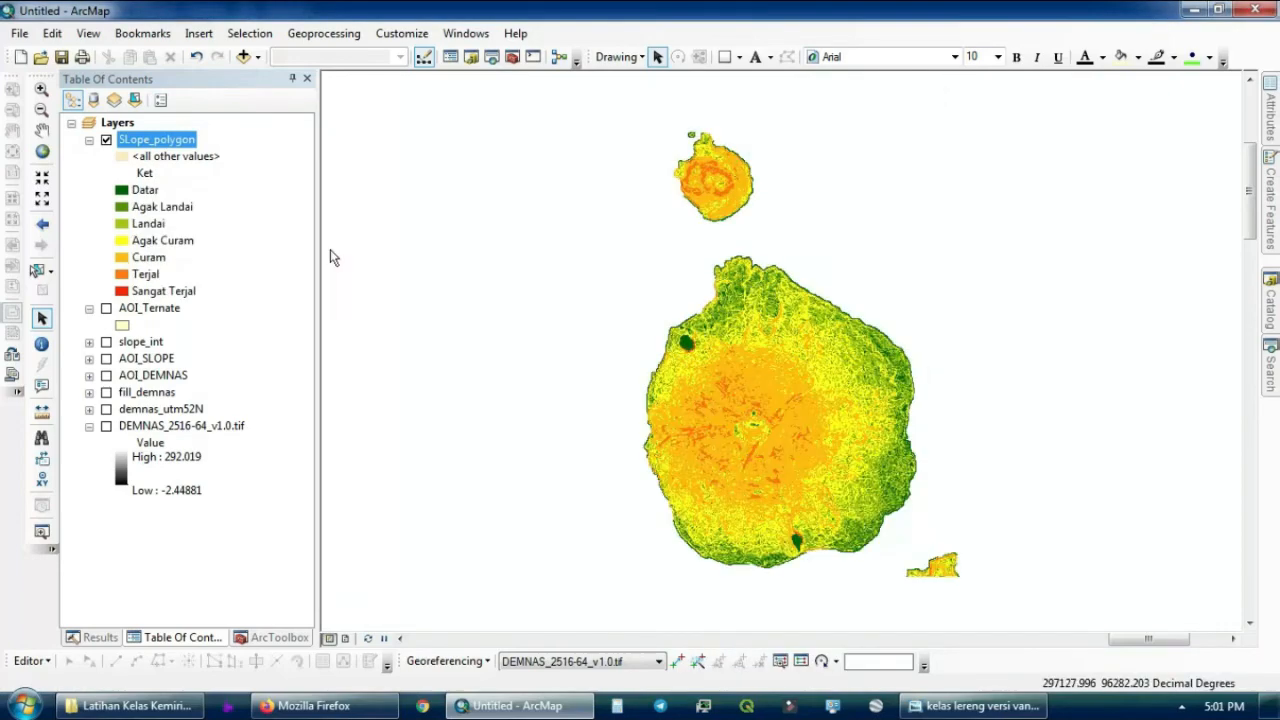